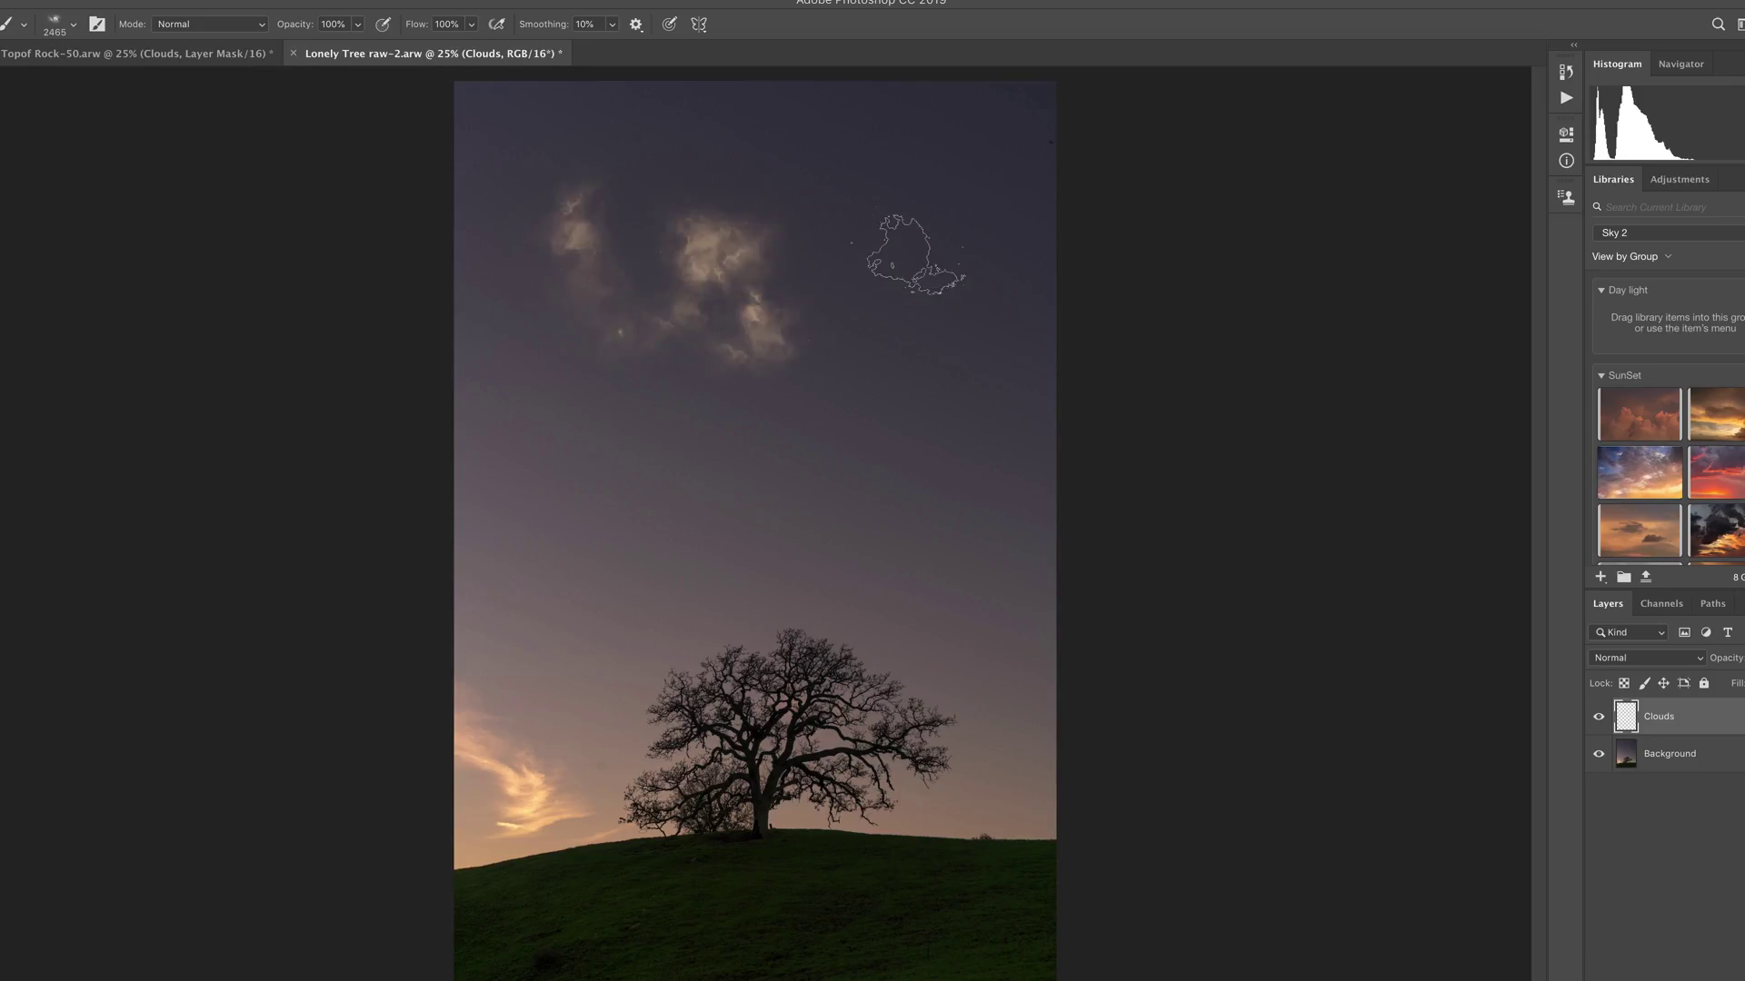
Step: Stamp soft warm cloud brush strokes across the upper sky of the Lonely Tree photo
mouse_move(999, 135)
left_mouse_down()
mouse_move(966, 442)
mouse_move(567, 440)
mouse_move(533, 508)
mouse_move(467, 253)
left_mouse_up()
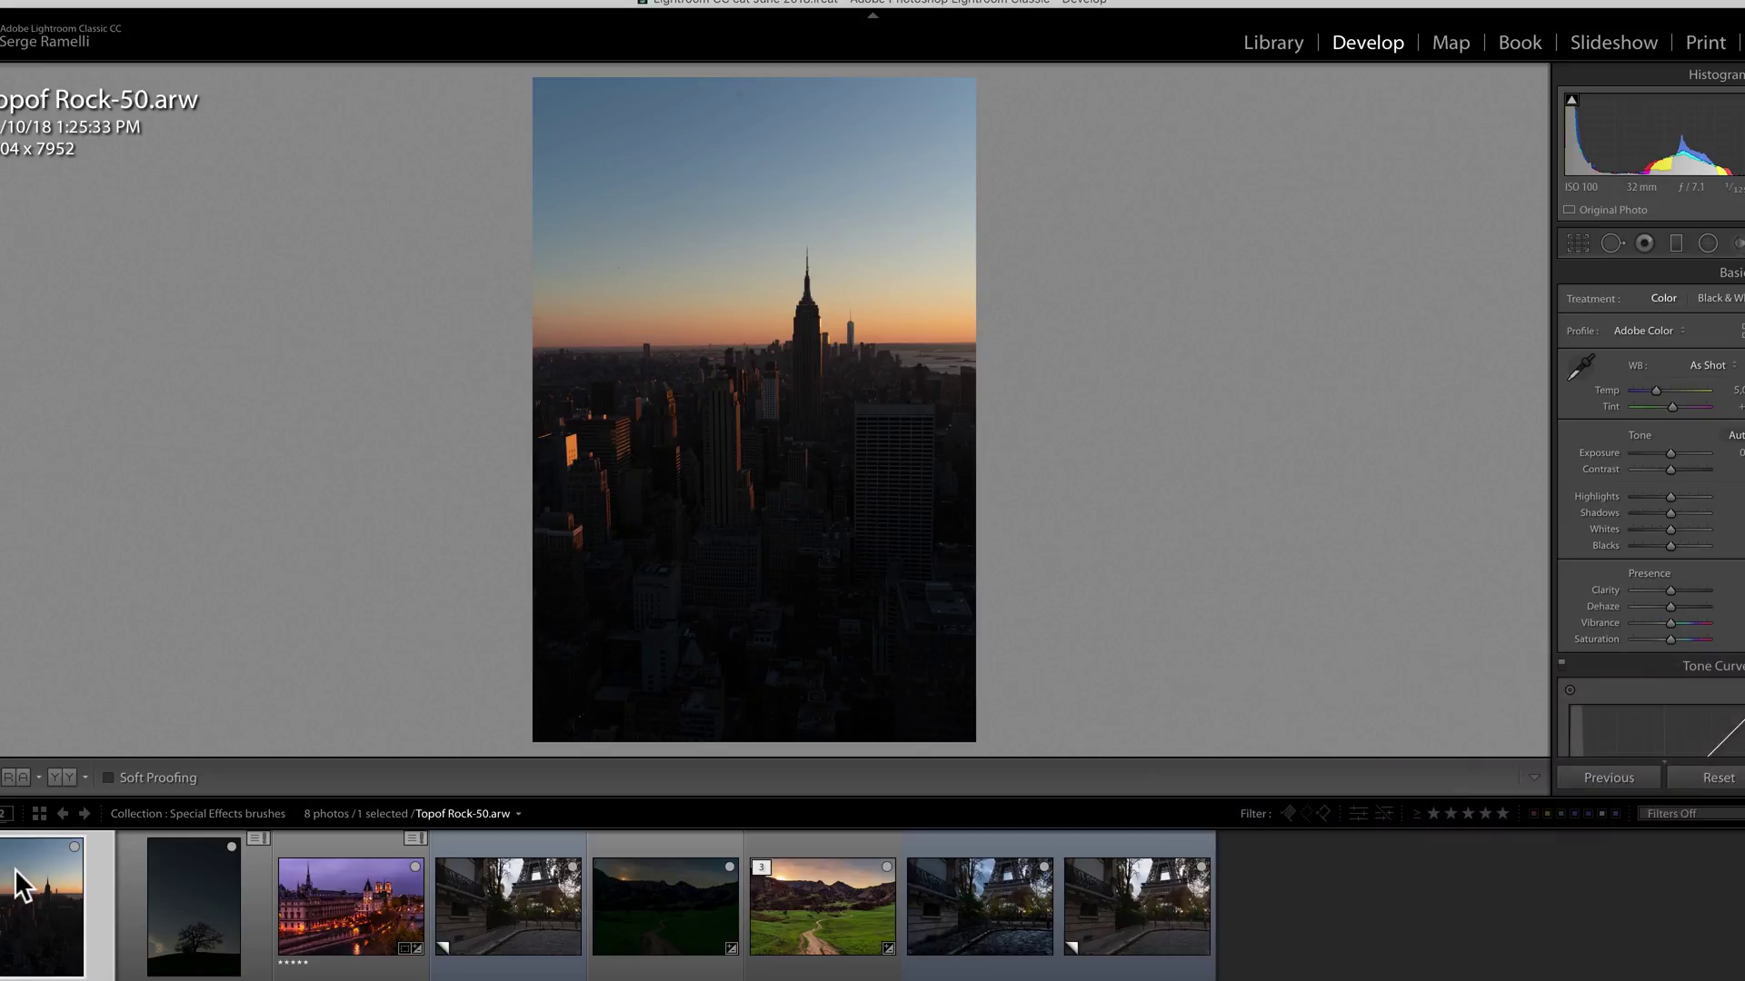
Step: On the Topof Rock-50 photo, brighten shadows, lower highlights, set white balance to Shade and nudge Tint
left_click(16, 880)
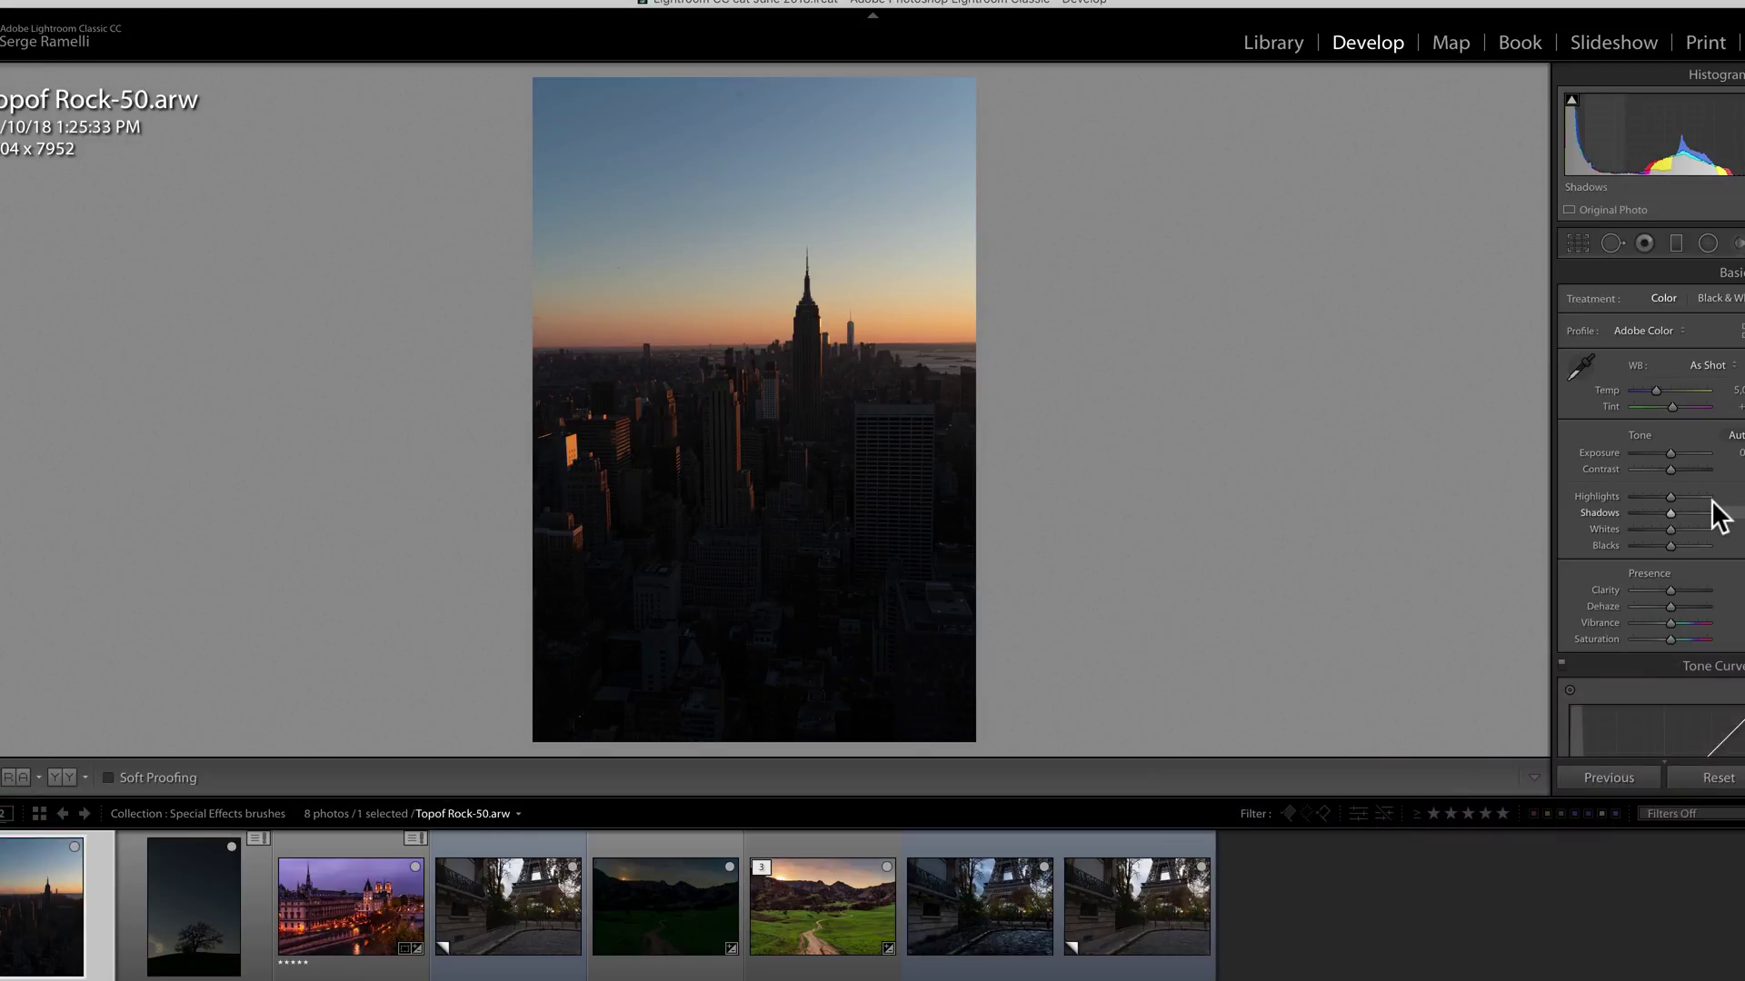
mouse_move(1689, 513)
left_mouse_down()
mouse_move(1729, 518)
mouse_move(1696, 515)
left_mouse_up()
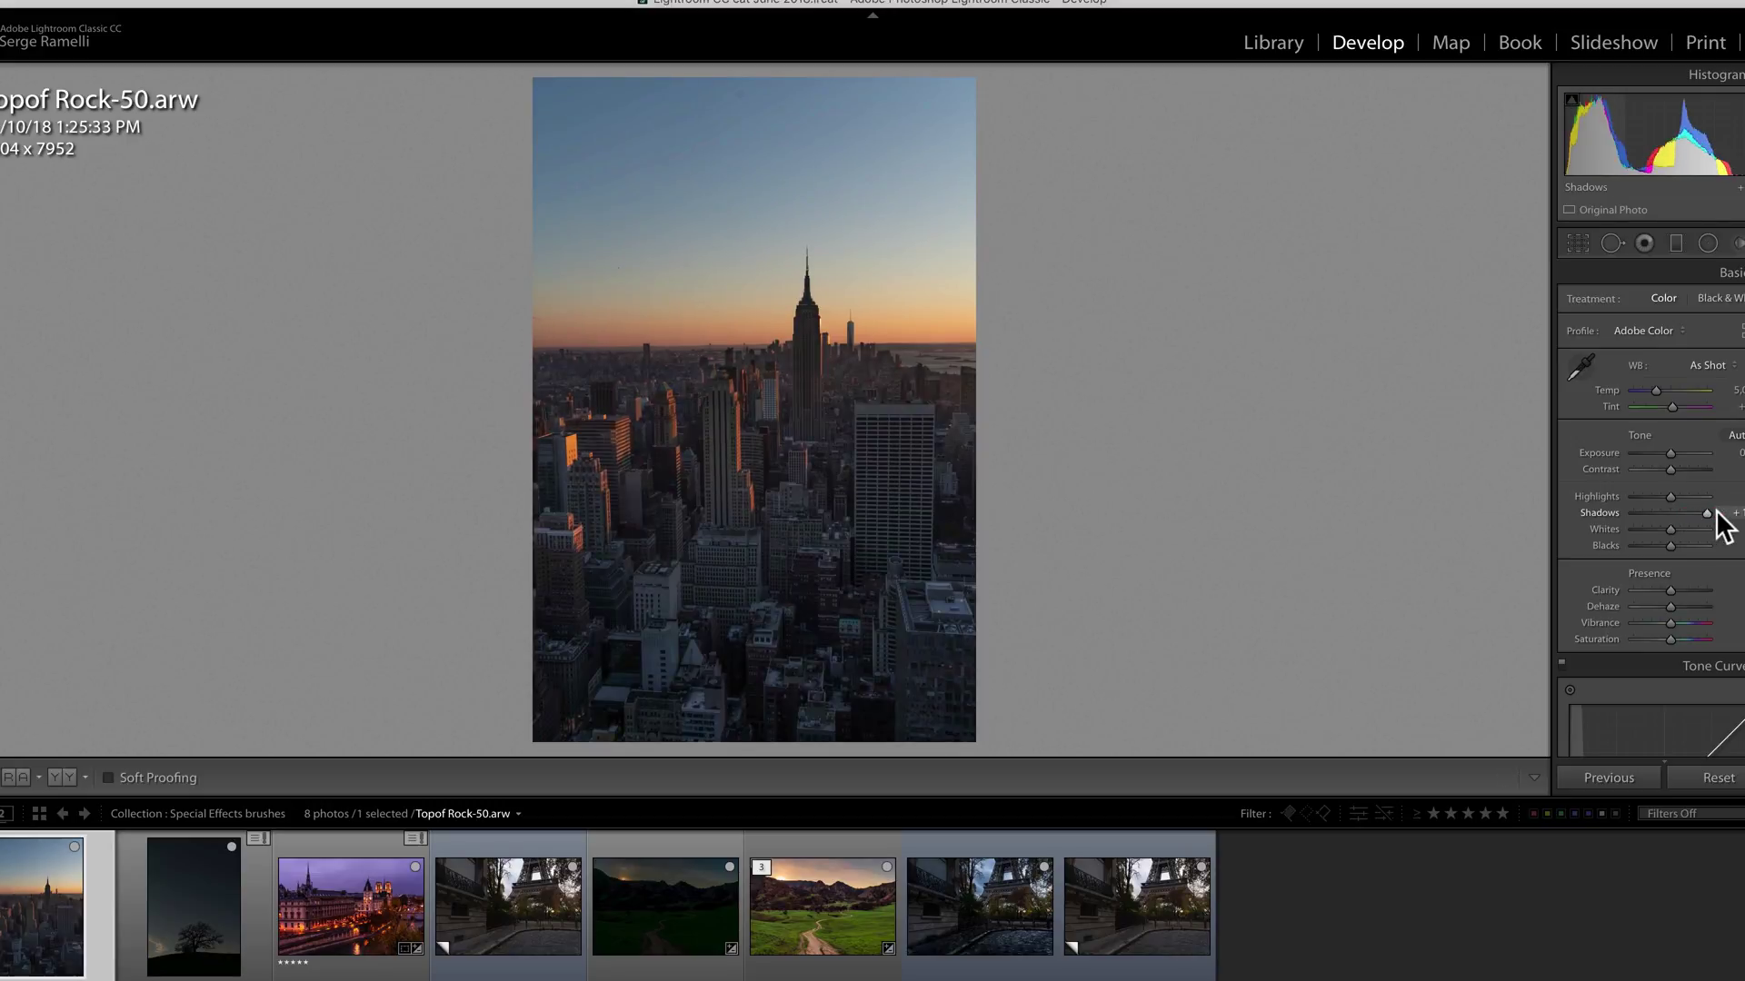
mouse_move(1669, 498)
left_mouse_down()
mouse_move(1633, 498)
mouse_move(1666, 545)
mouse_move(1650, 543)
mouse_move(1682, 523)
left_mouse_up()
left_click(1706, 365)
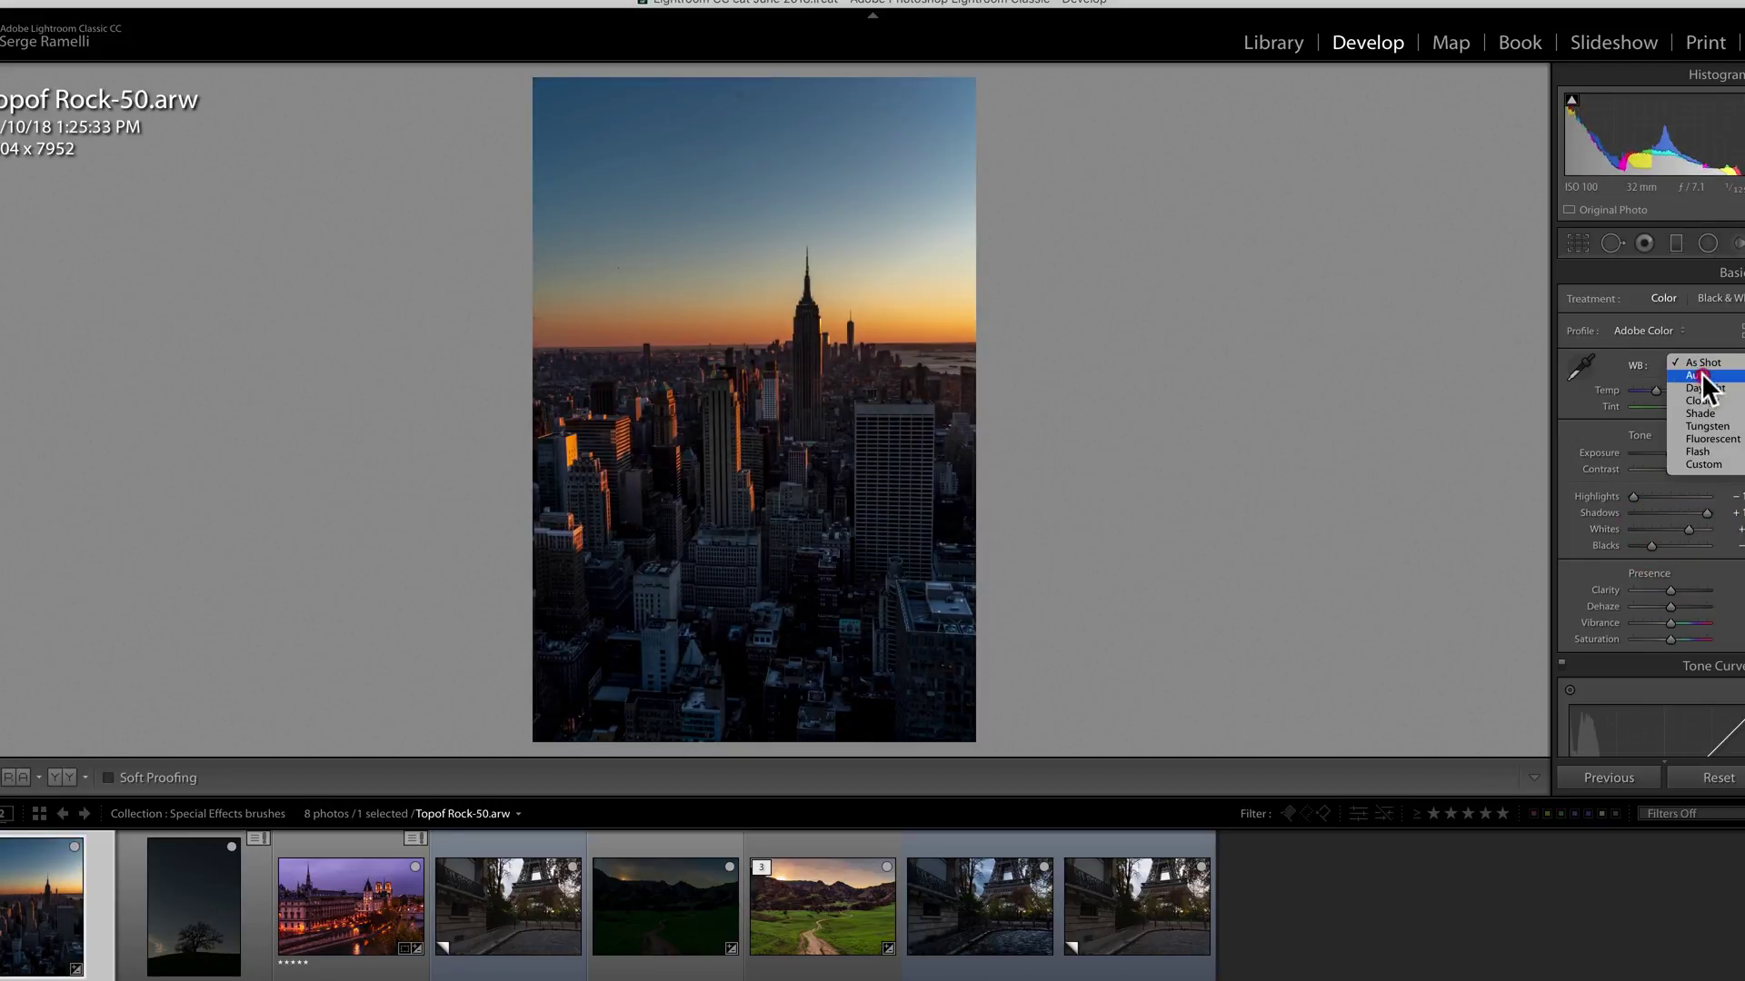
left_click(1705, 414)
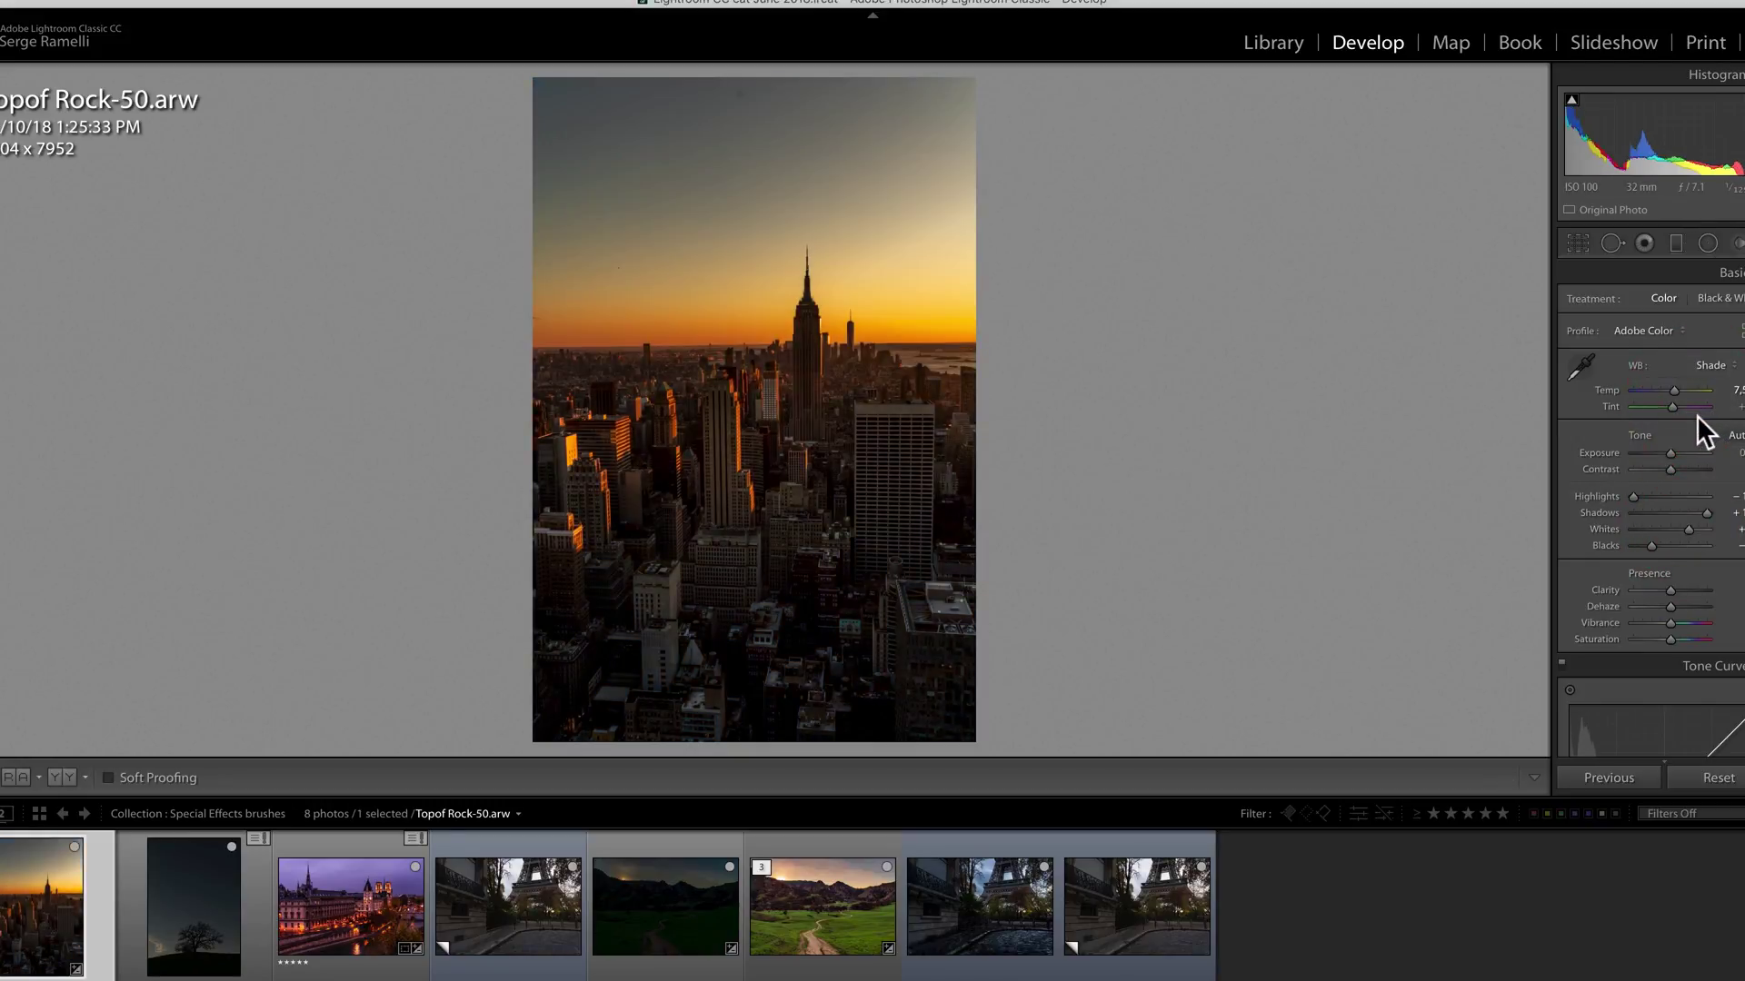
left_click_drag(1672, 407, 1672, 407)
Step: Remove a spot near the top of the sky and slightly adjust Vibrance
left_click(1611, 244)
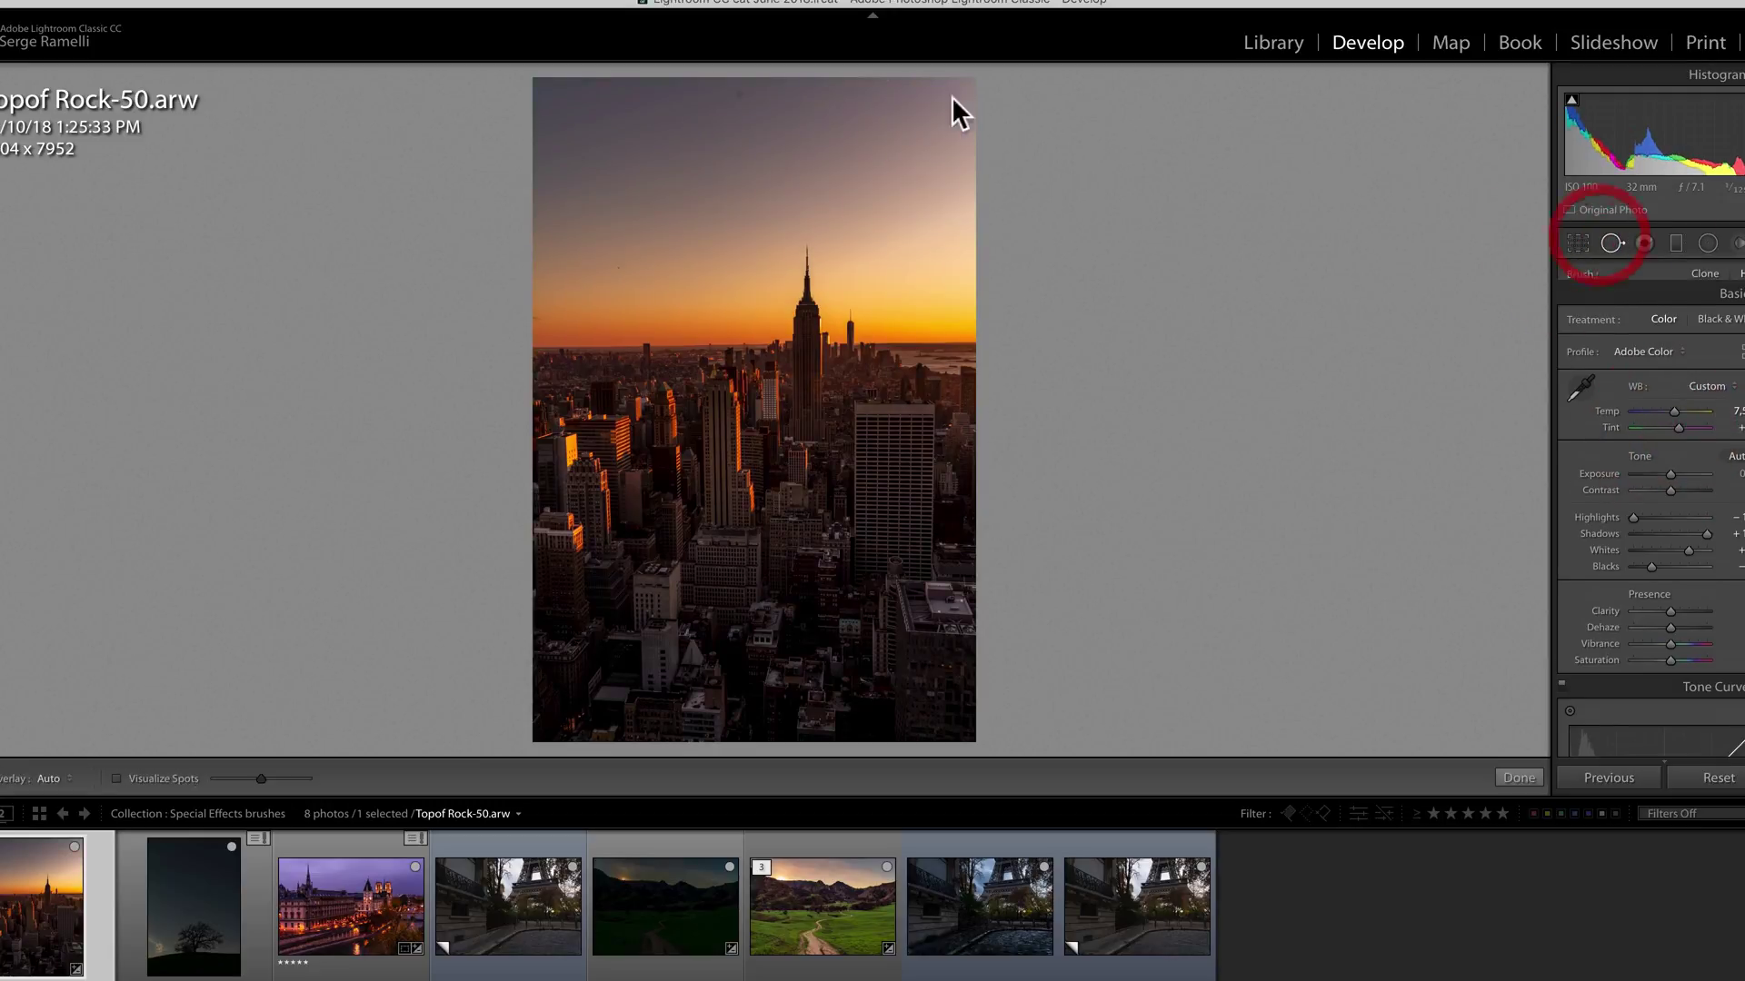
left_click(738, 96)
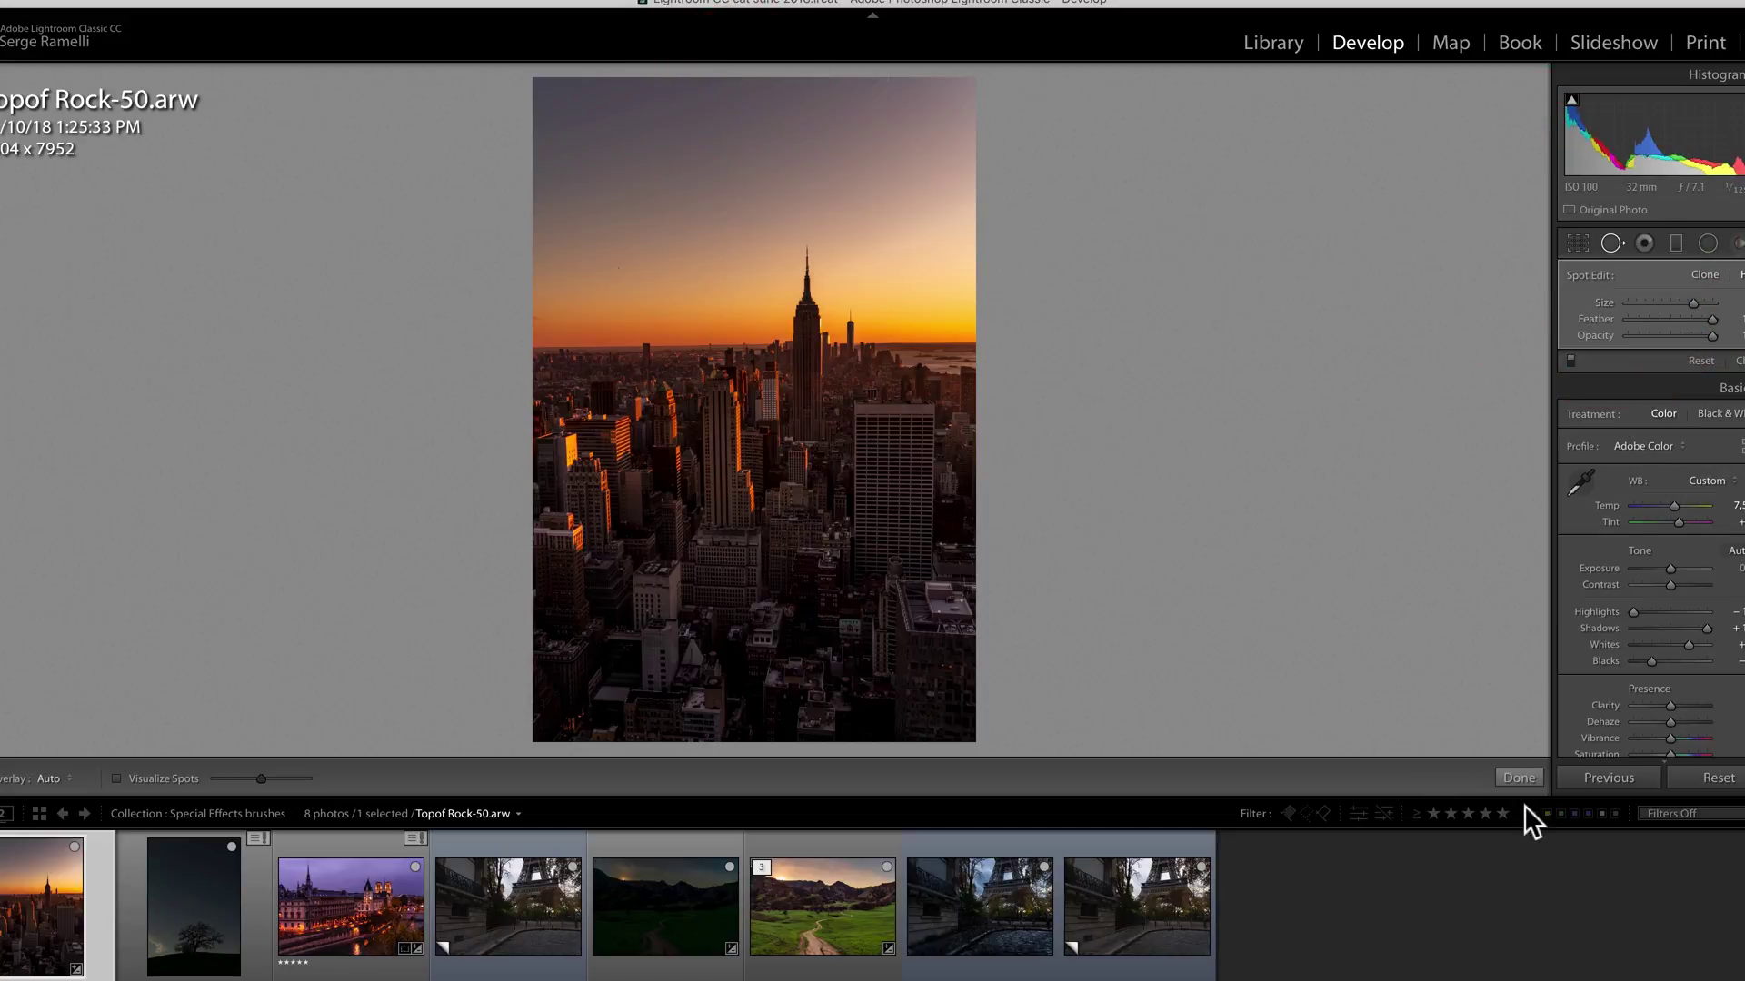
left_click(1527, 778)
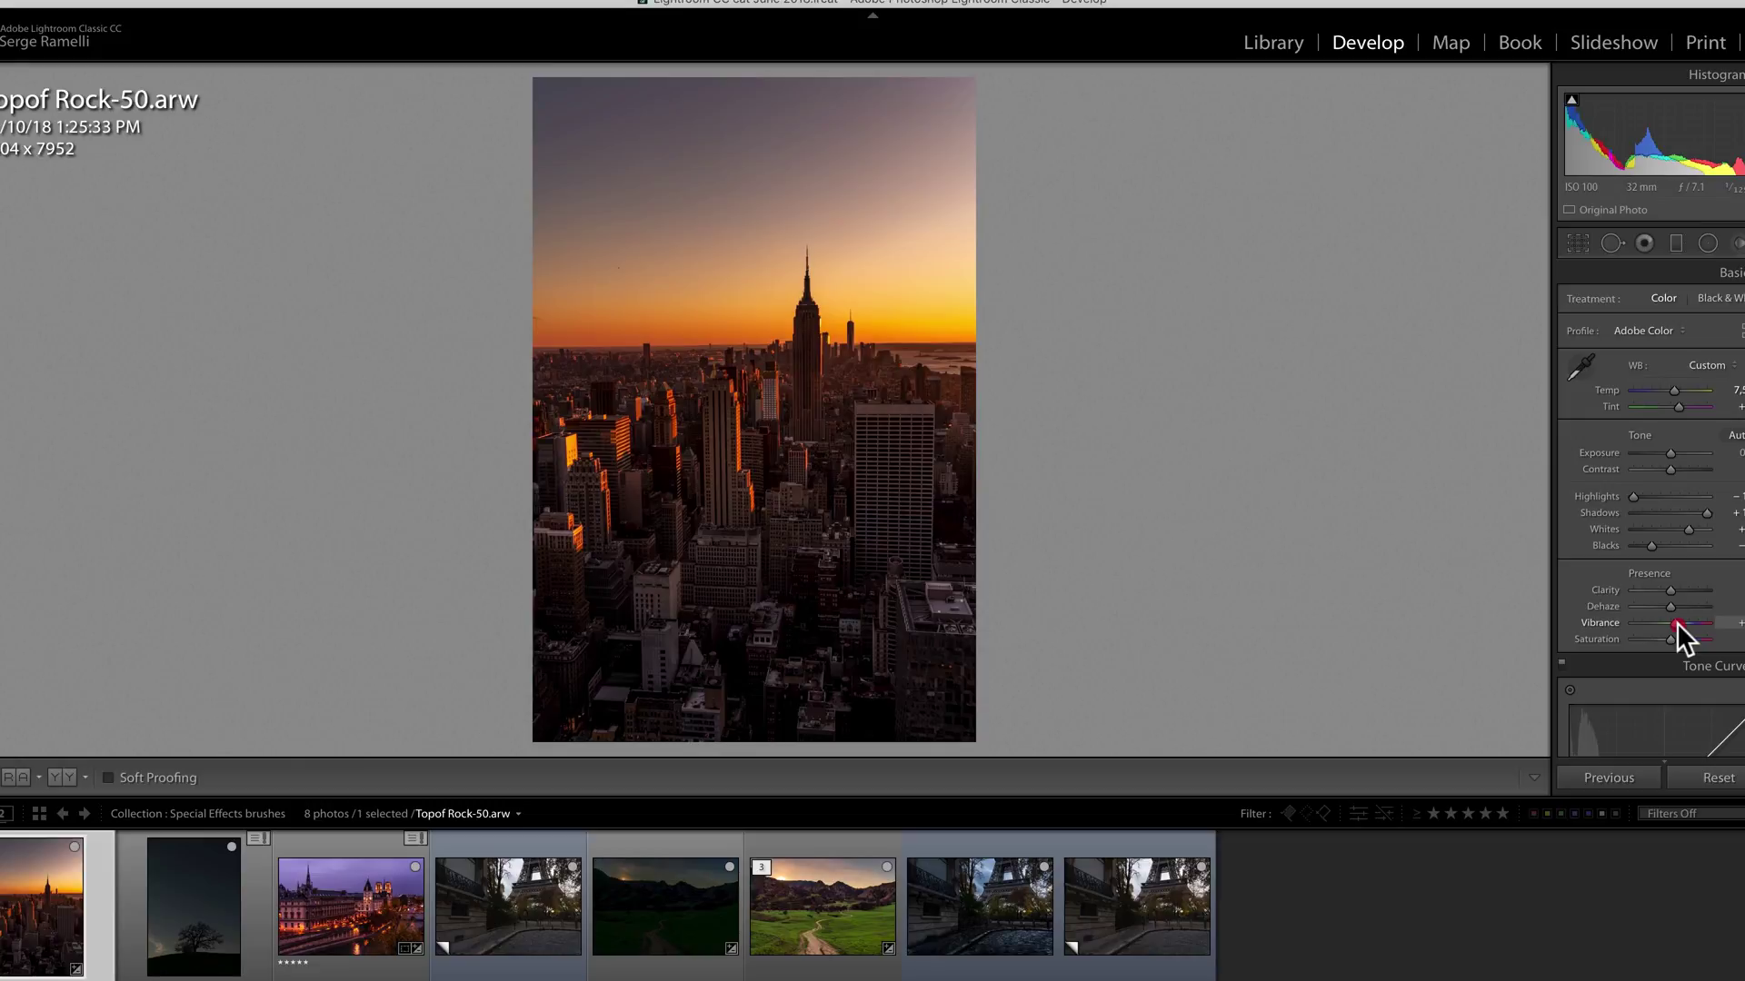
left_click_drag(1677, 623, 1675, 623)
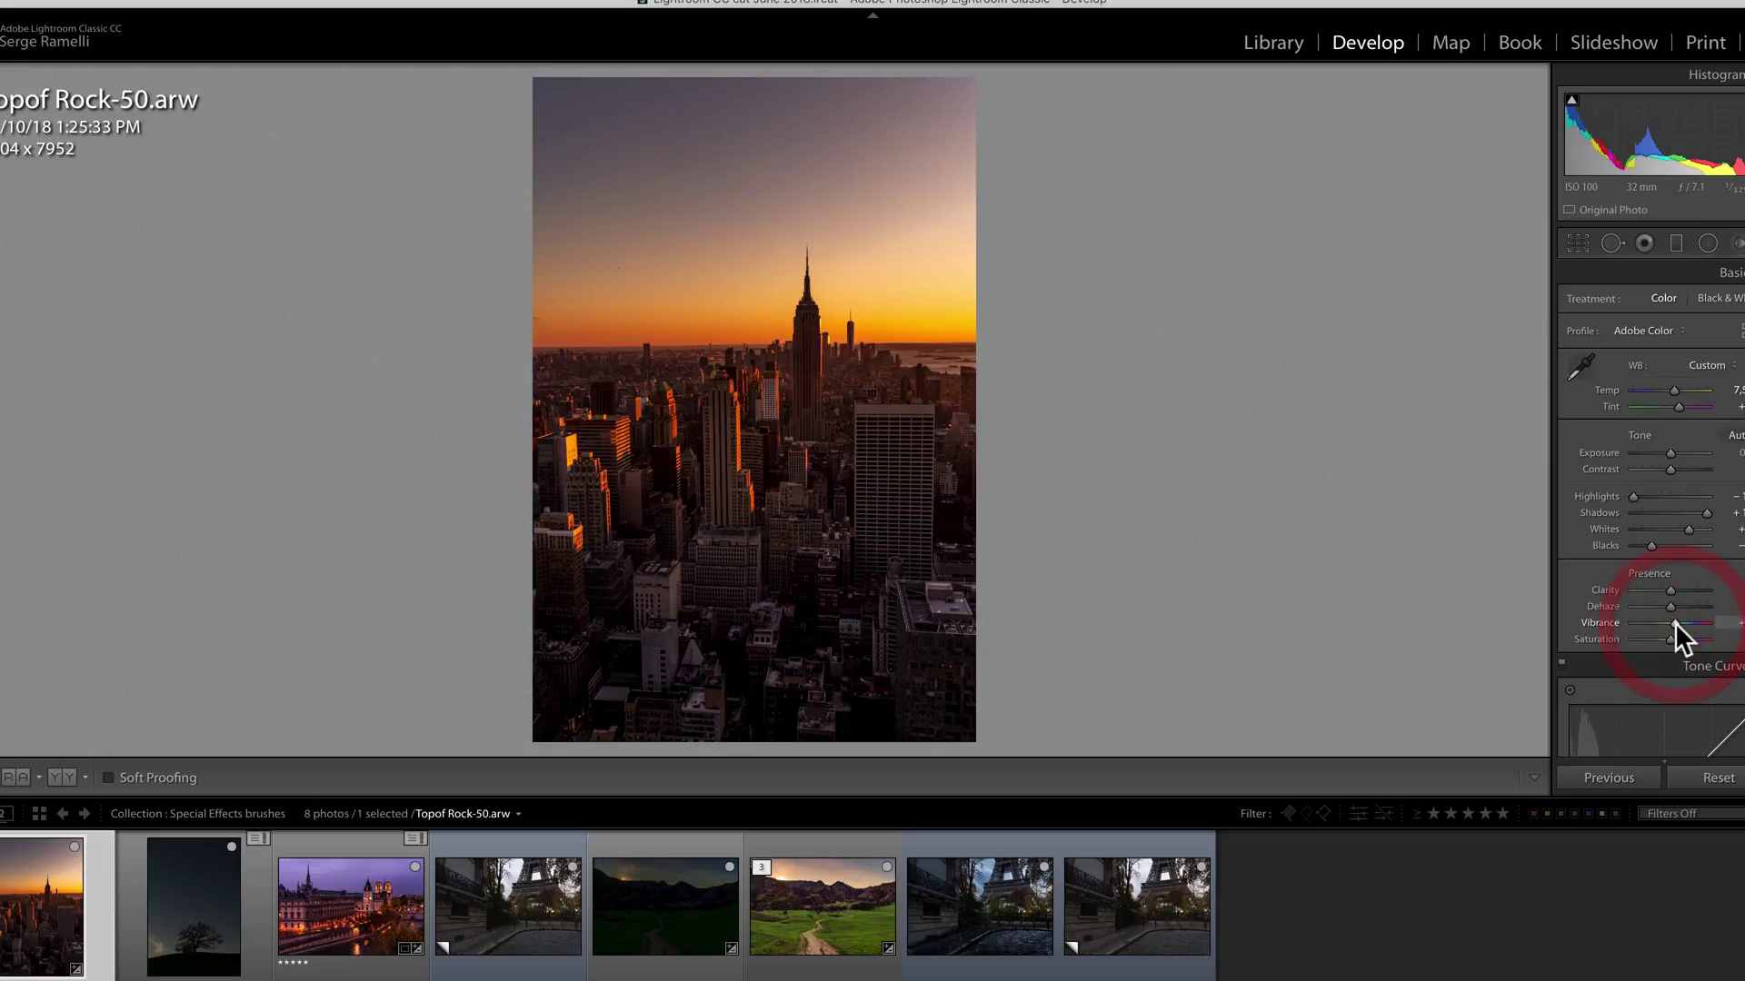
left_click(1579, 245)
Step: Crop the city photo to a 4 x 5 aspect ratio and apply it
left_click(1704, 305)
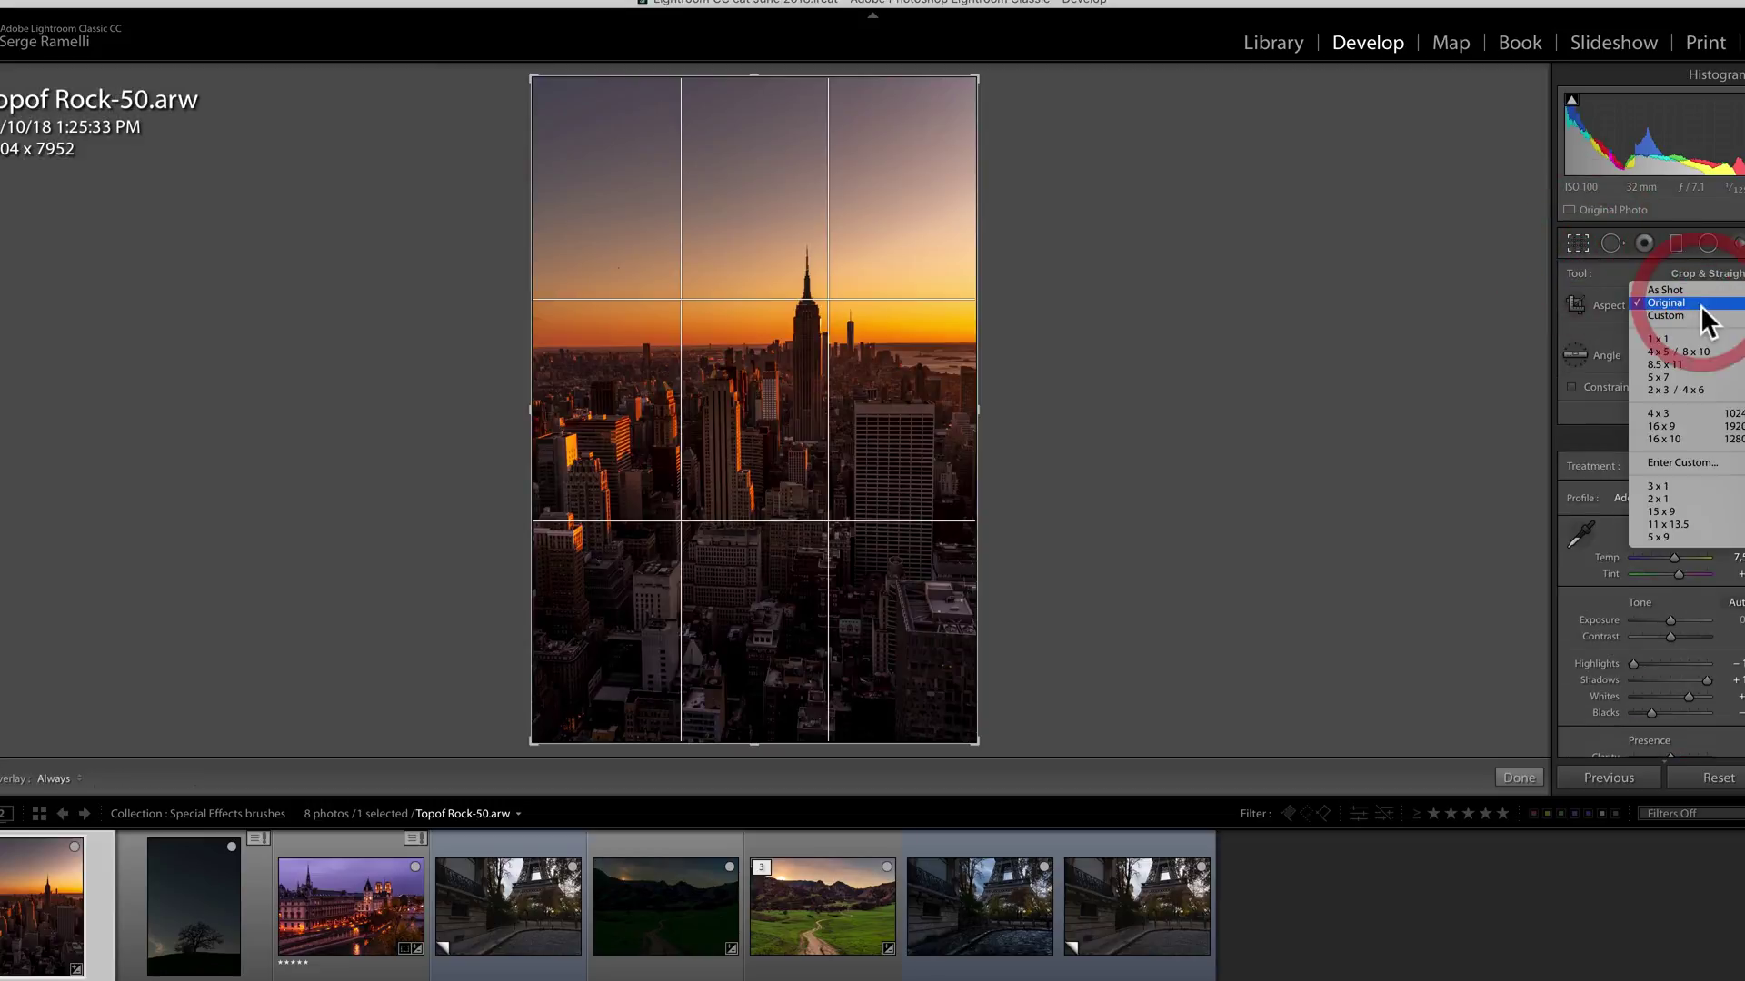
left_click(1692, 353)
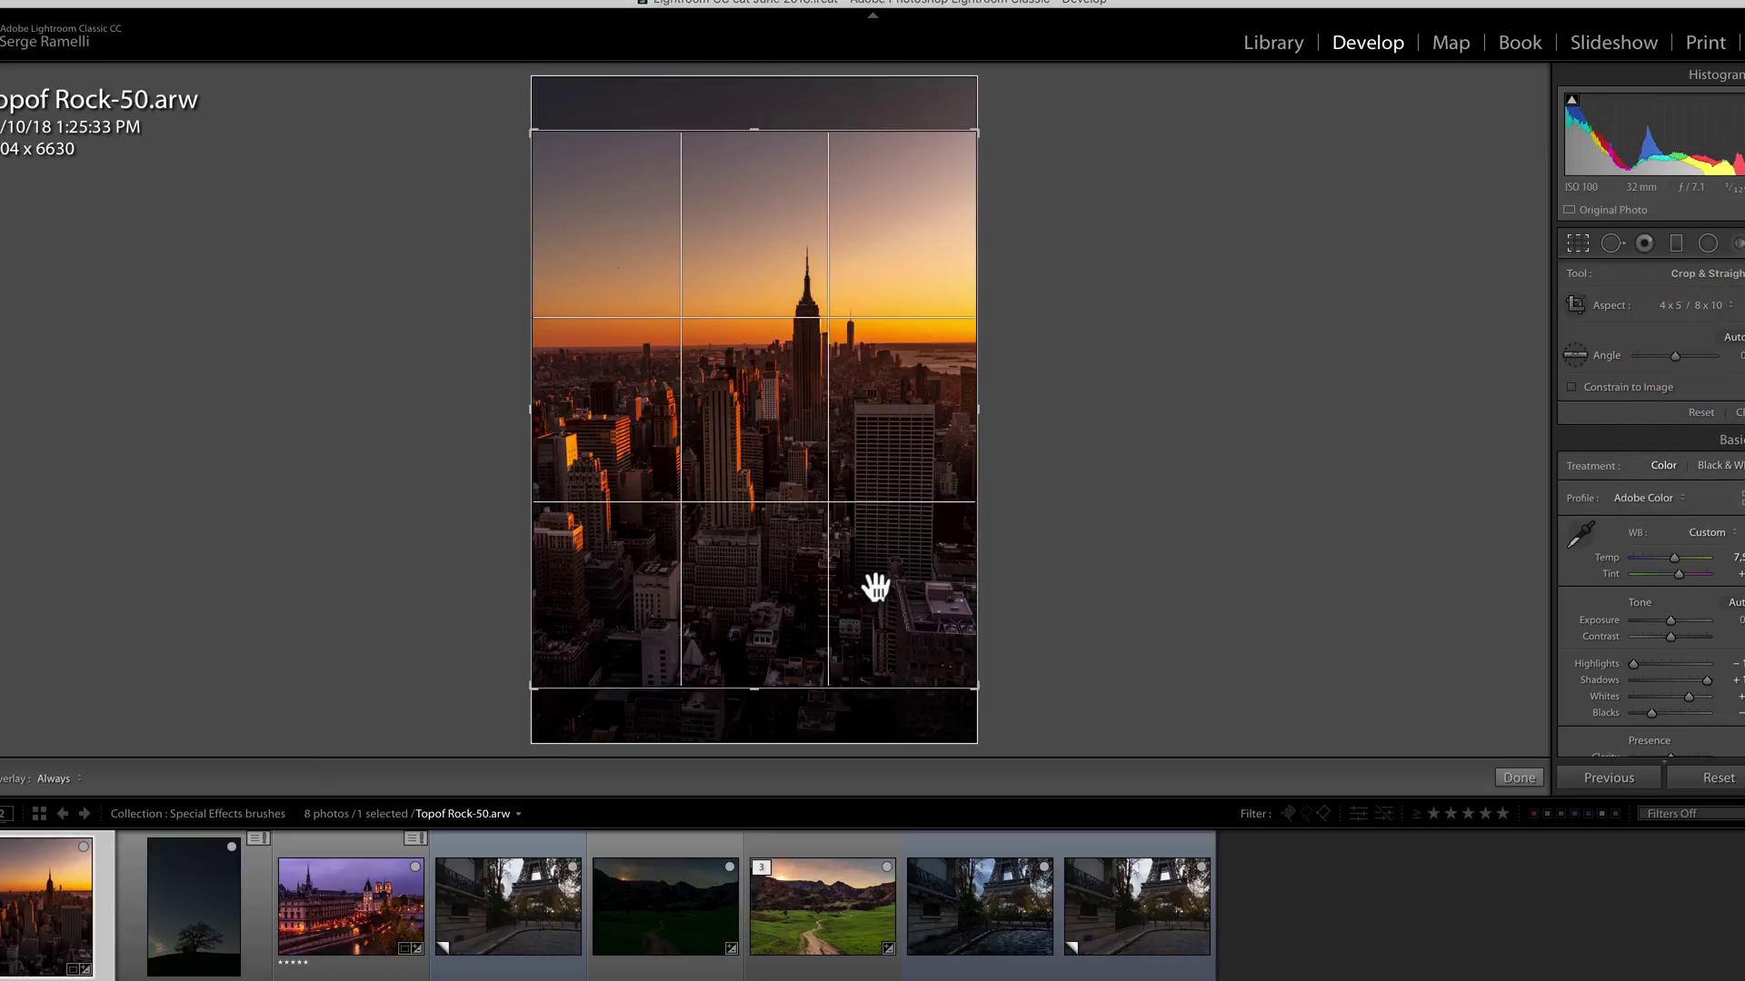
left_click_drag(876, 533, 878, 554)
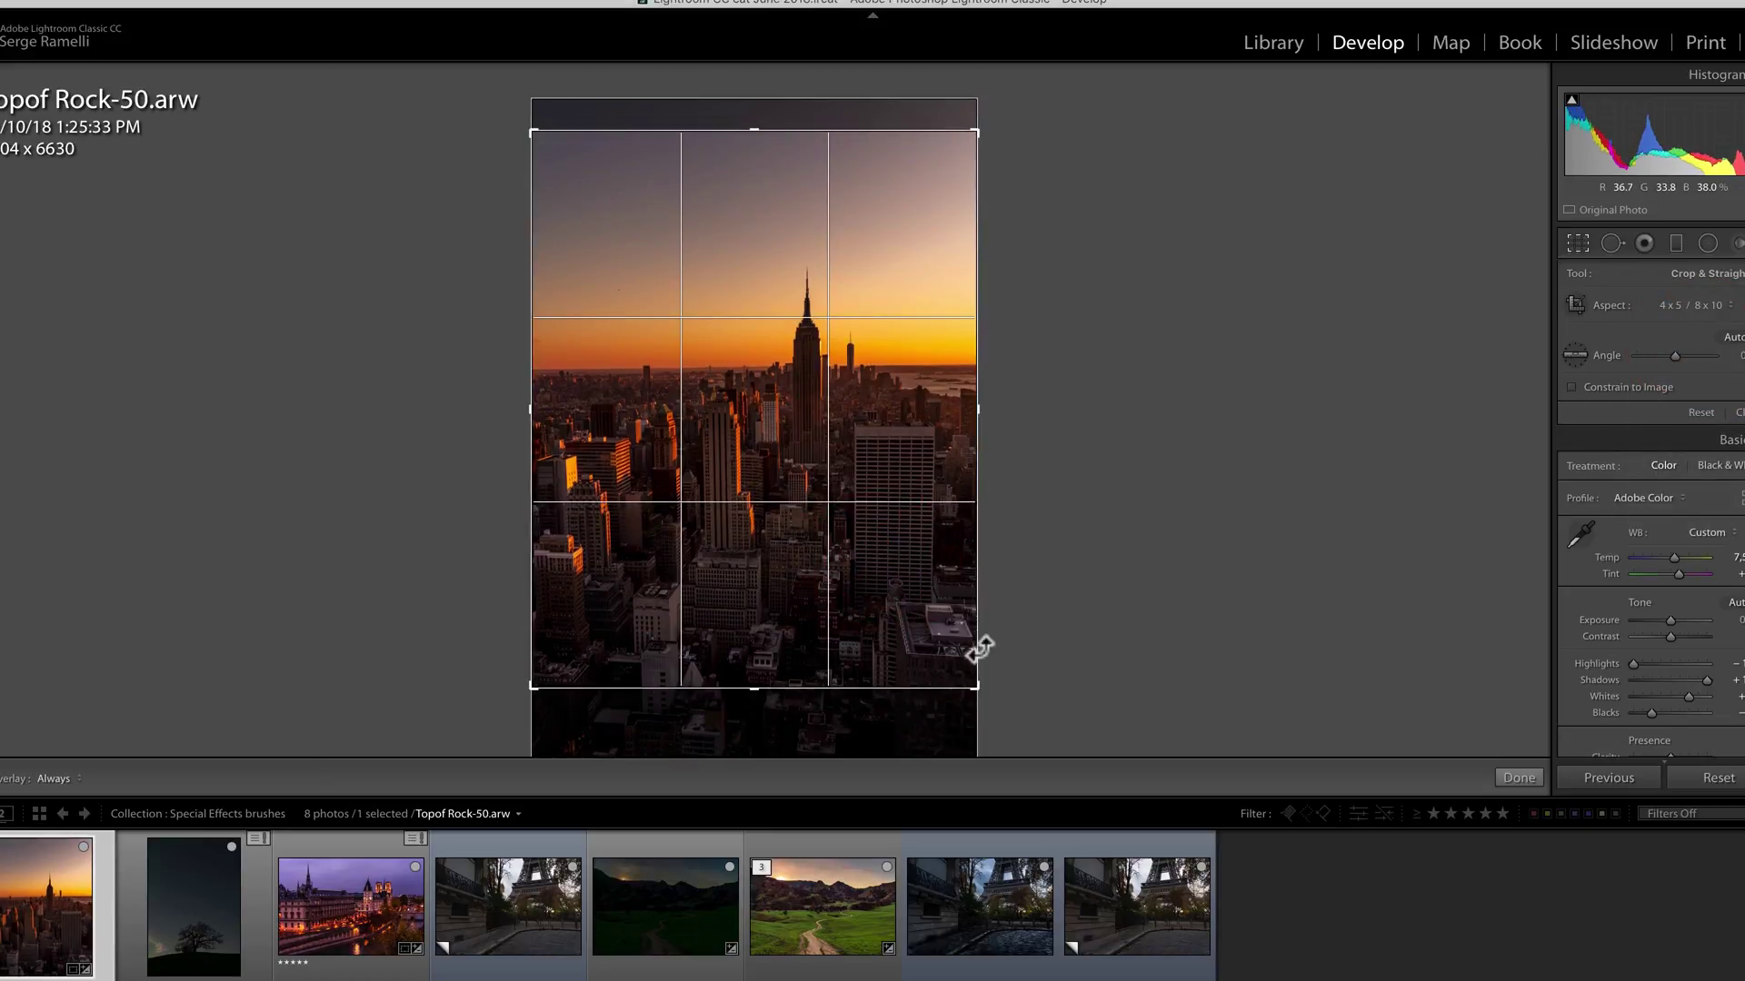
left_click_drag(978, 685, 956, 675)
key("Return")
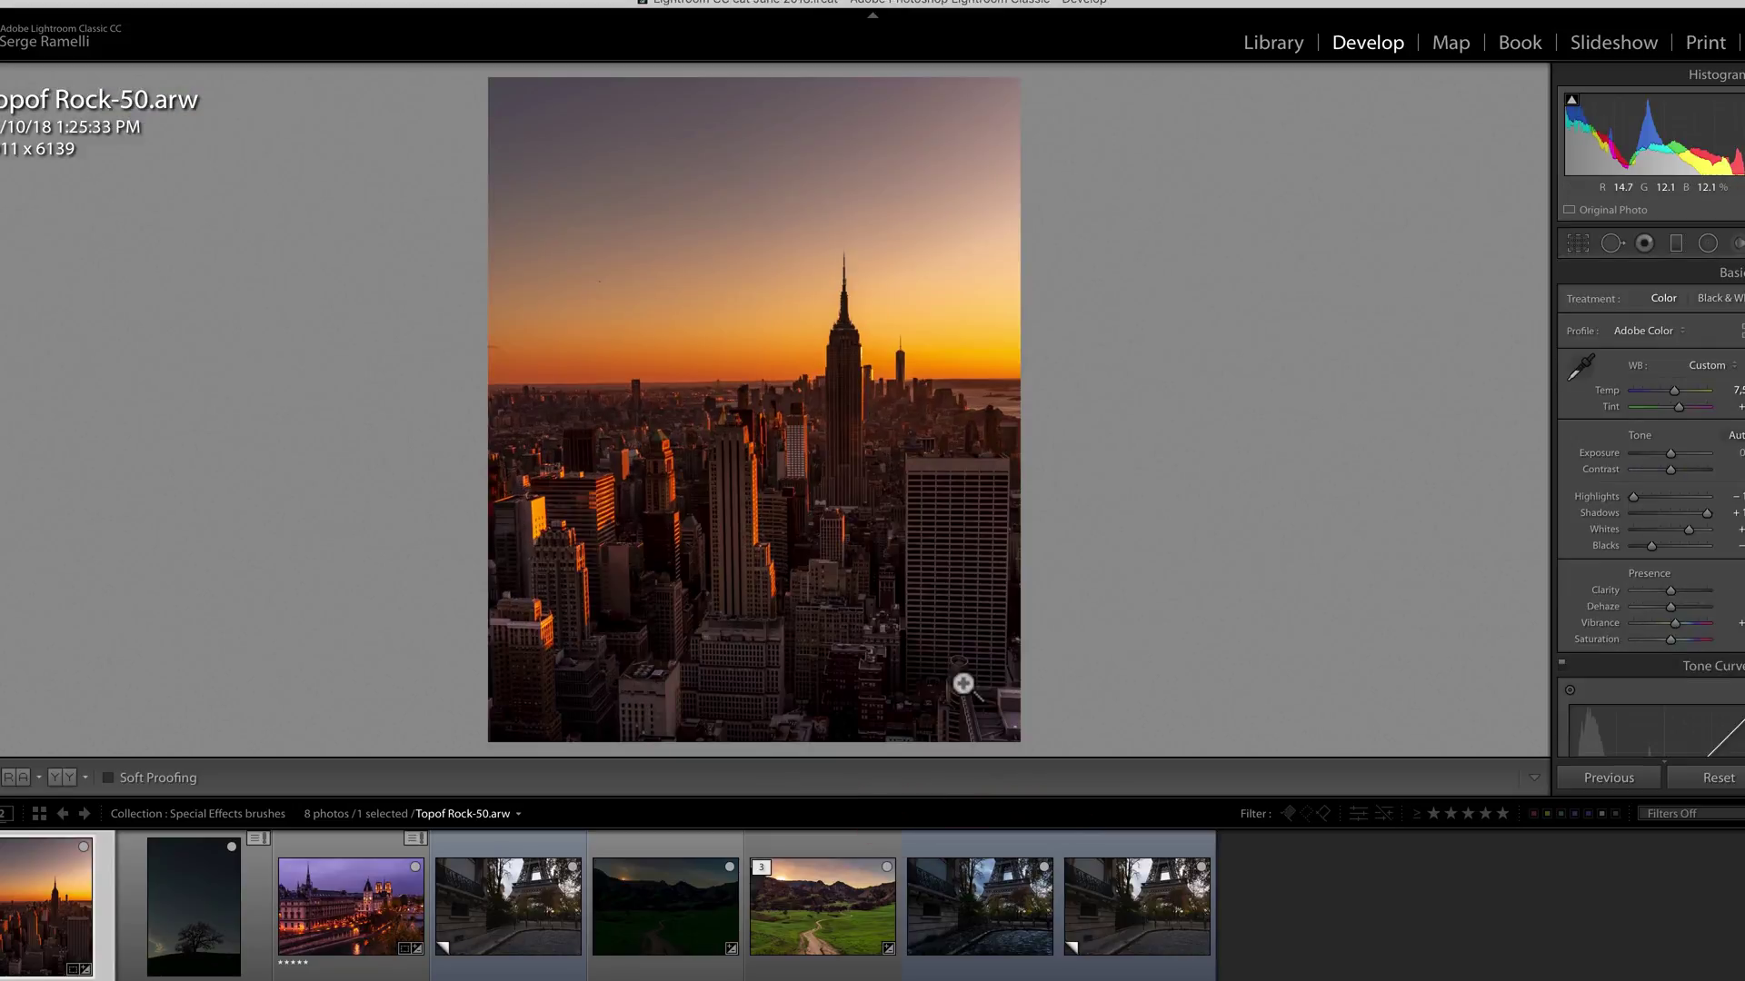
Step: Refine the 4 x 5 crop by resizing and repositioning the frame around the skyline, then apply it
left_click(1583, 237)
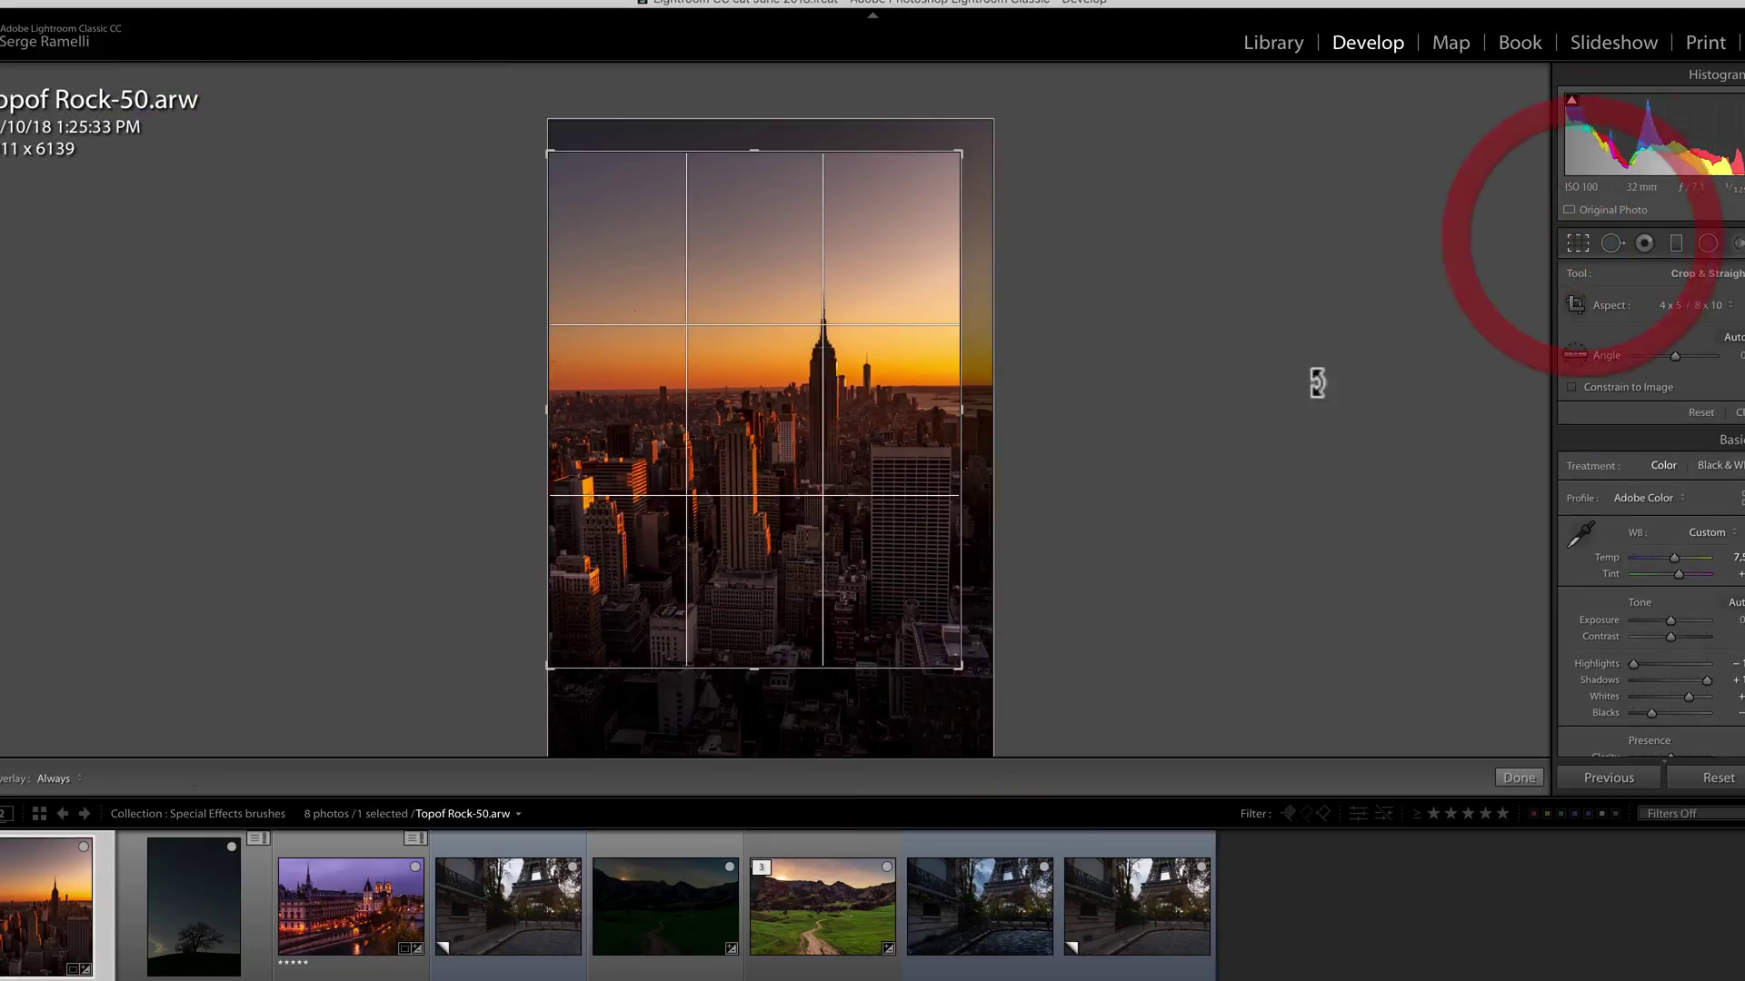
left_click(750, 676)
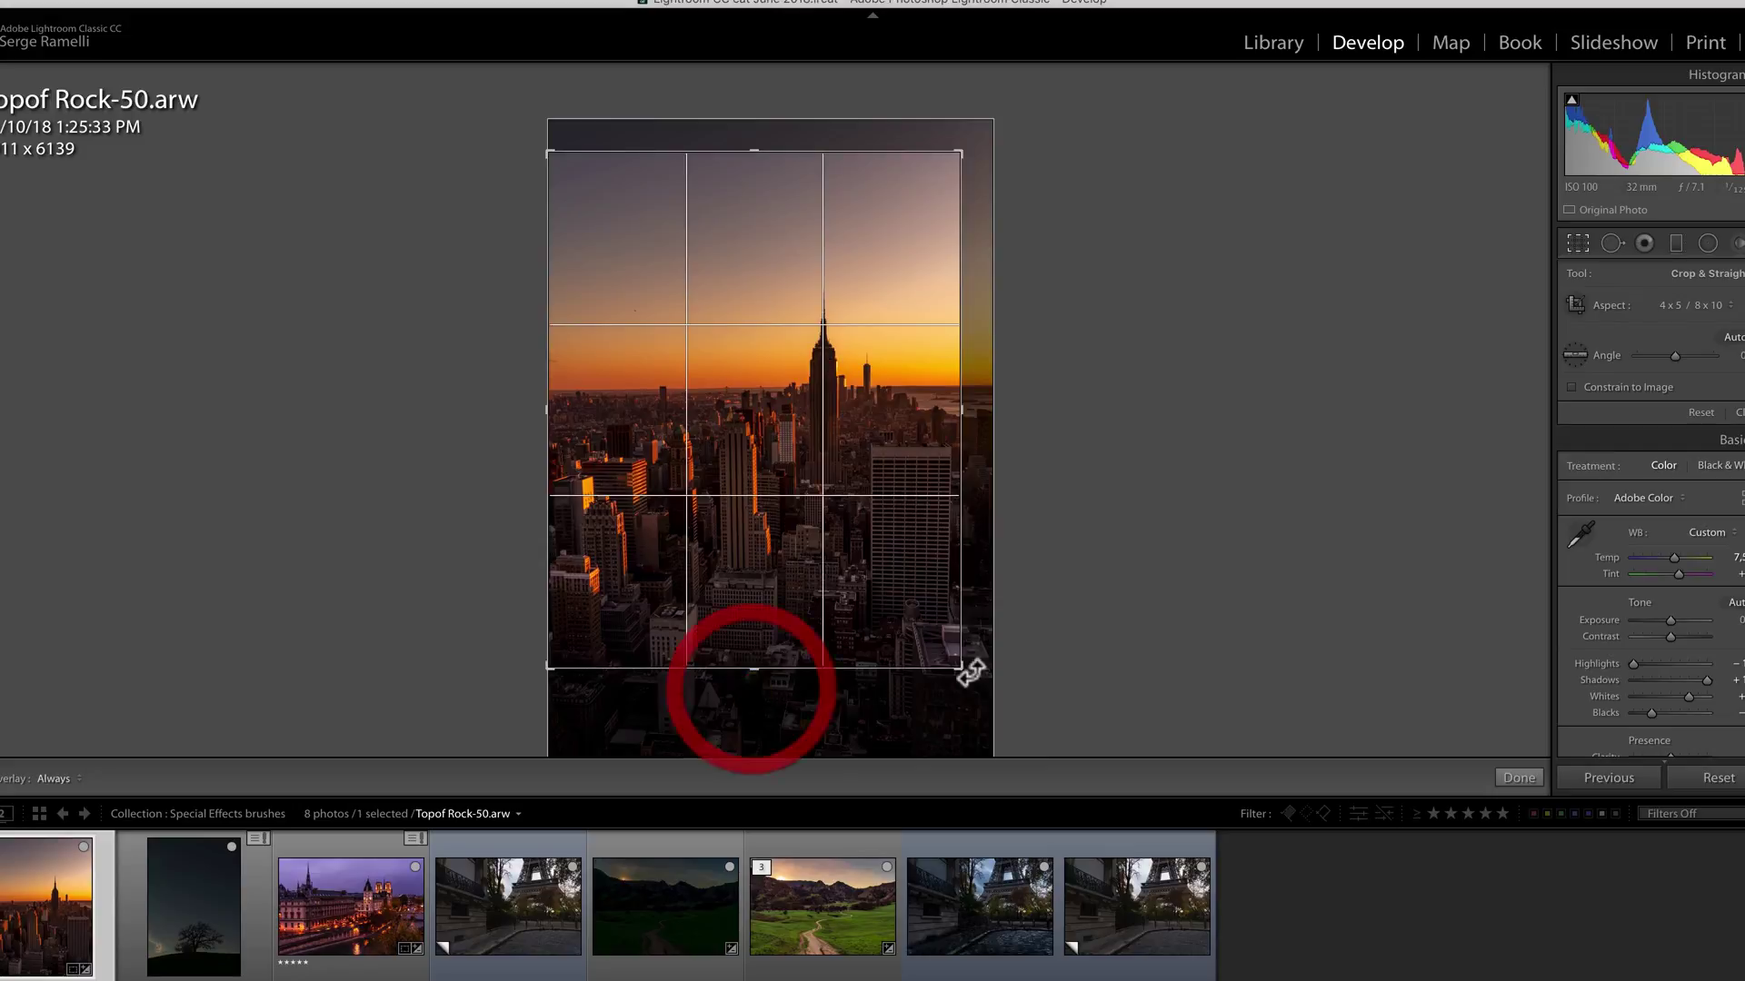
left_click_drag(964, 665, 887, 642)
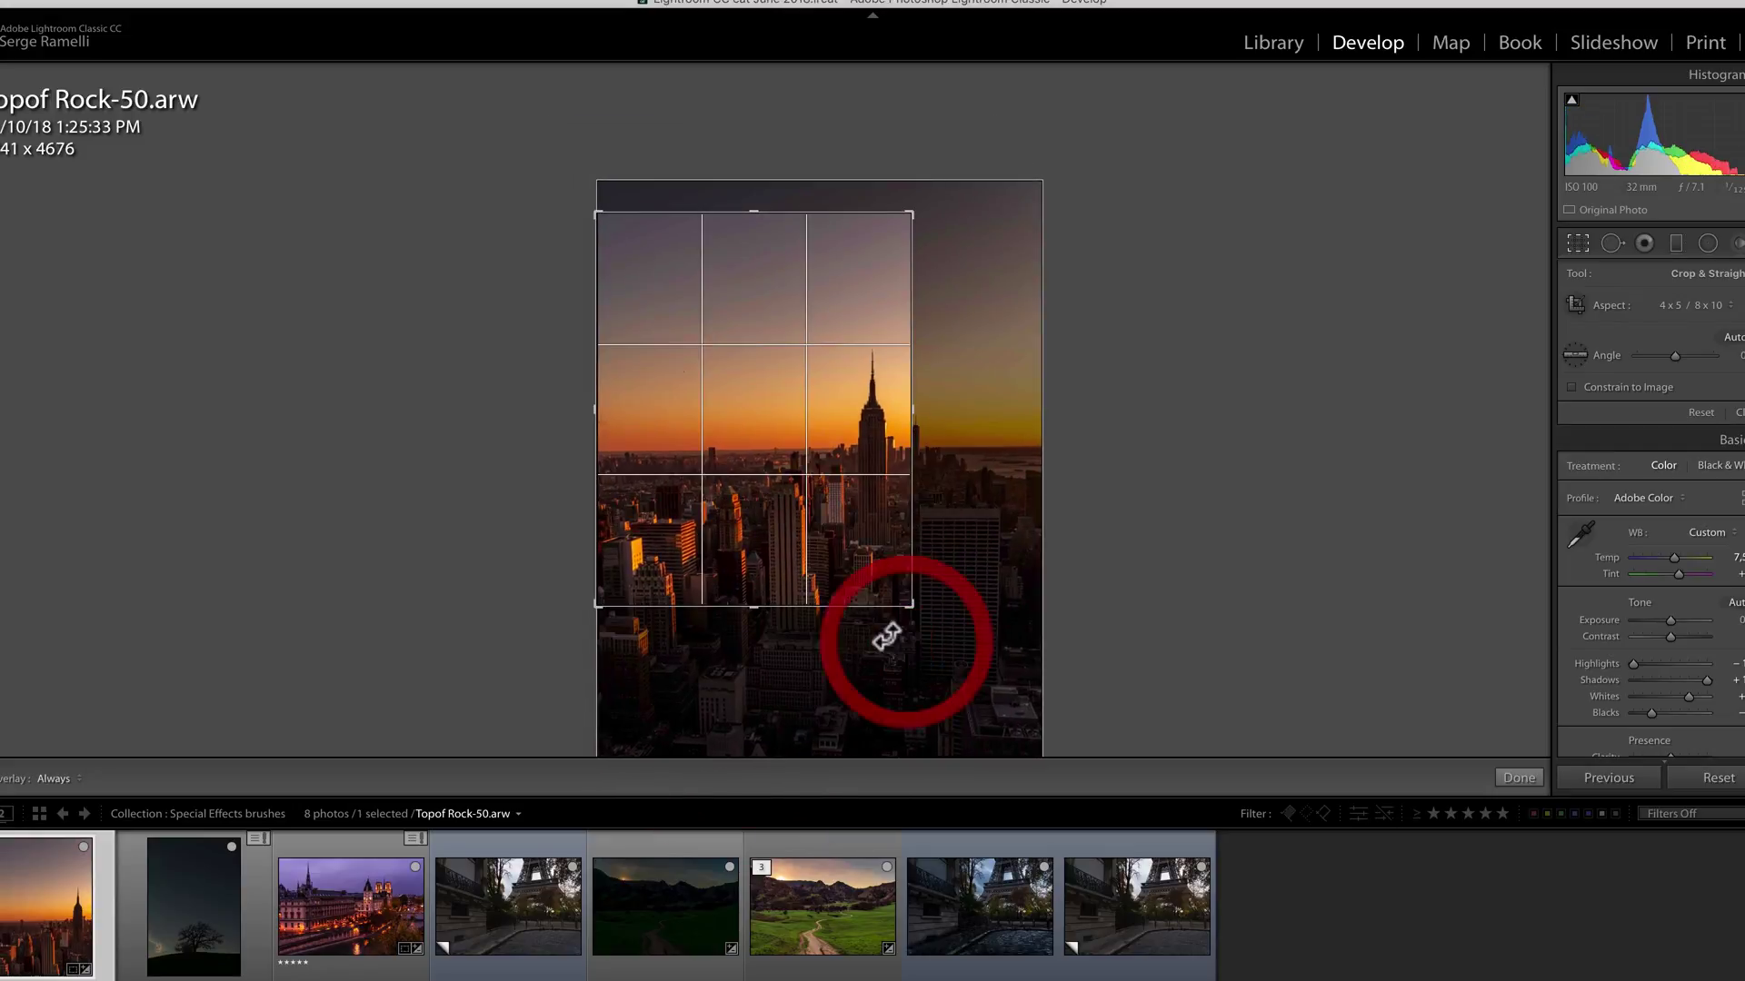
left_click_drag(764, 545, 760, 488)
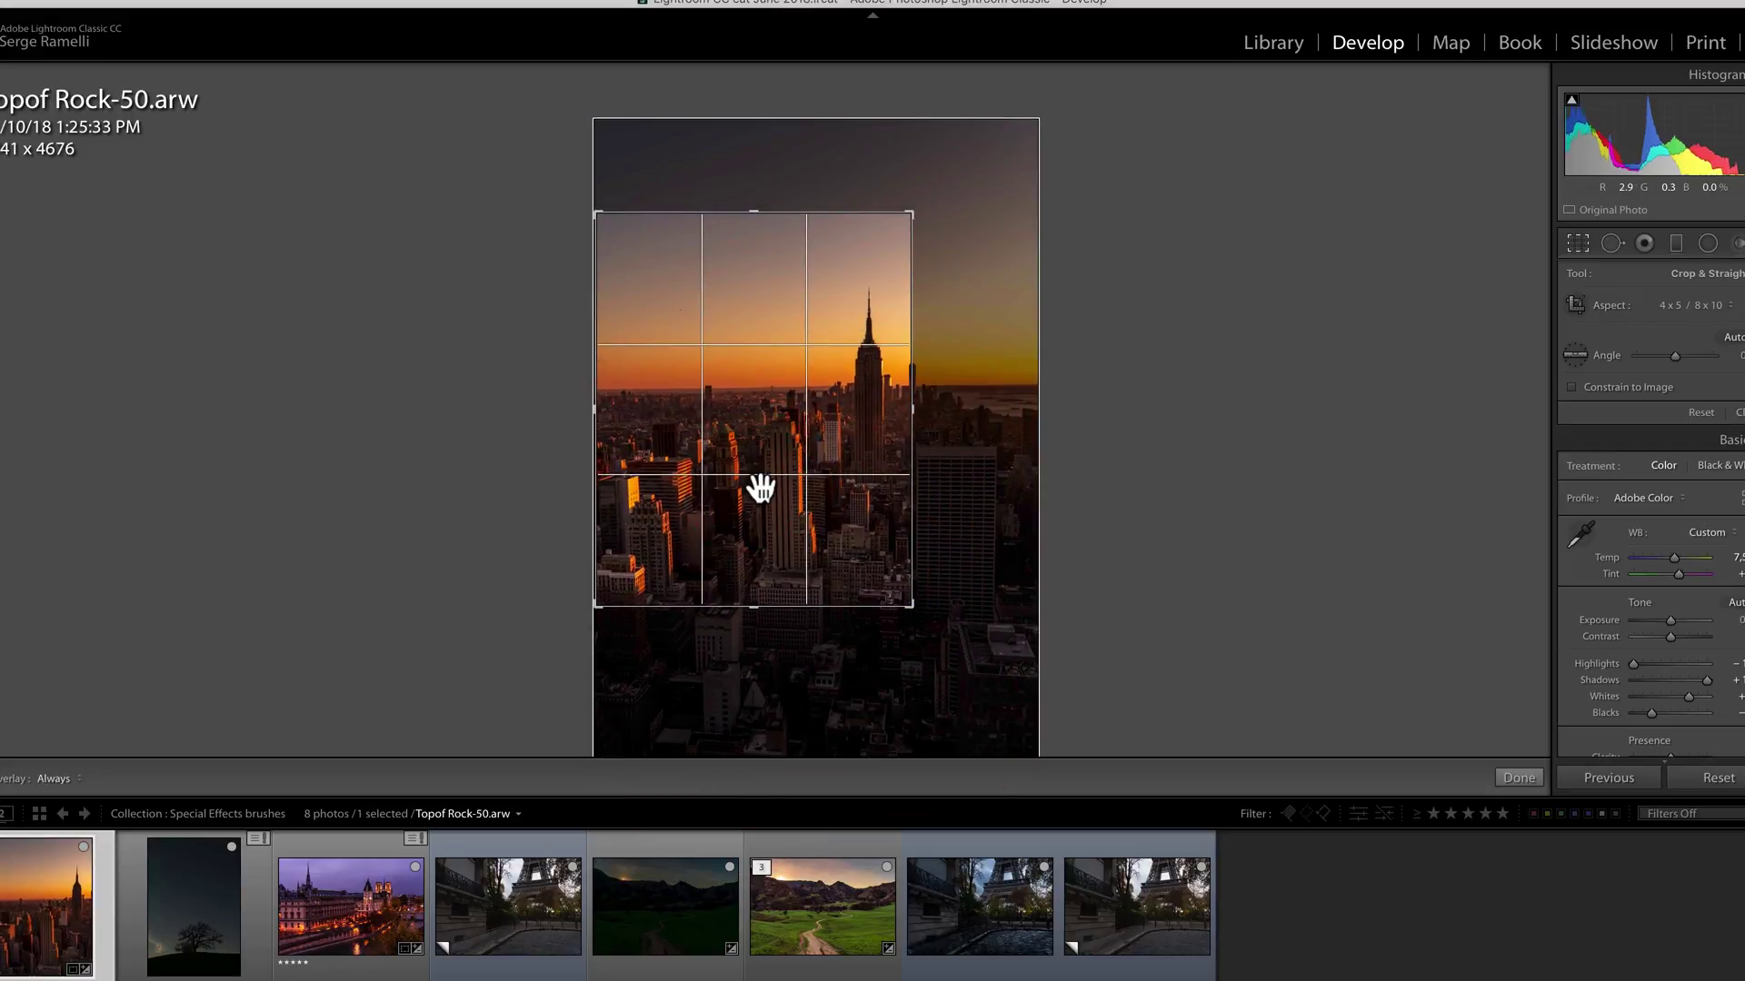
left_click_drag(914, 600, 1048, 713)
left_click_drag(880, 518, 873, 592)
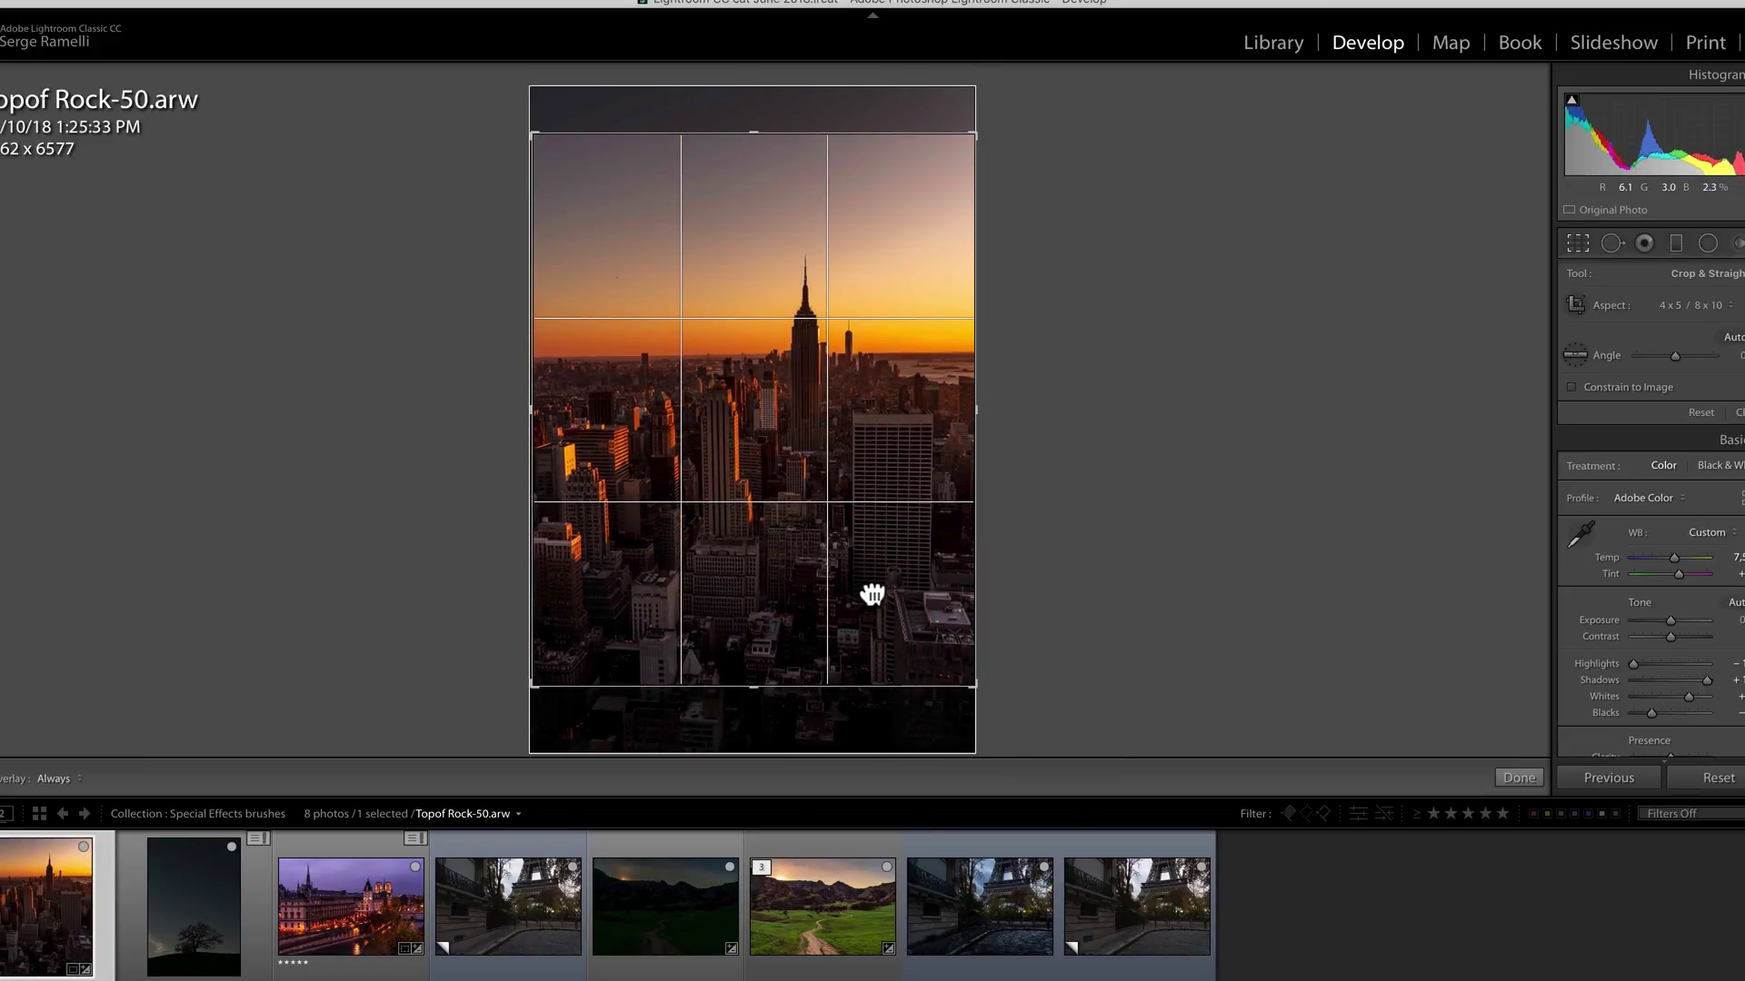
key("Return")
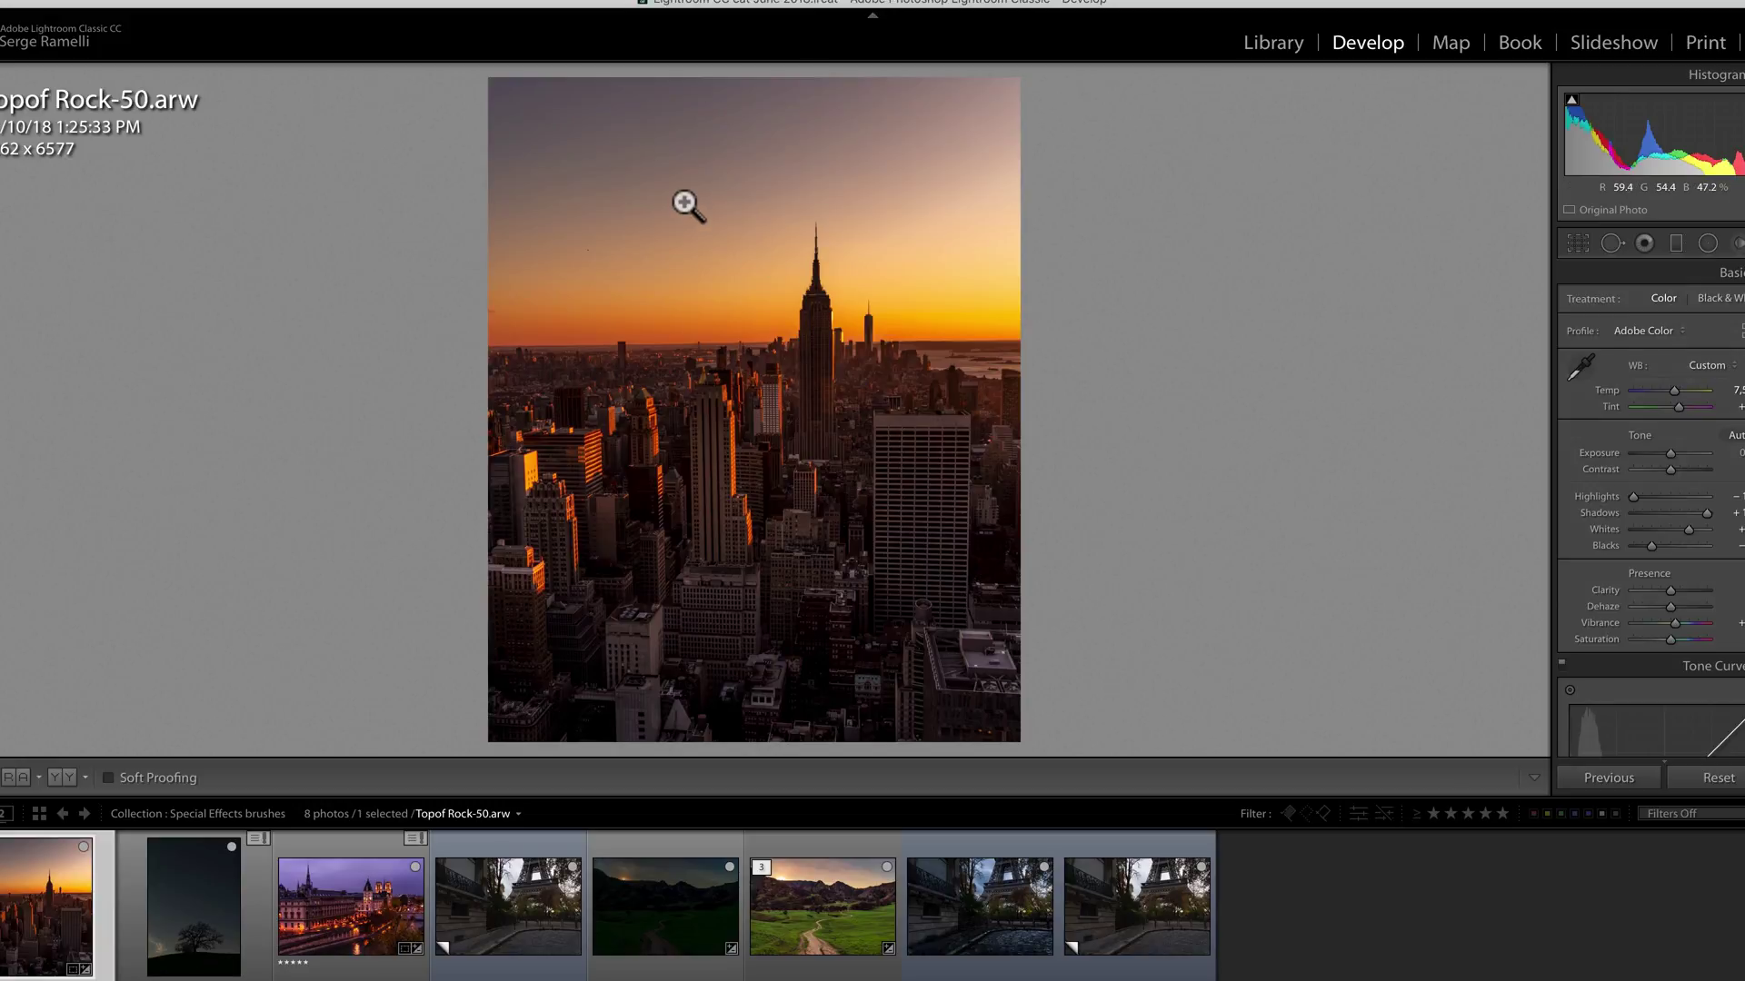
right_click(40, 885)
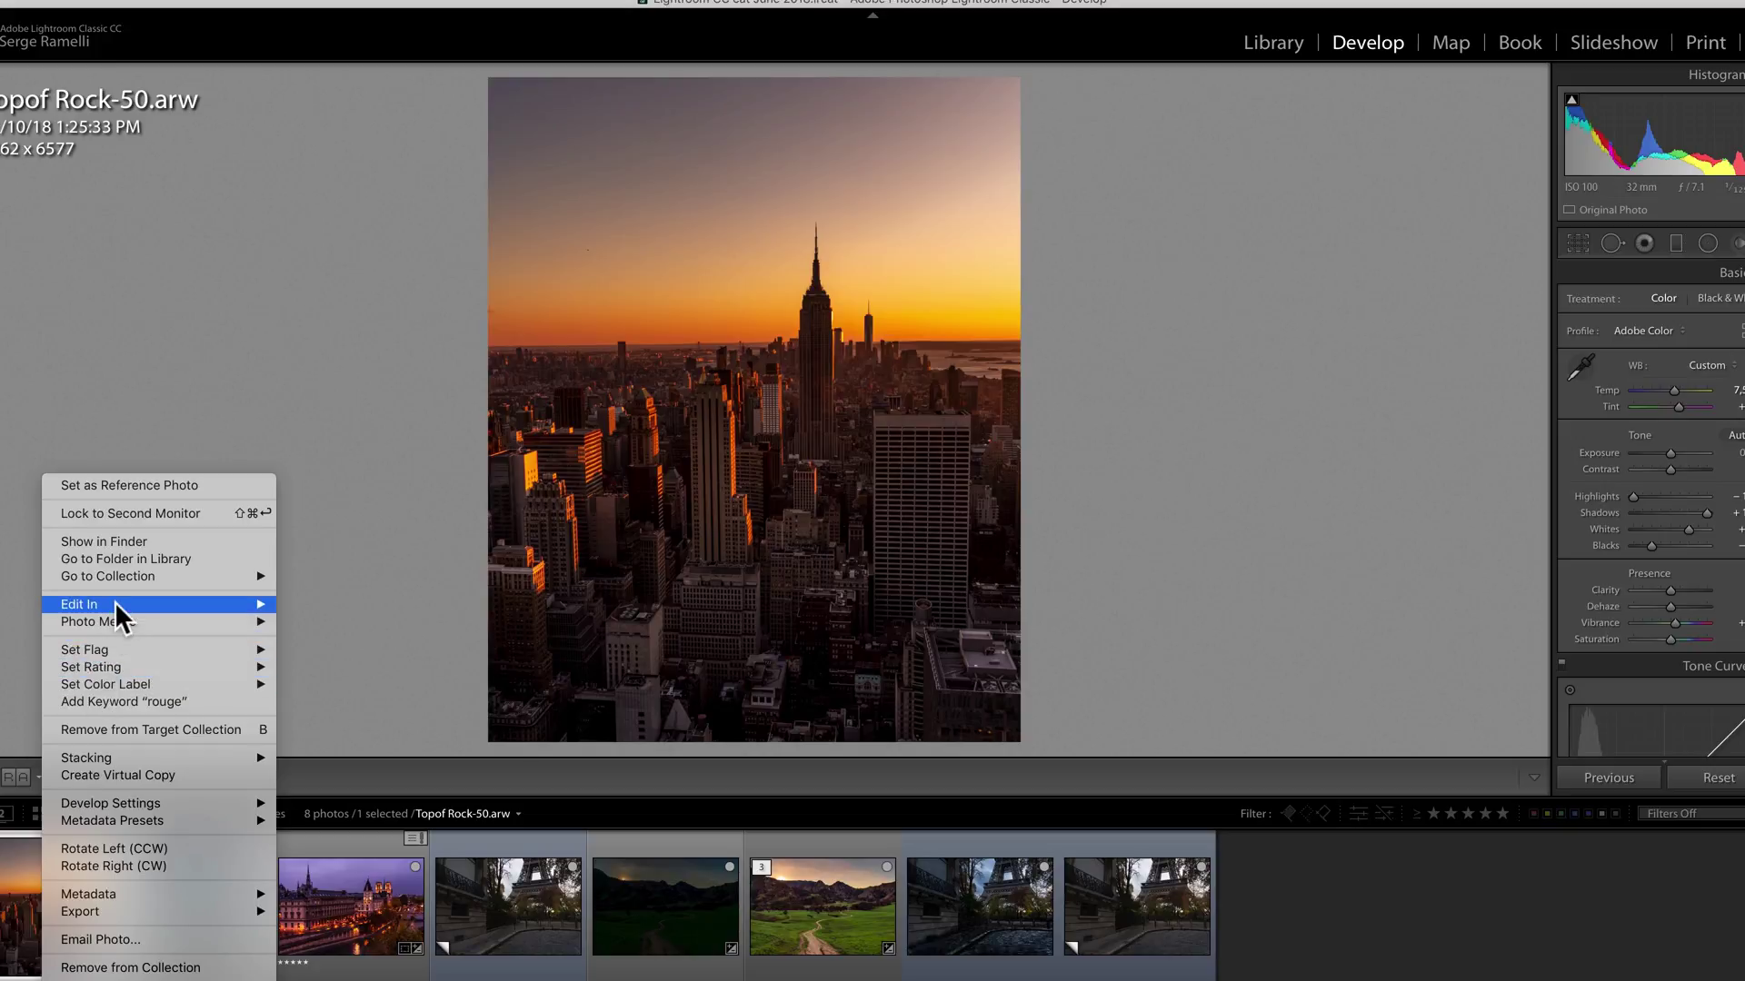
Step: Send the cropped city photo to Edit in Adobe Photoshop CC 2019
mouse_move(123, 605)
left_click(466, 604)
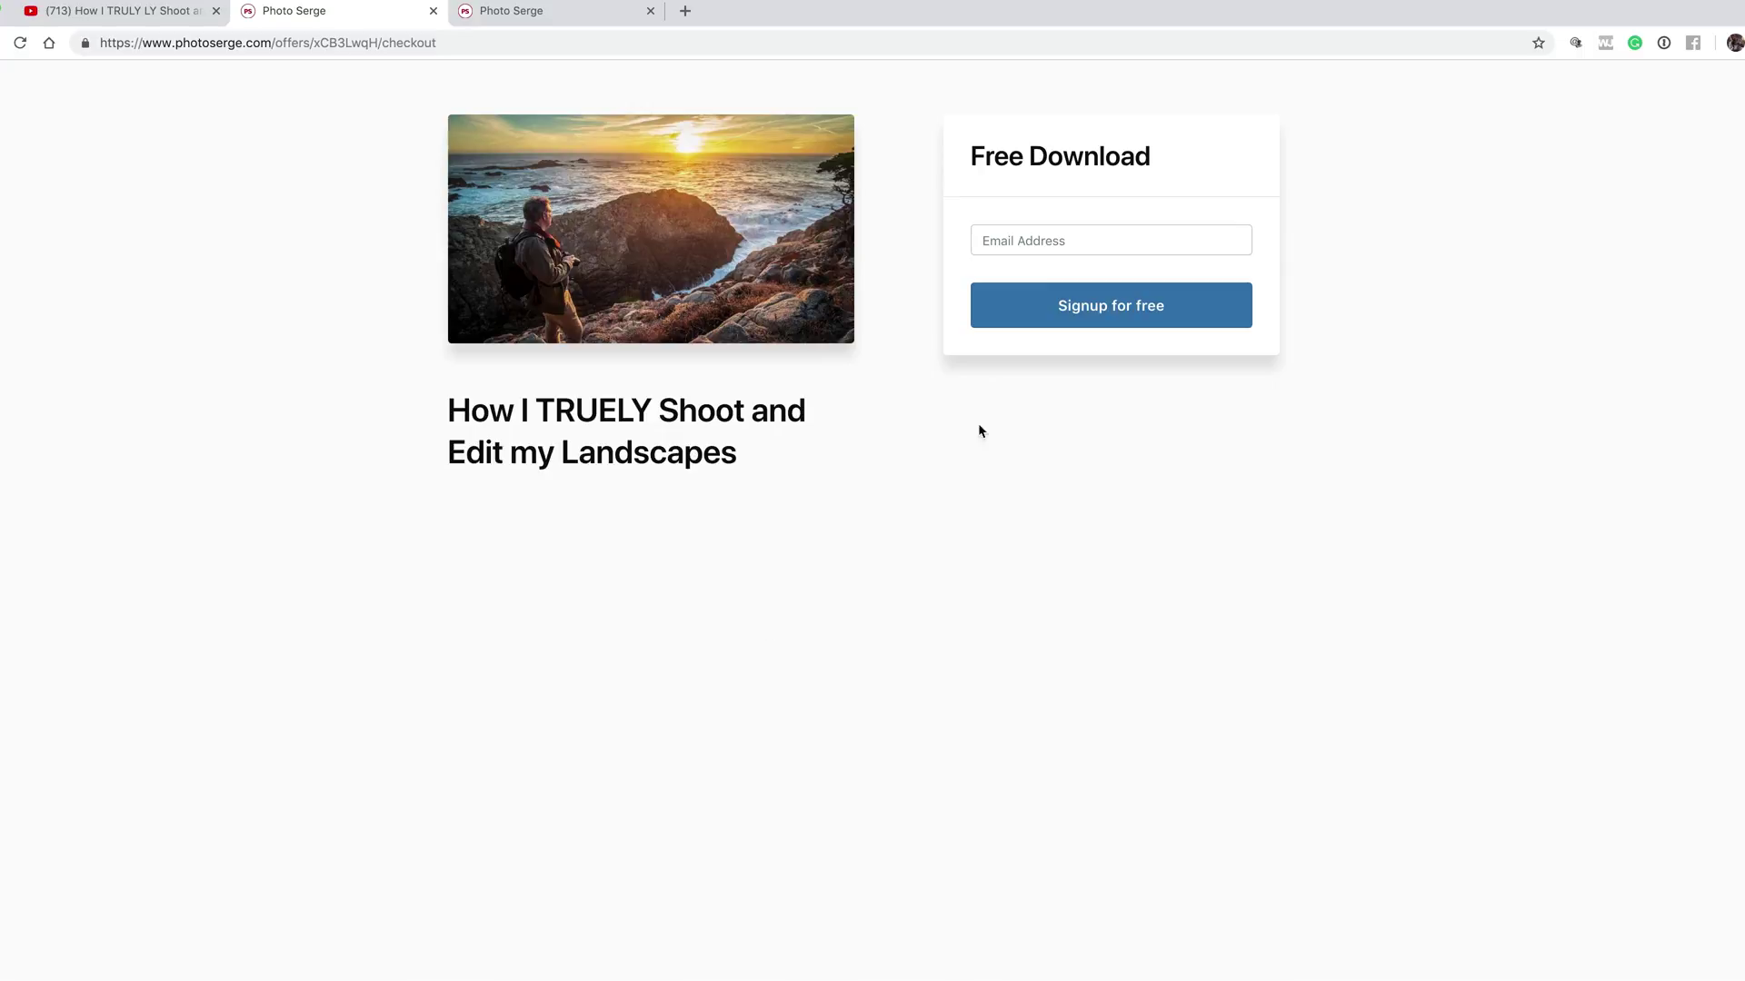
Step: Sign up with an e-mail address for the free landscapes tutorial and open it from the library
left_click(1012, 244)
left_click(1045, 272)
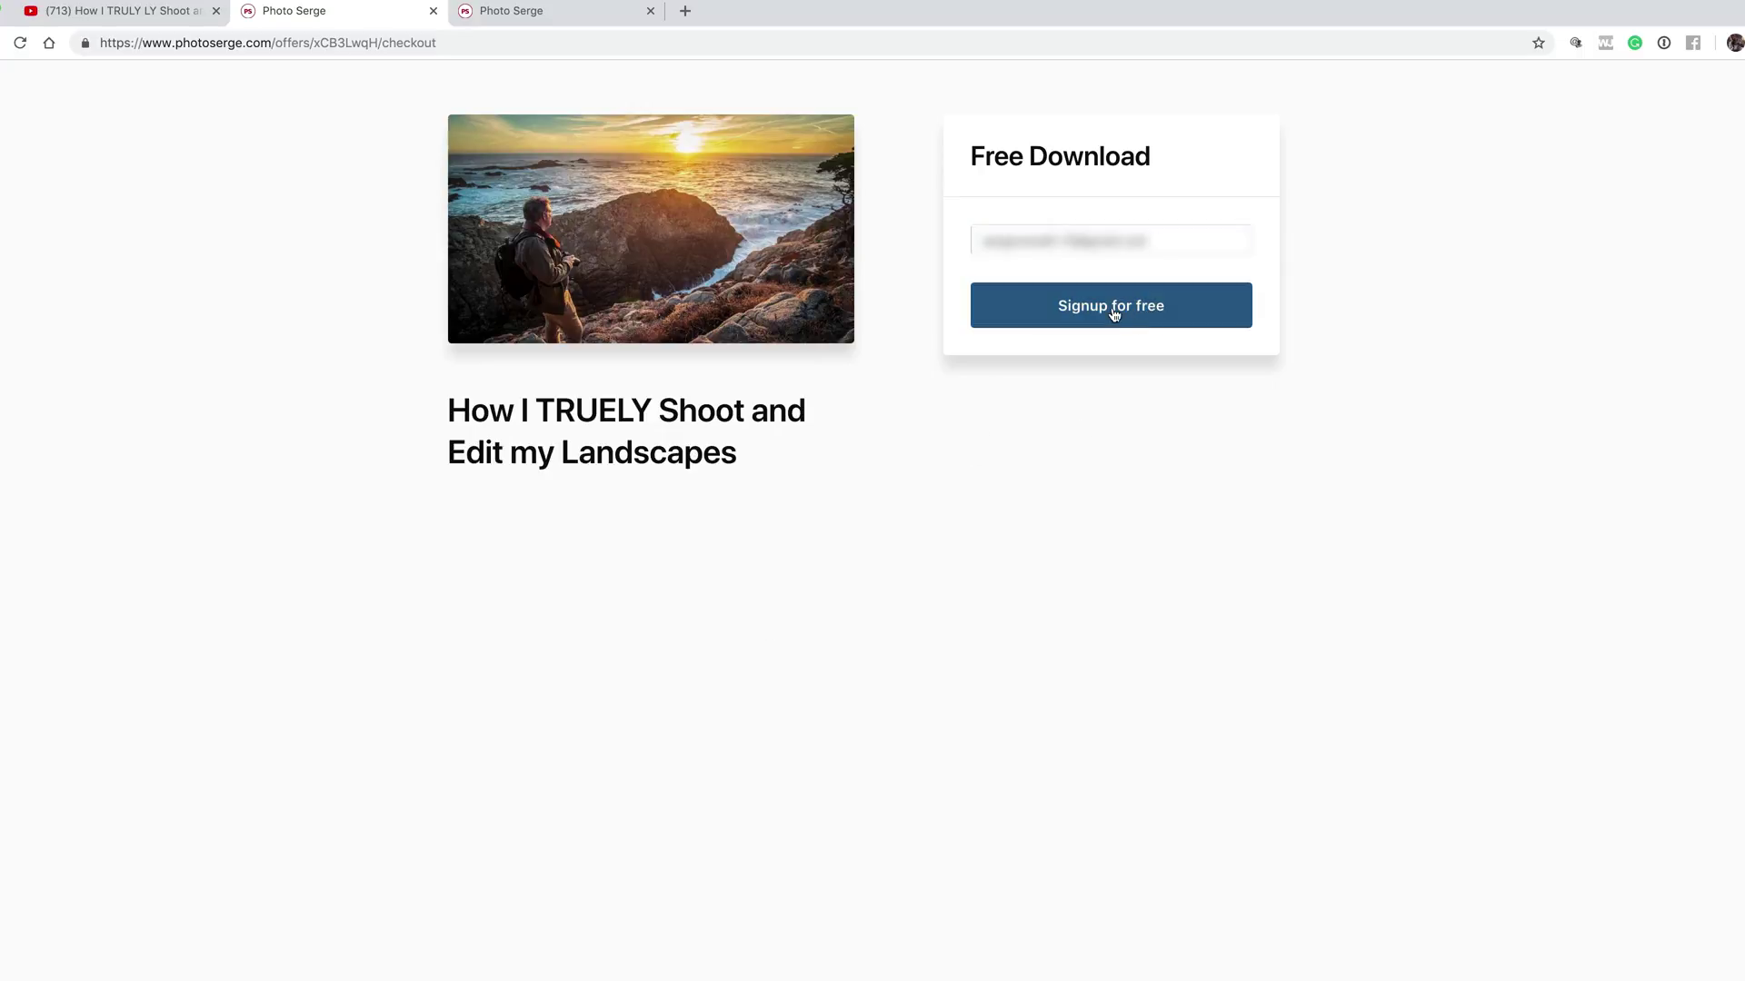
left_click(1114, 313)
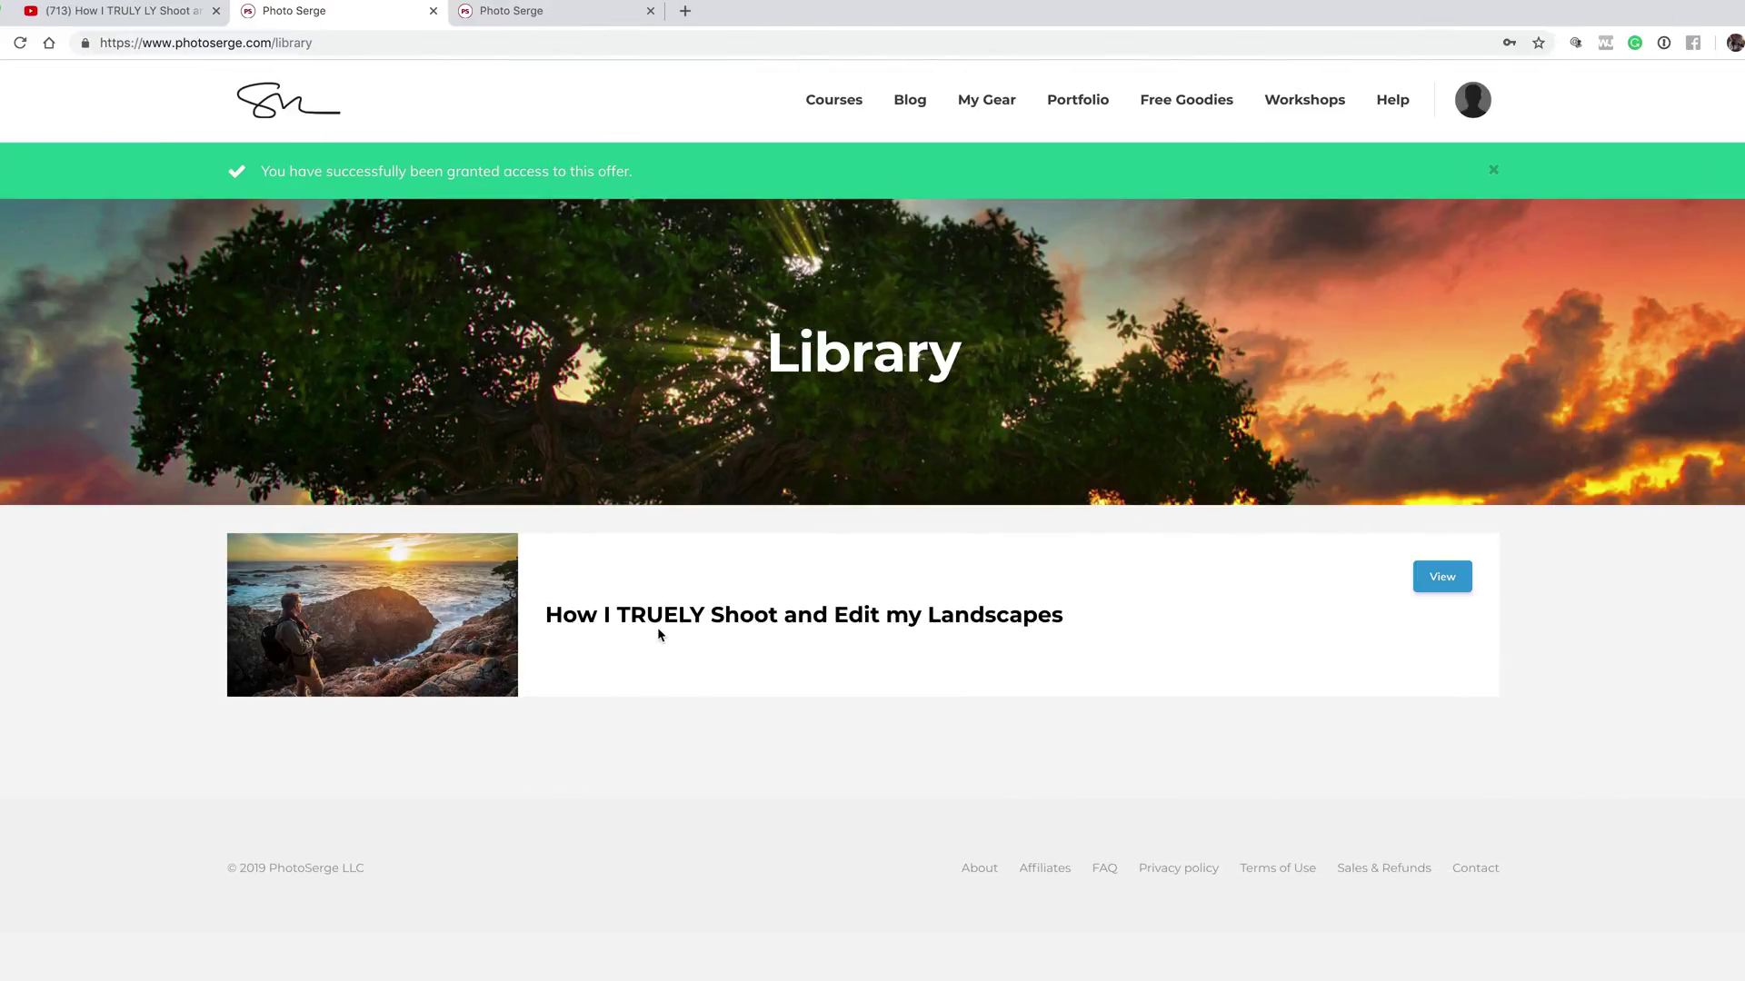
left_click(1443, 580)
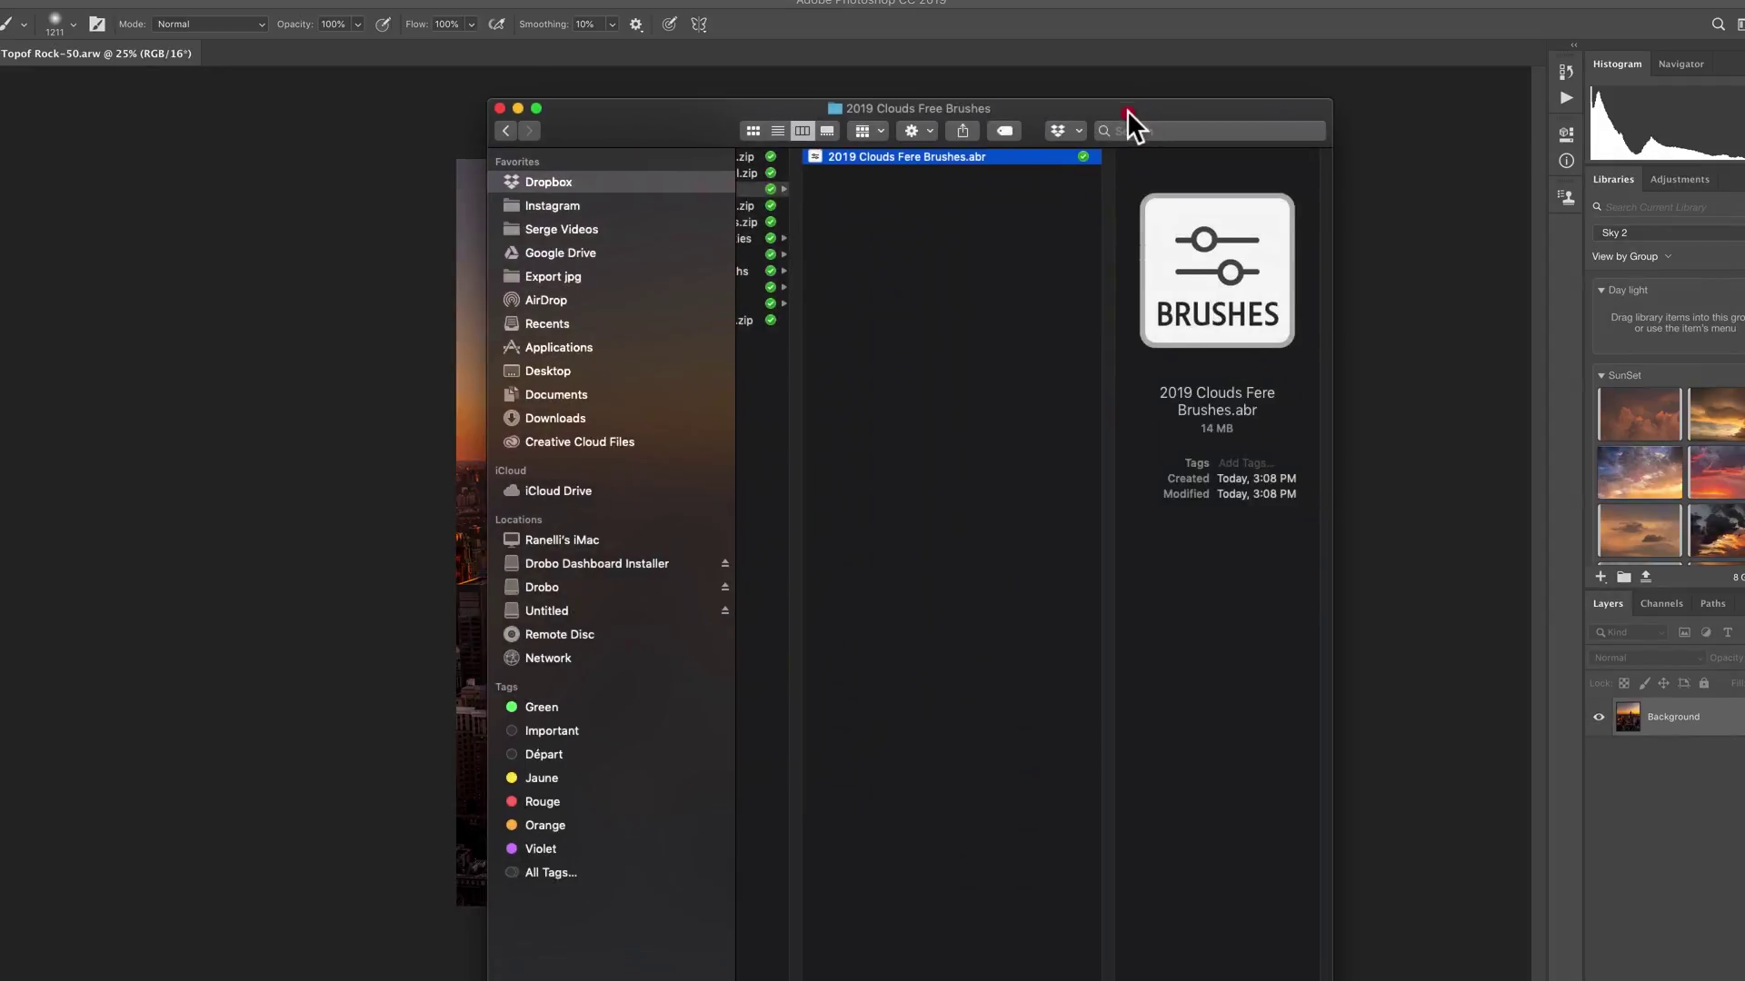
Step: Load the 2019 Clouds Fere Brushes.abr file from its Finder folder into Photoshop
left_click_drag(1129, 117, 975, 156)
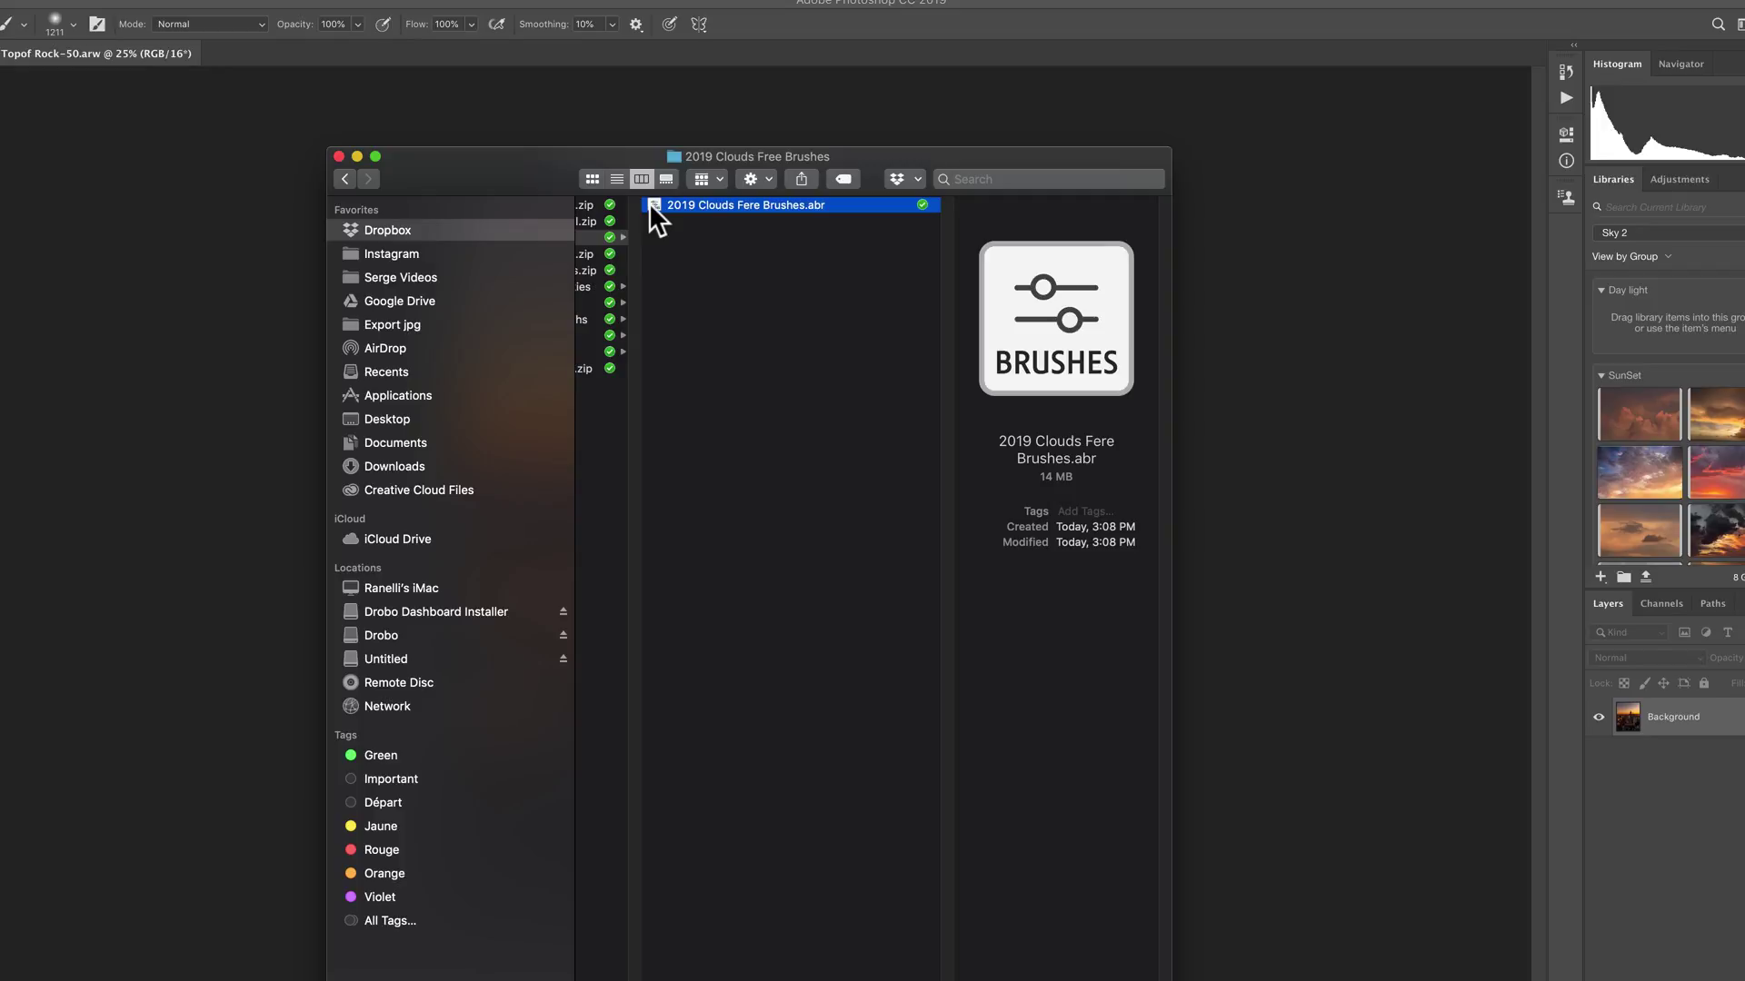
left_click_drag(489, 160, 1221, 240)
left_click(1163, 422)
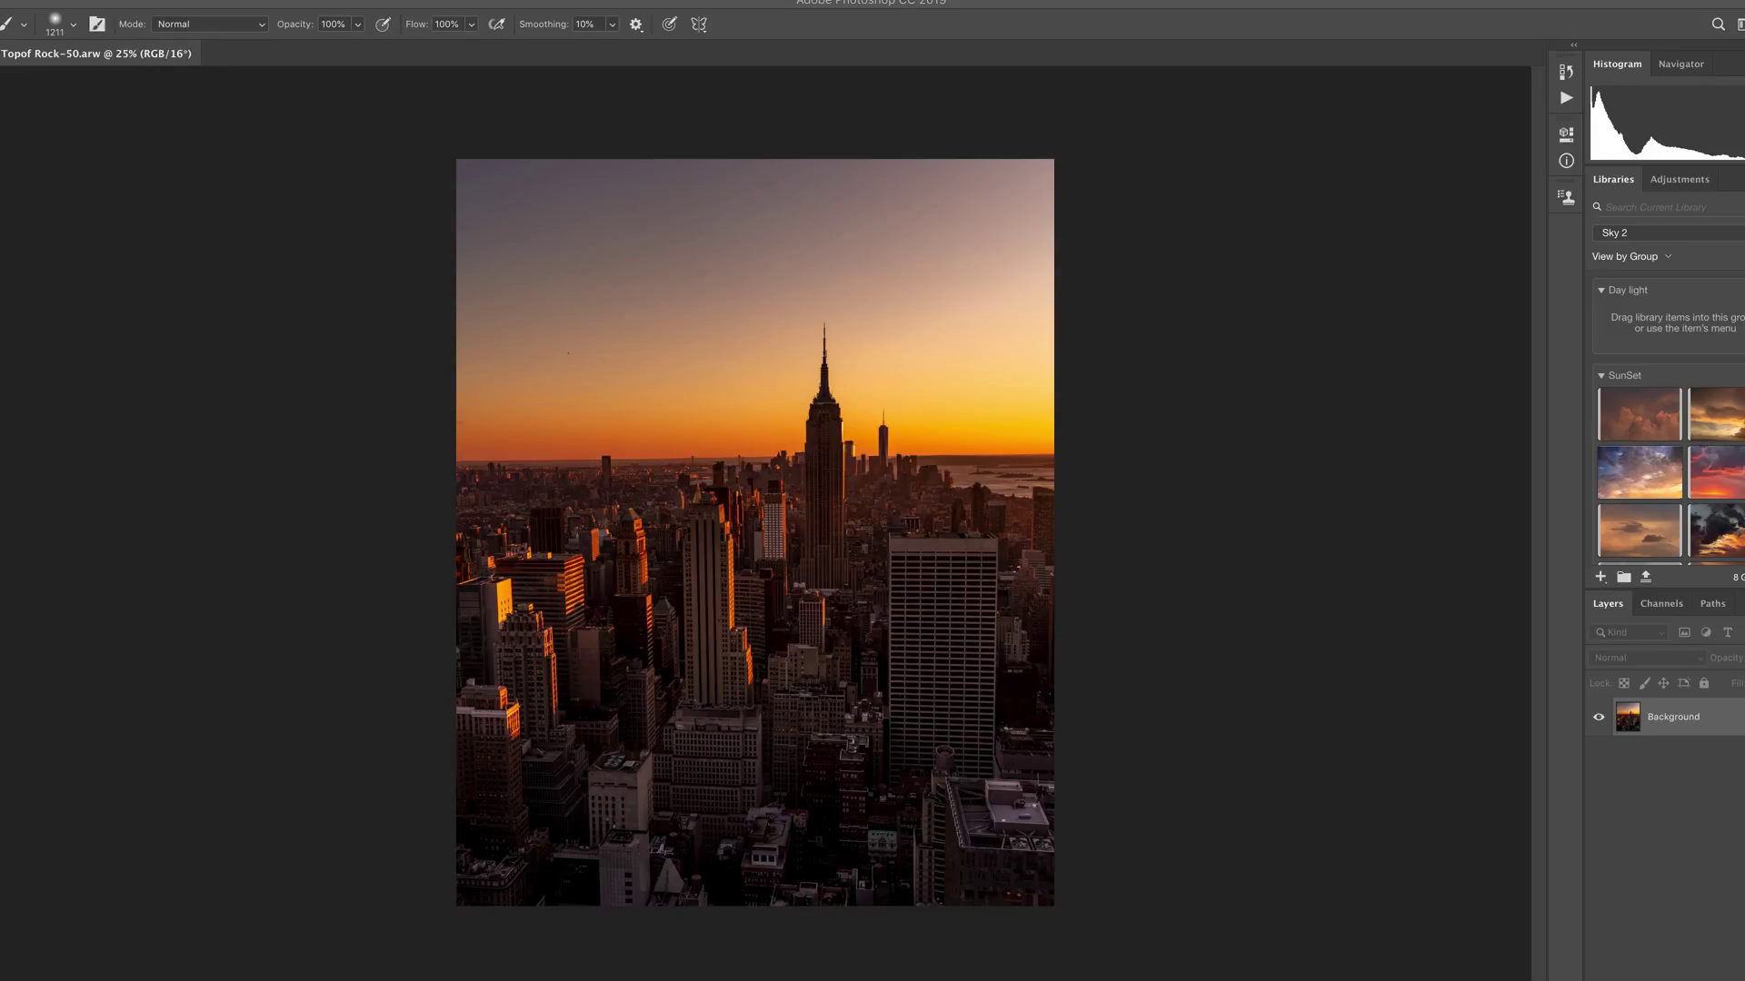
Step: Add a new layer named Clouds and set the foreground colour to dfce9a sampled from the sunset sky
left_click(1707, 963)
double_click(1666, 717)
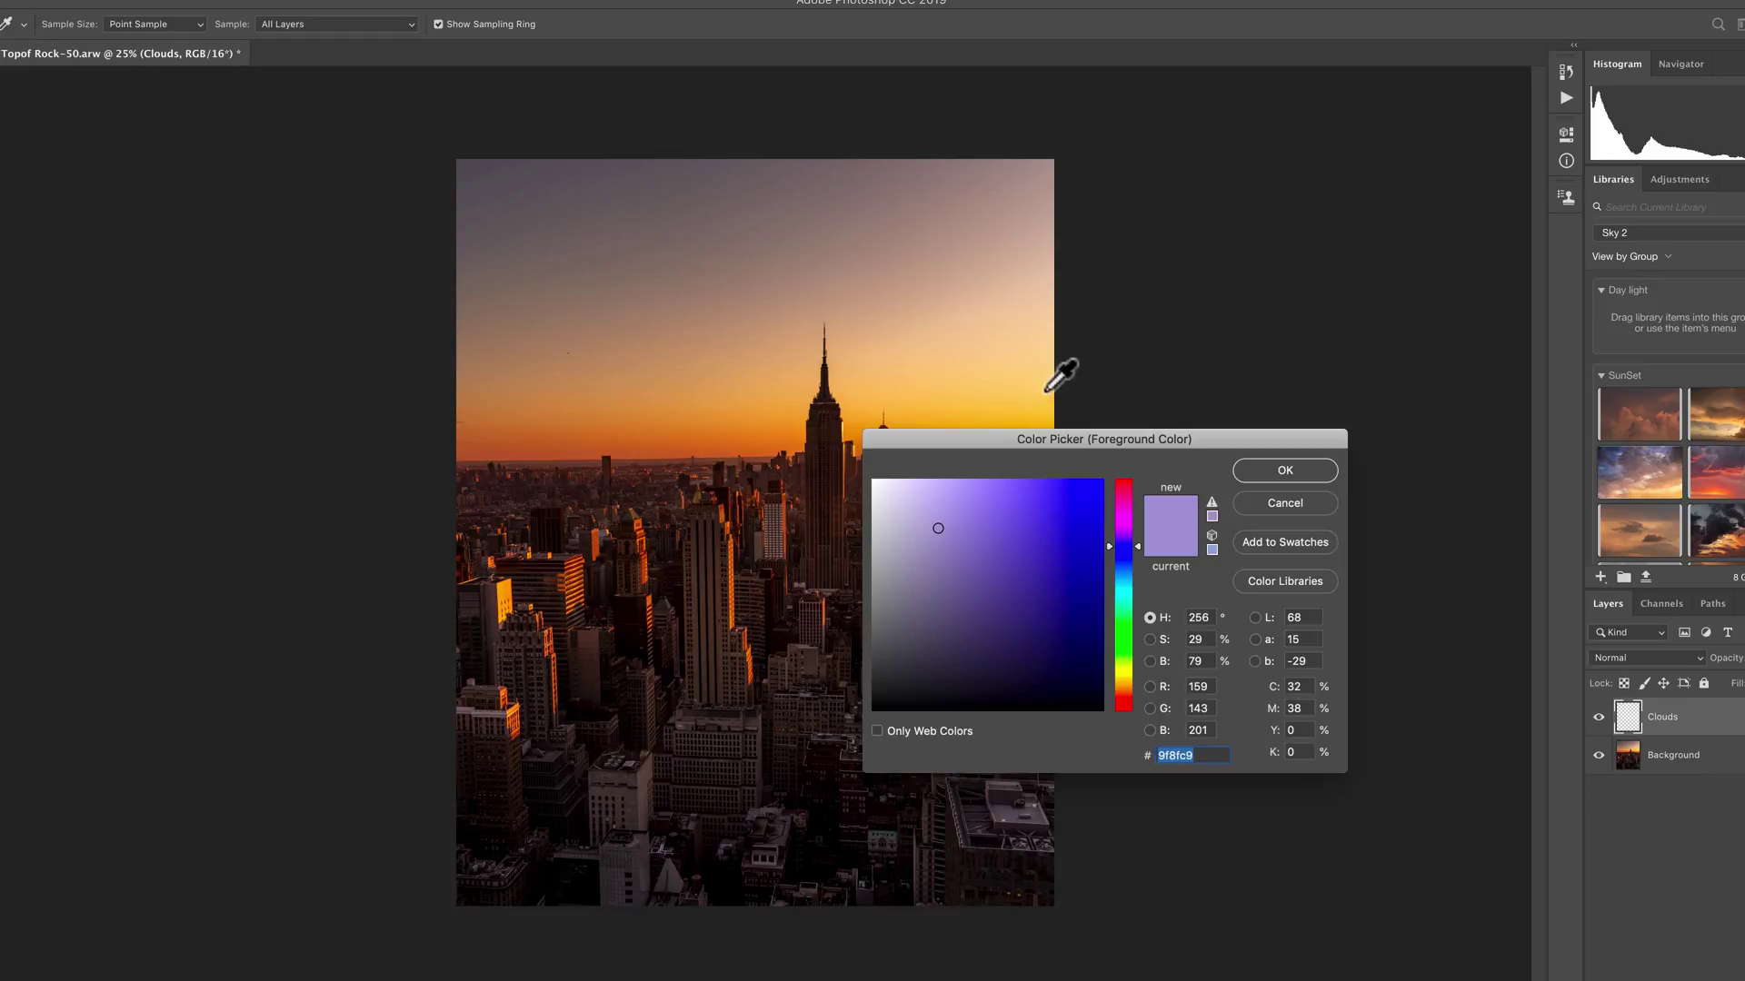
left_click(1041, 332)
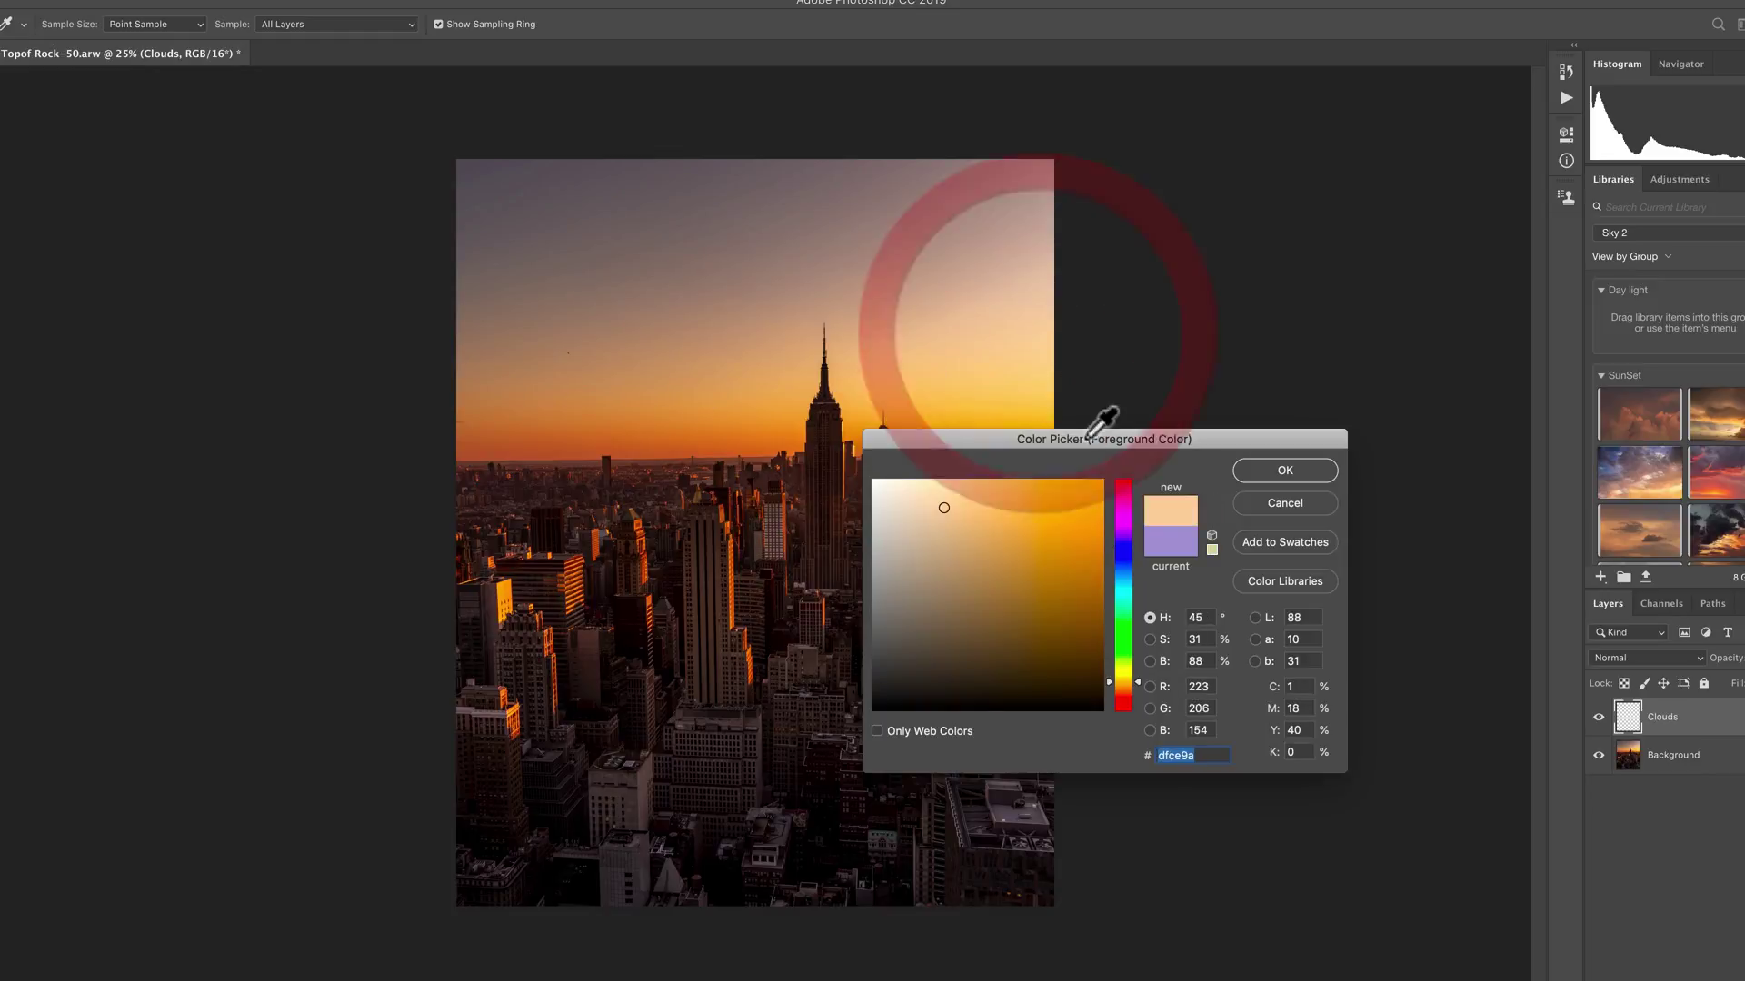
left_click(1326, 472)
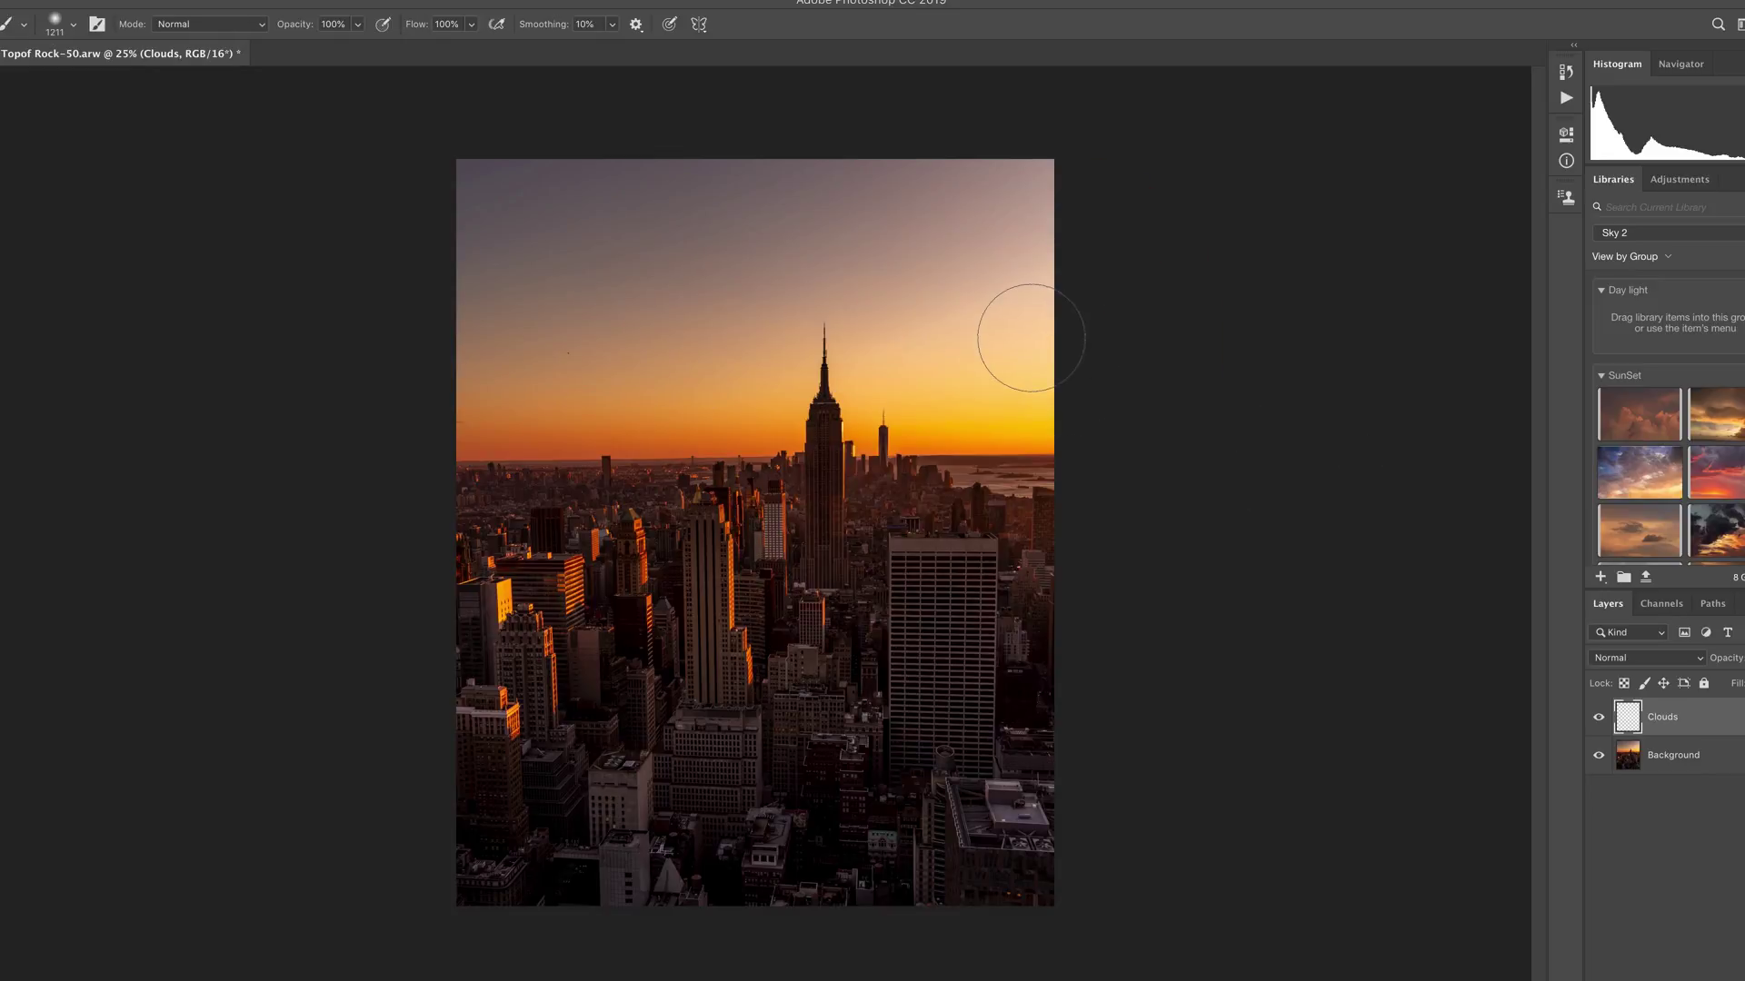
left_click(74, 25)
Step: Scroll the brush presets to the Free Clouds 2019 set and enlarge the stroke previews
left_click_drag(349, 222, 364, 556)
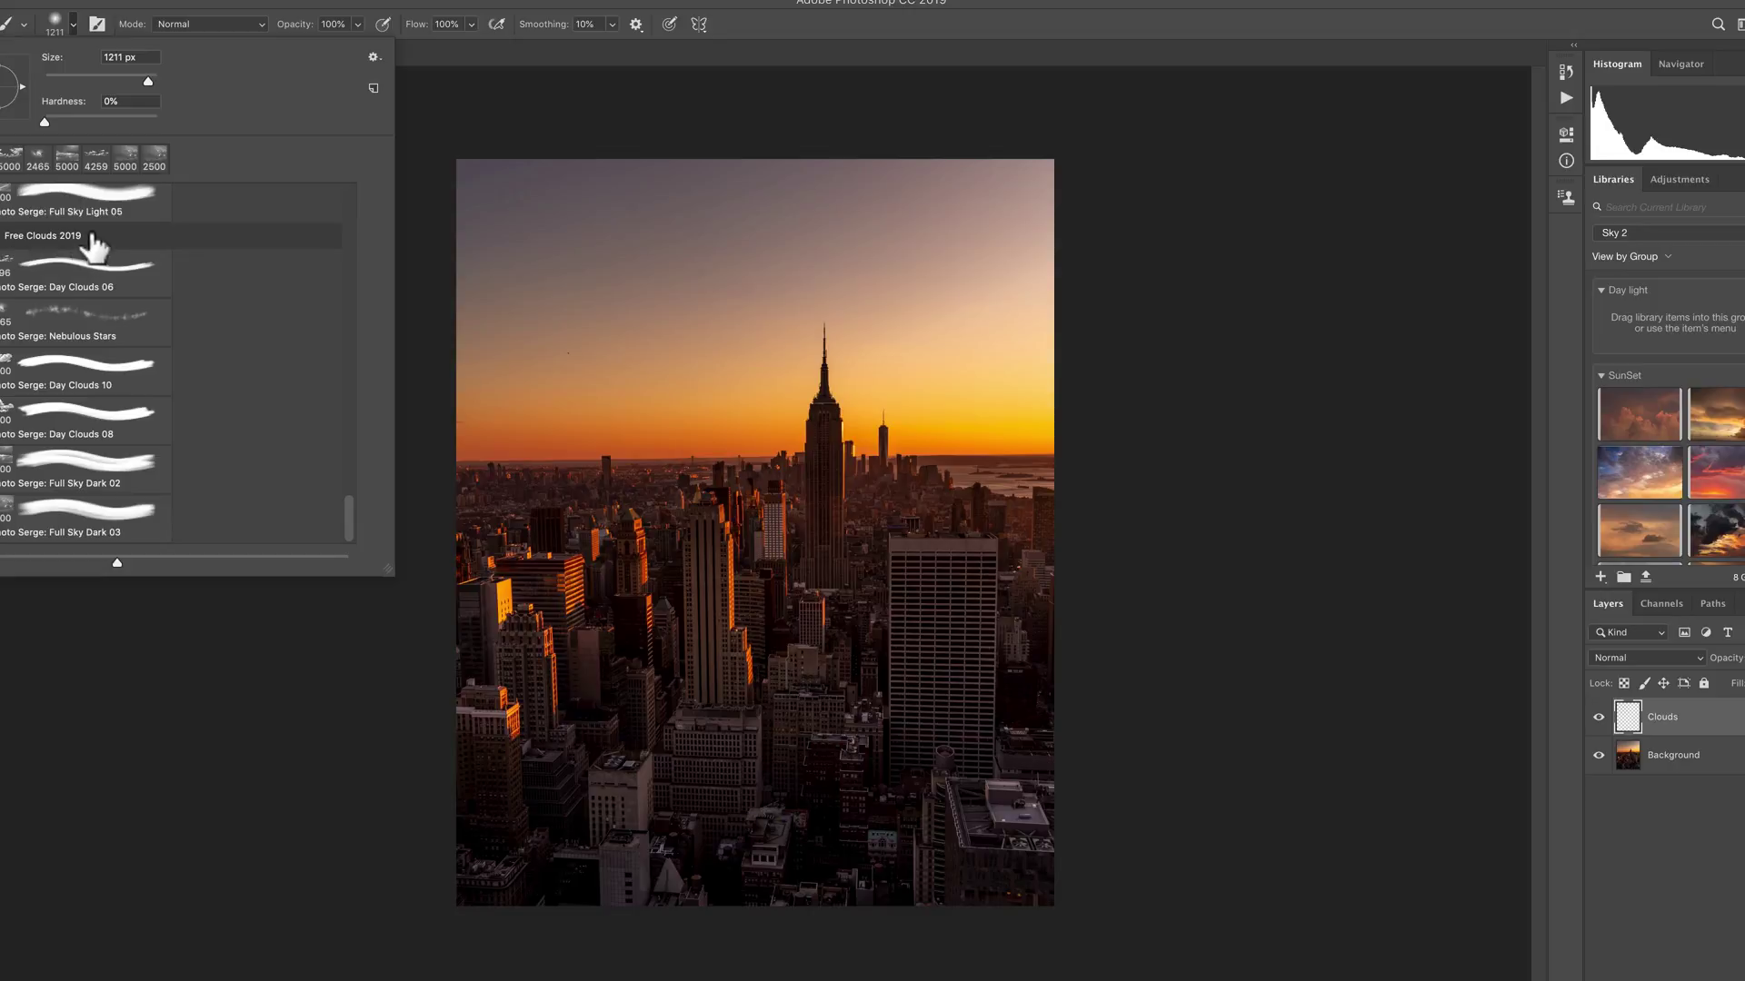
left_click(373, 57)
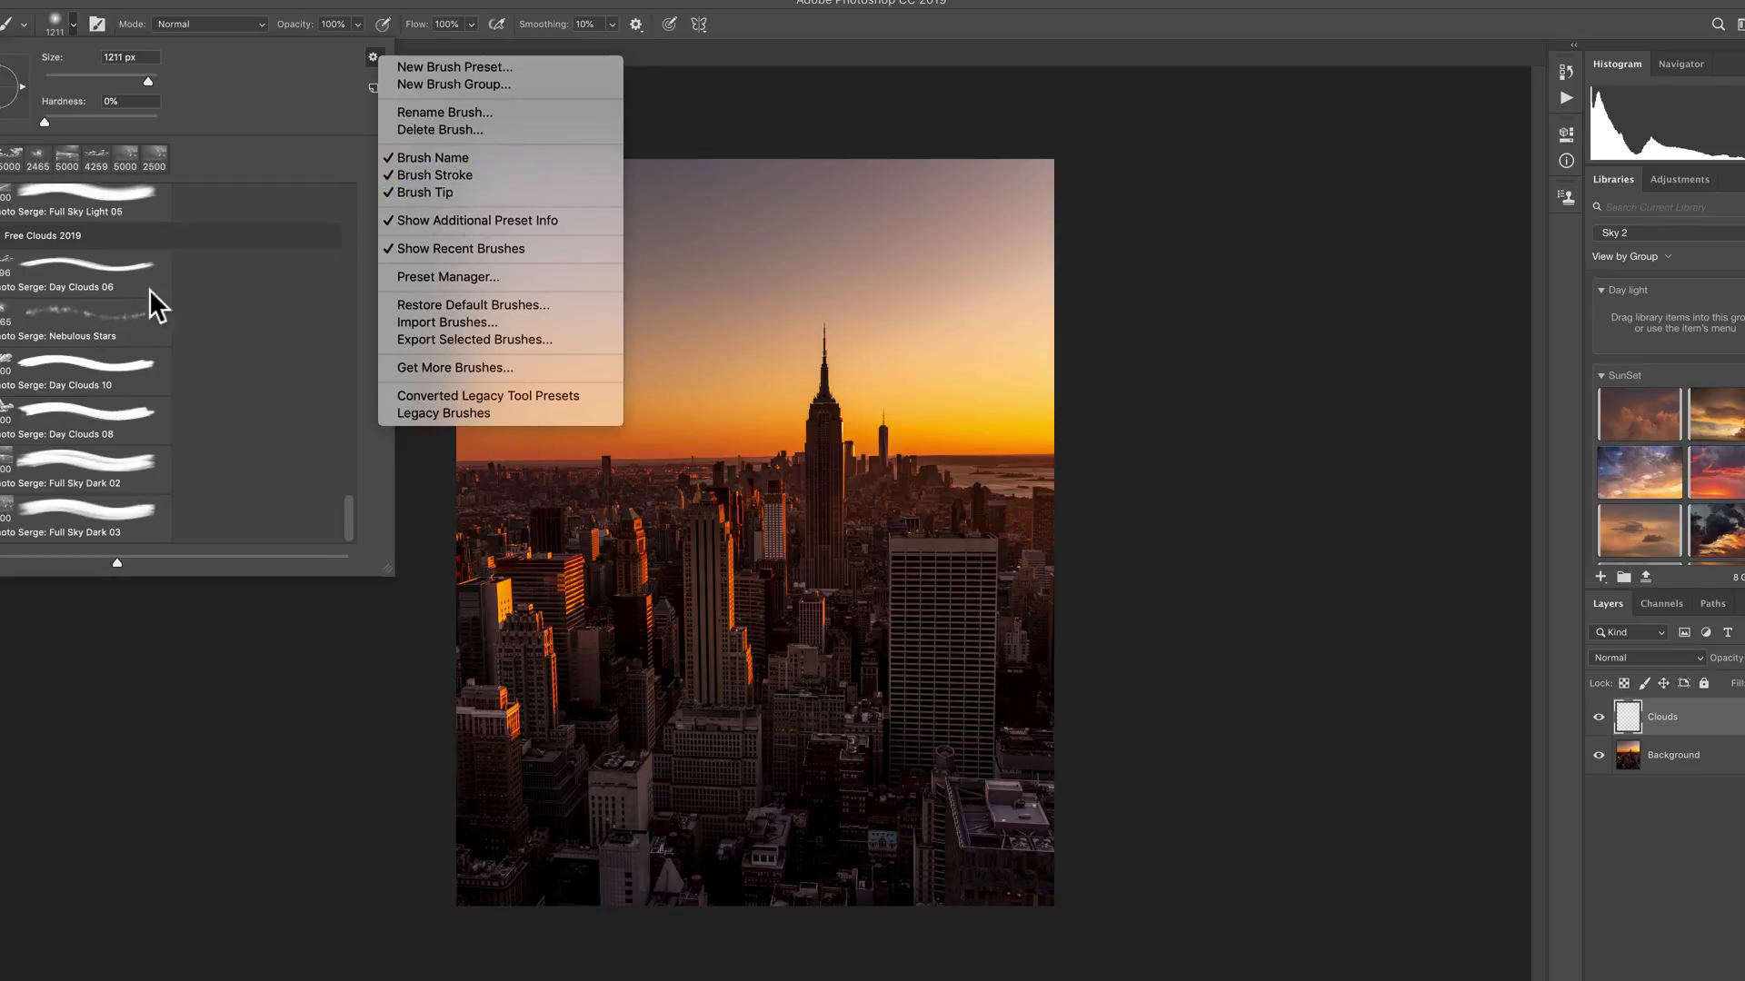
left_click(235, 238)
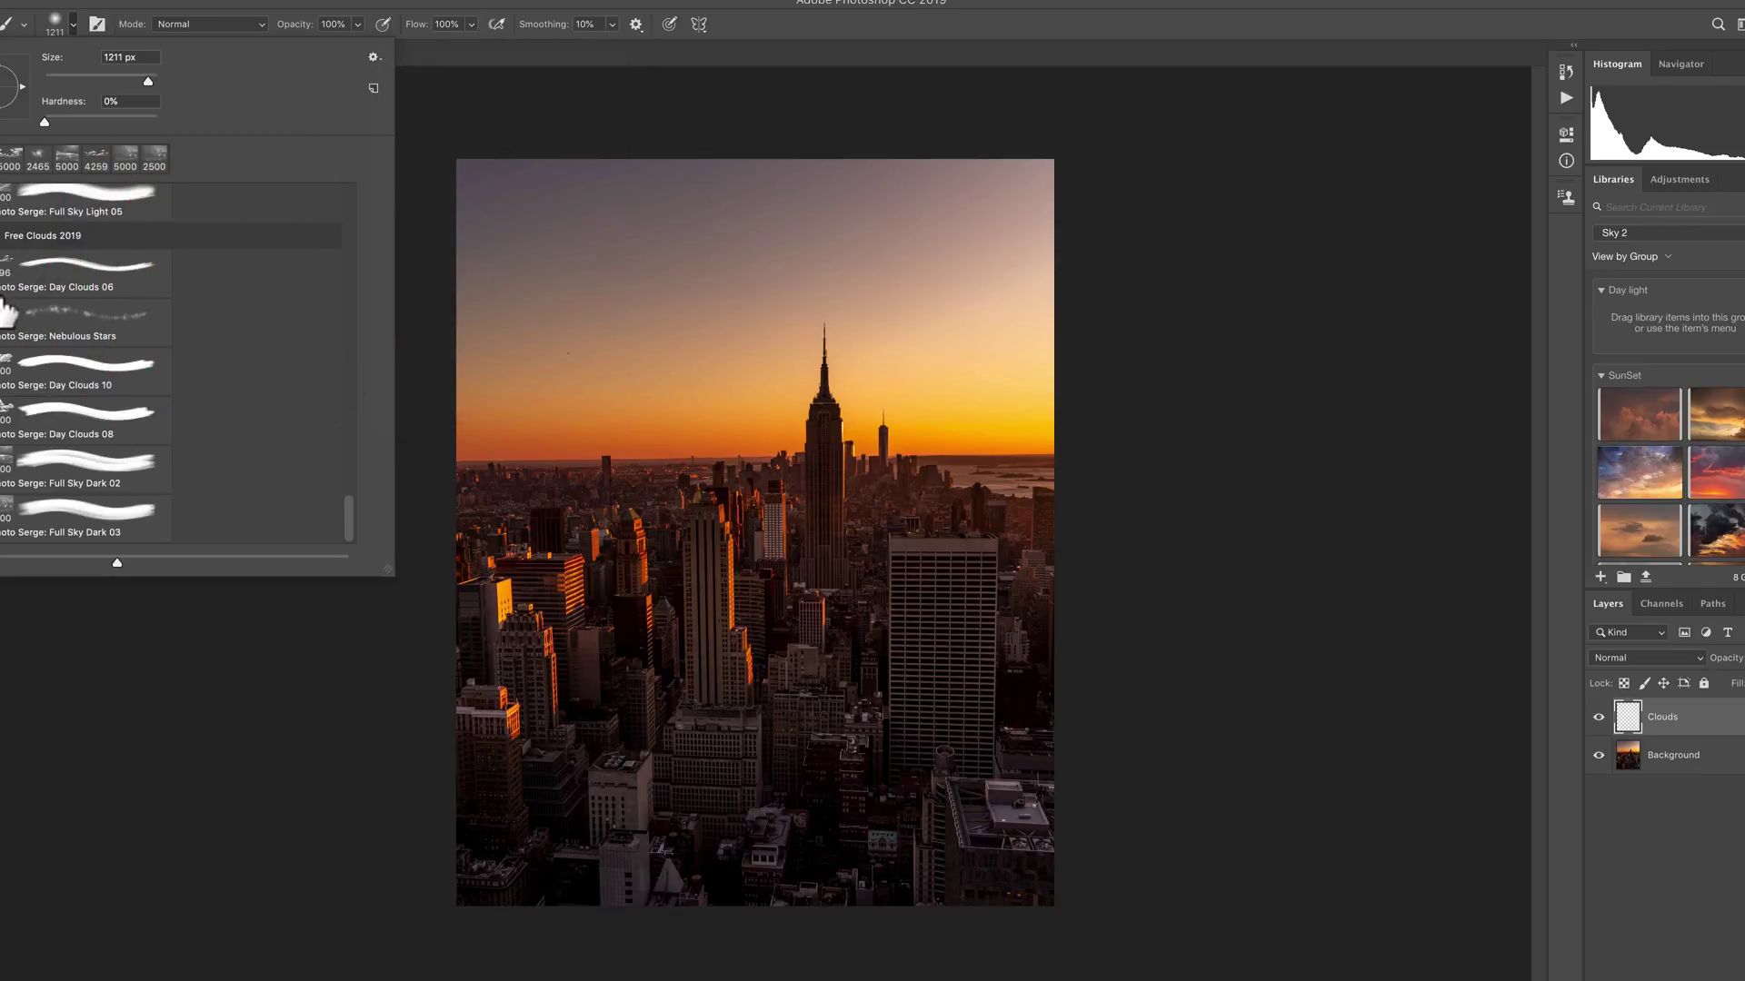
left_click_drag(118, 562, 369, 566)
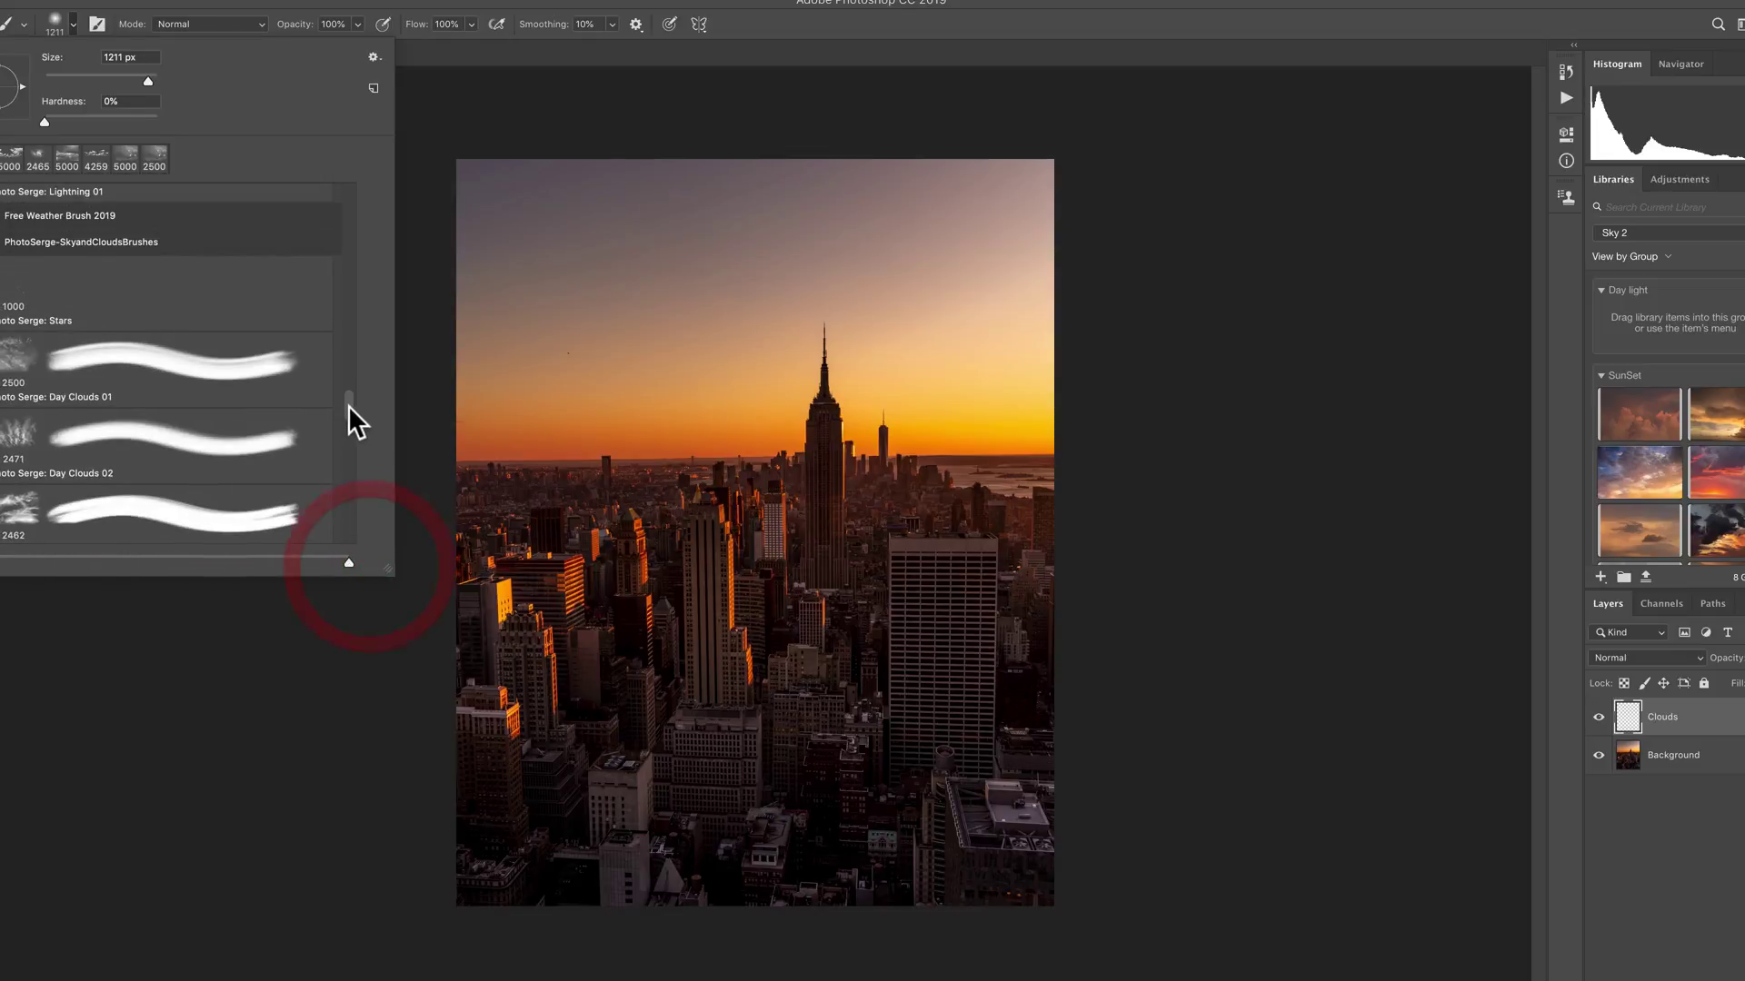
scroll(351, 421, "up", 3)
left_click_drag(351, 500, 349, 501)
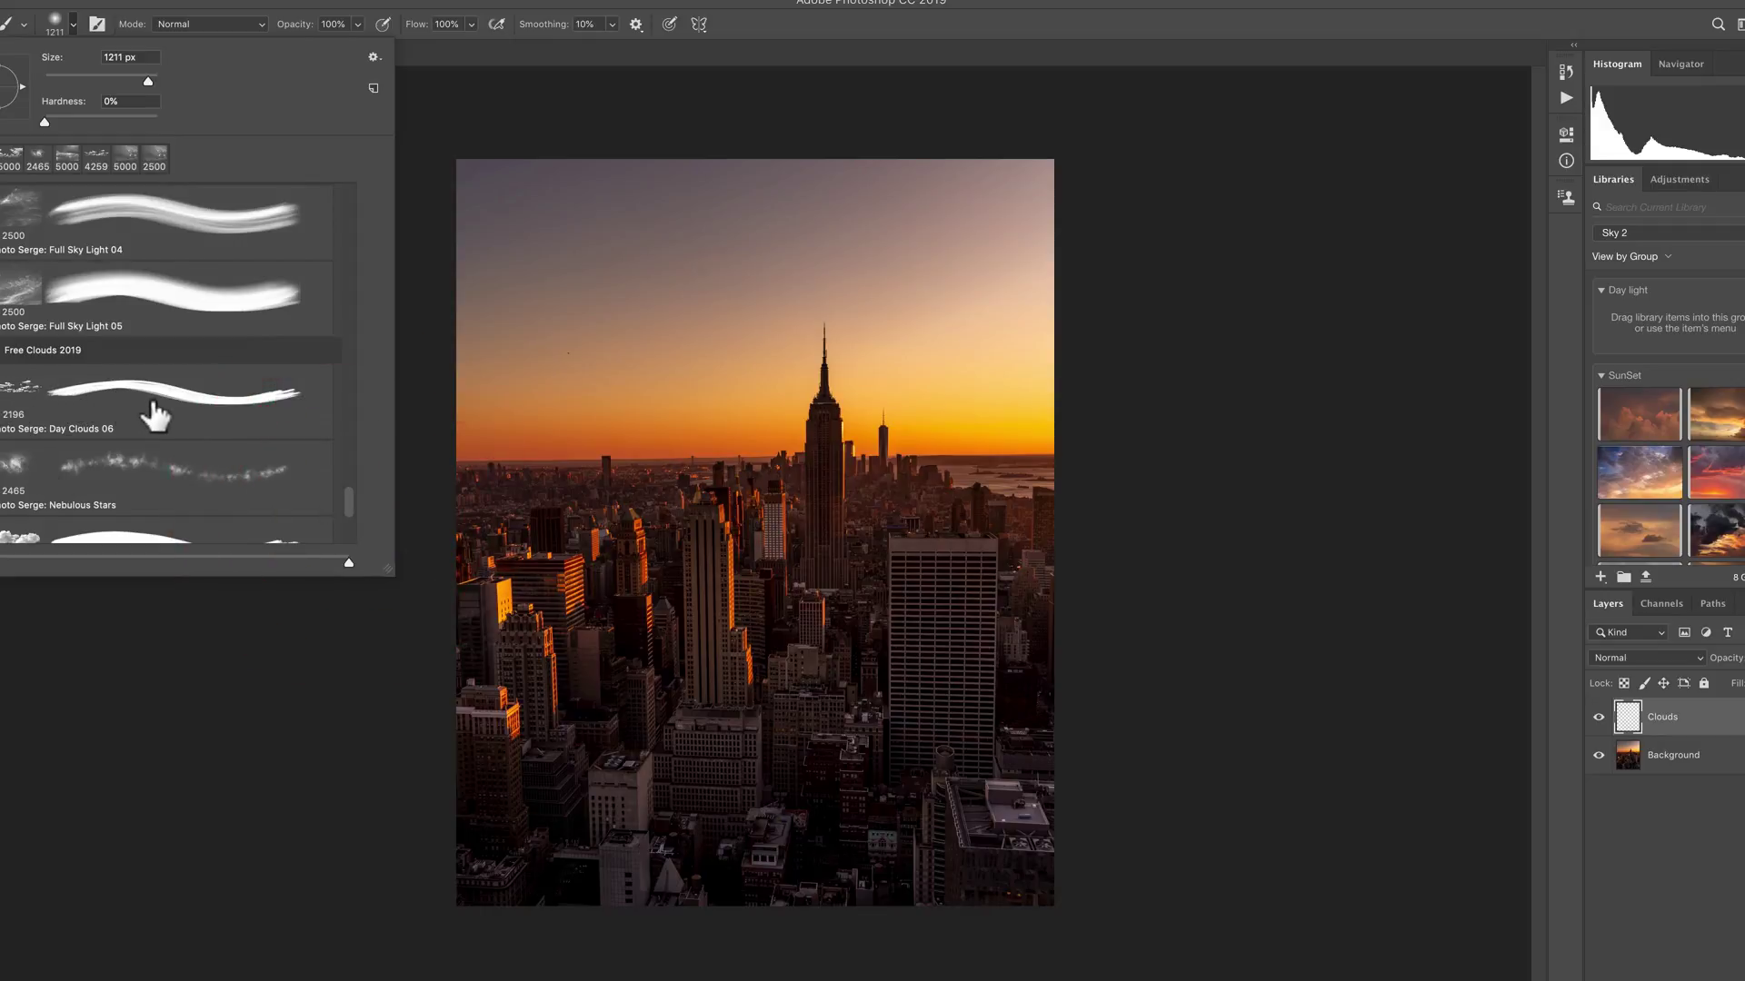
left_click_drag(346, 505, 351, 531)
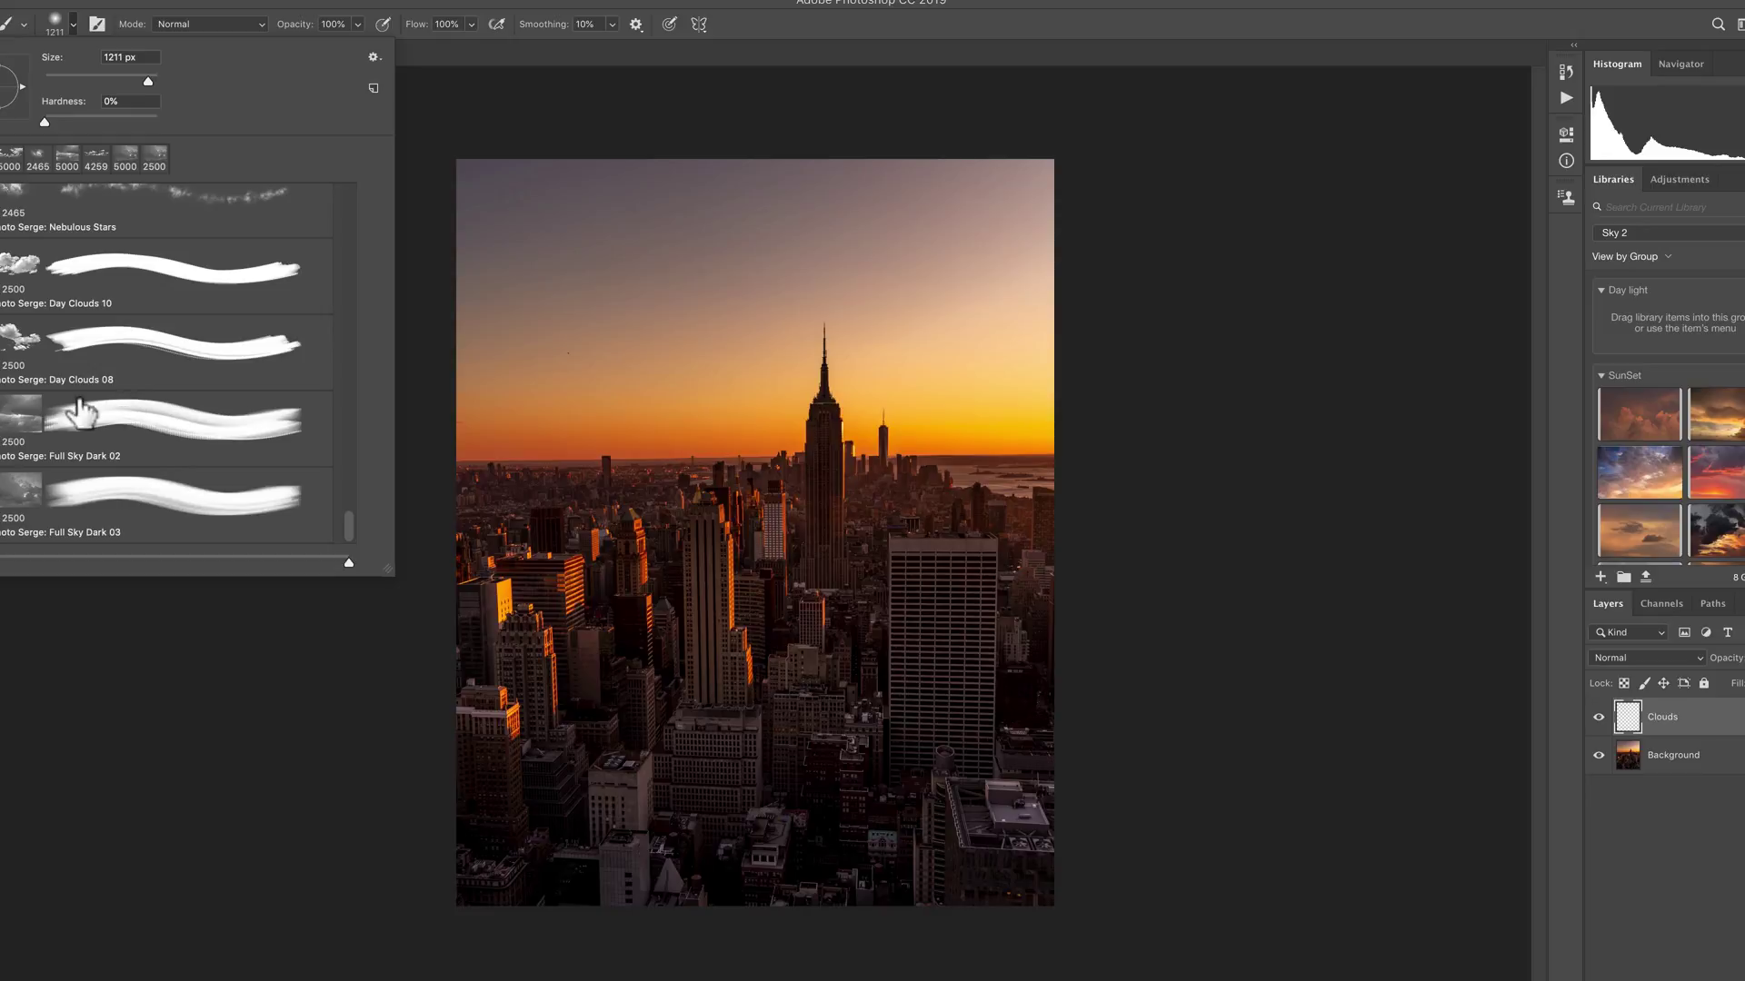
Step: Choose the Photo Serge: Full Sky Dark 02 brush at 2500 px
left_click(14, 426)
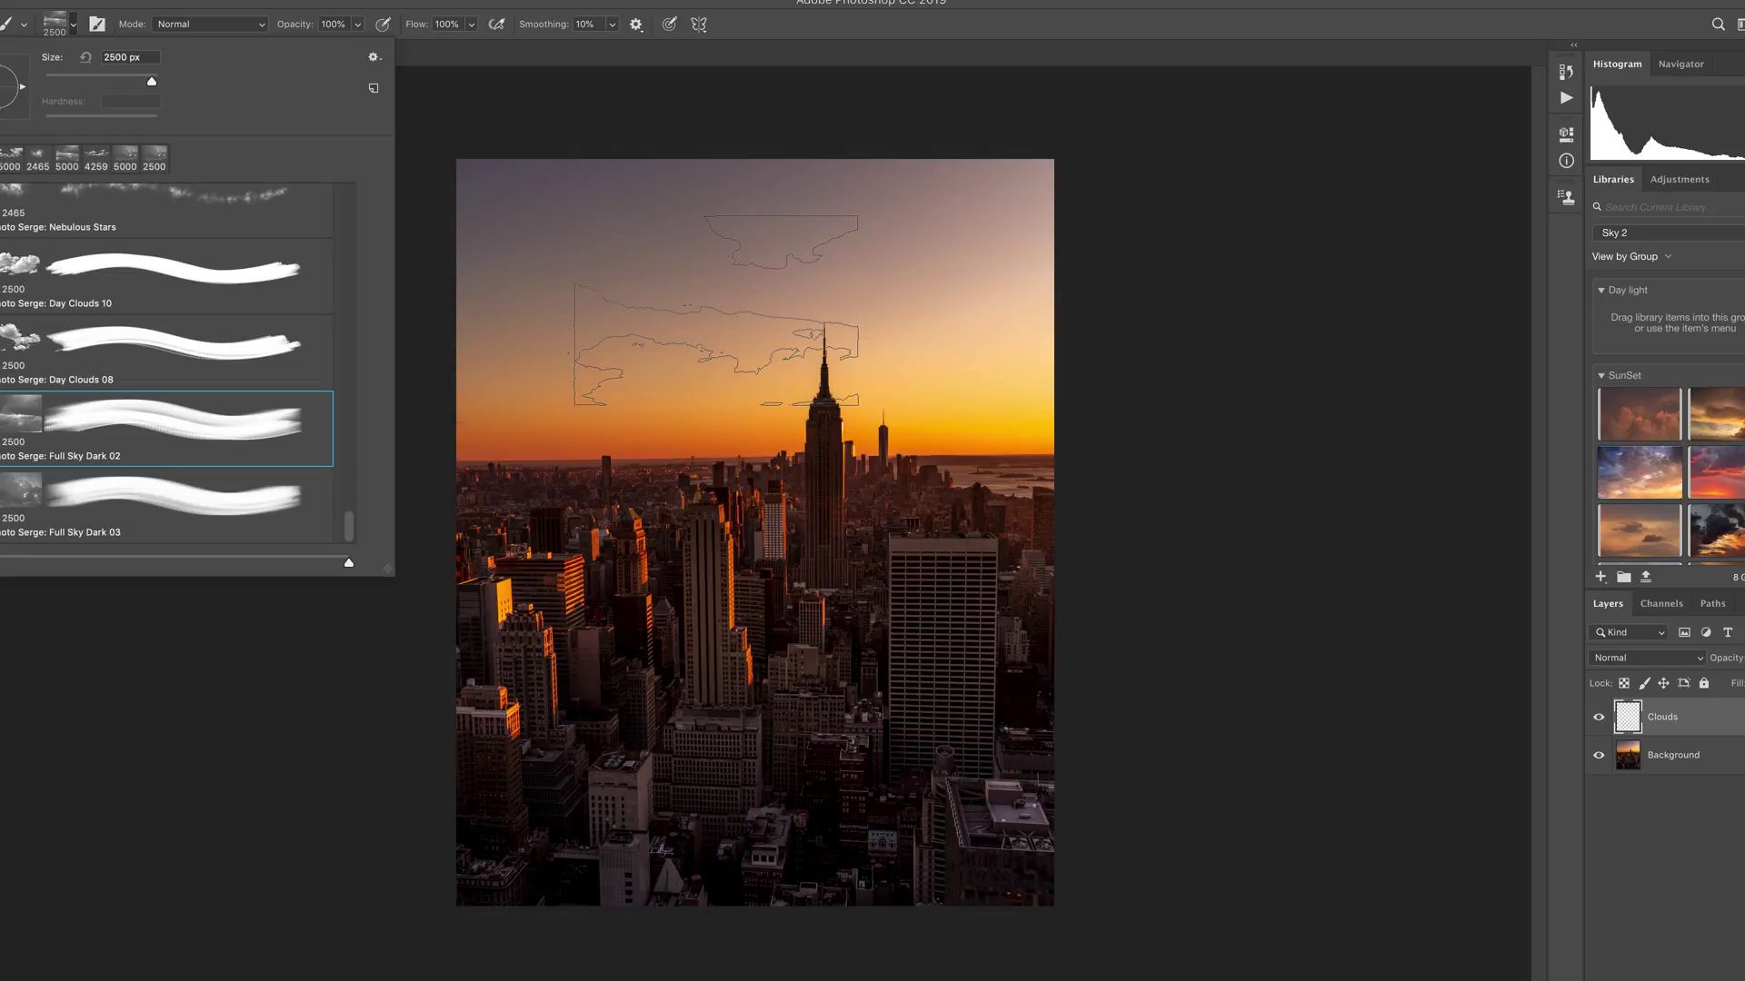
Step: Enlarge the Full Sky Dark 02 brush to 5000 px, stamp one cloud over the sky, and select the Clouds layer
left_click(727, 310)
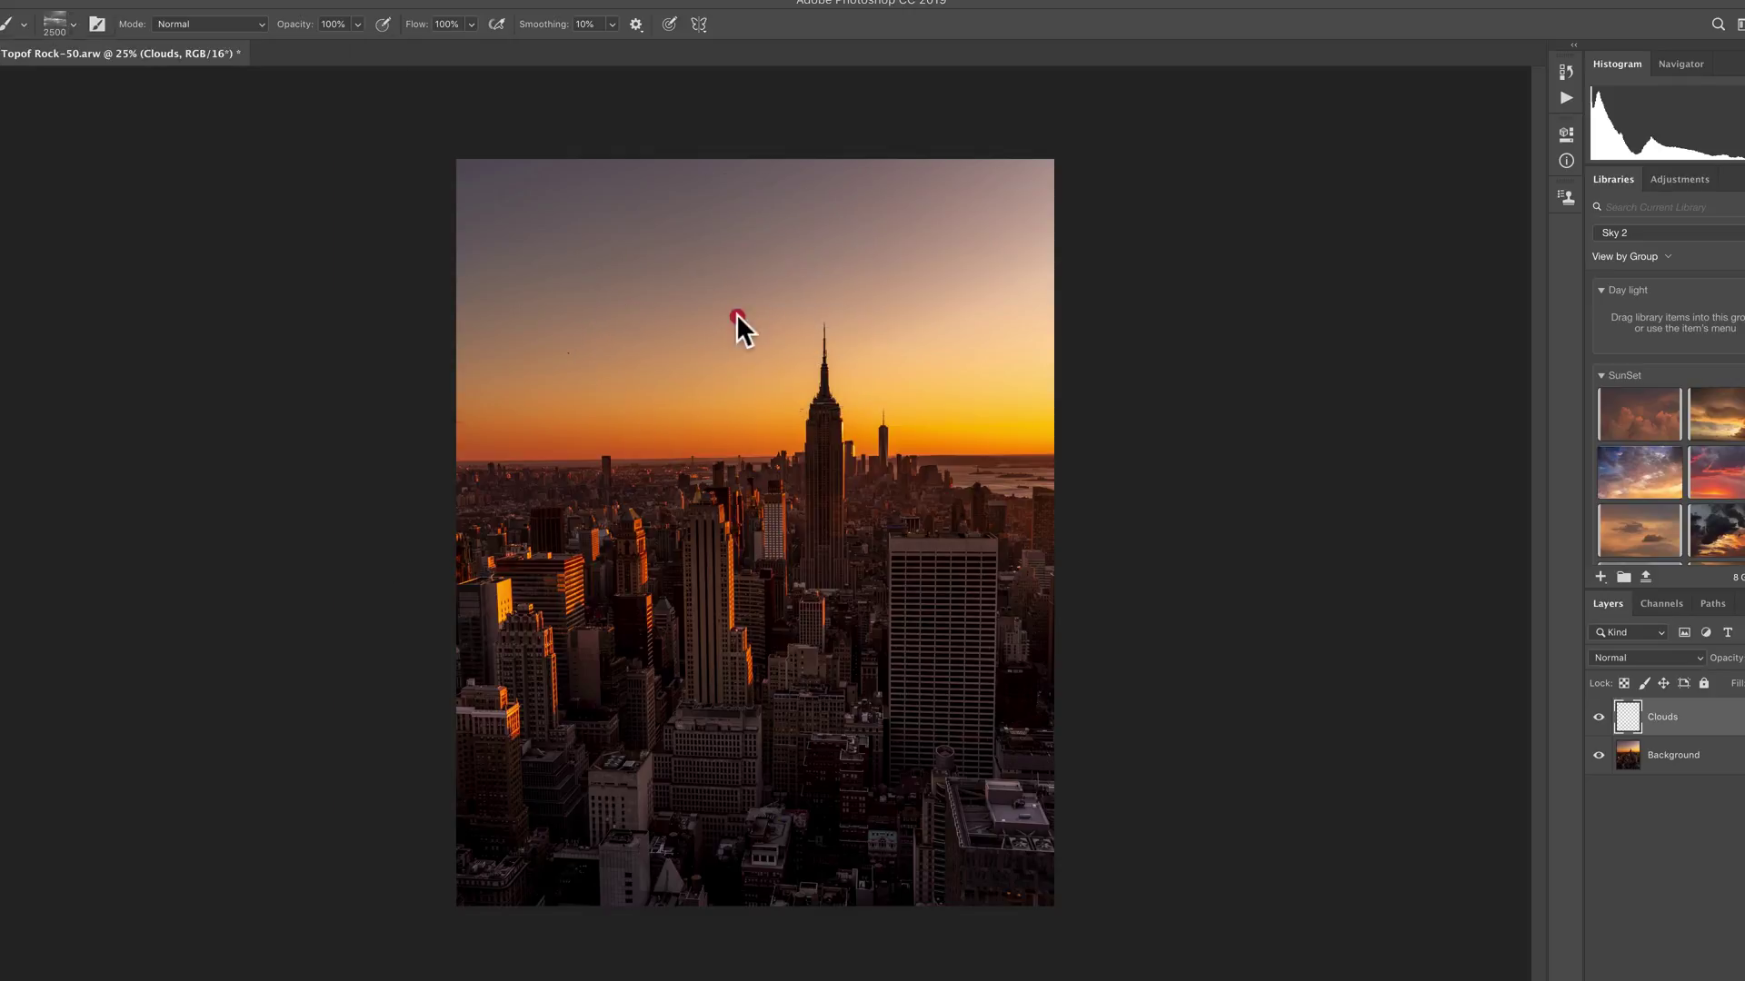
left_click_drag(736, 313, 1307, 294)
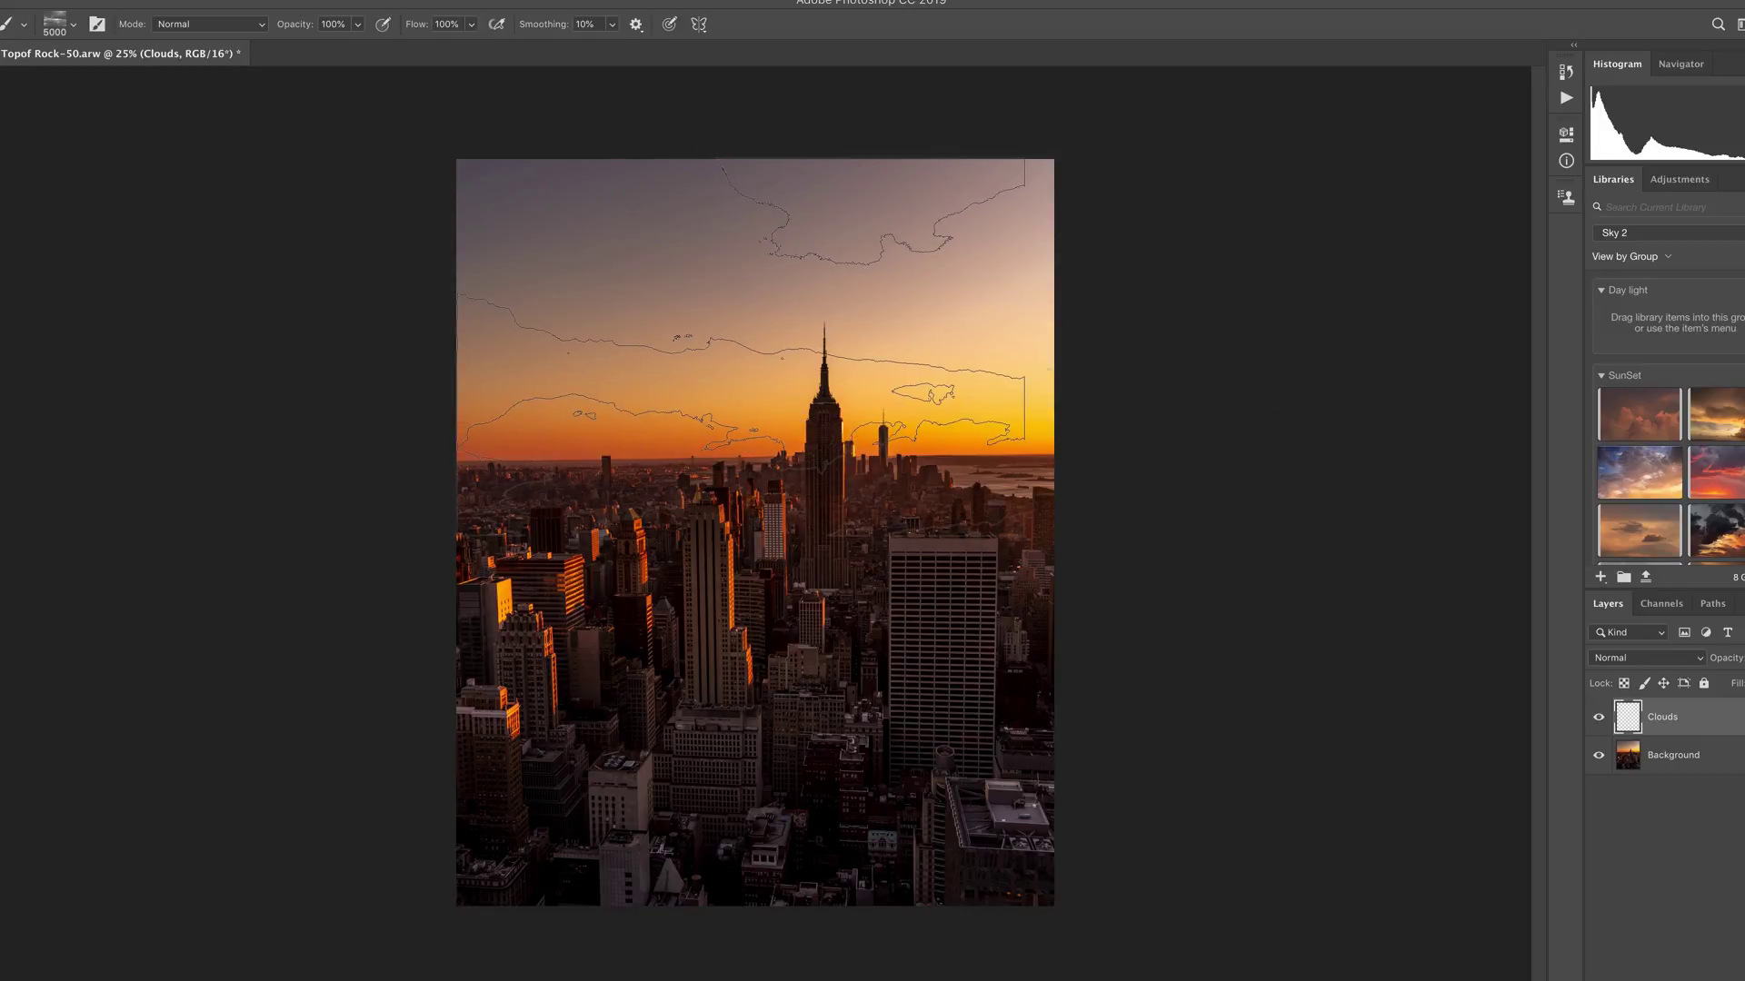
left_click(741, 347)
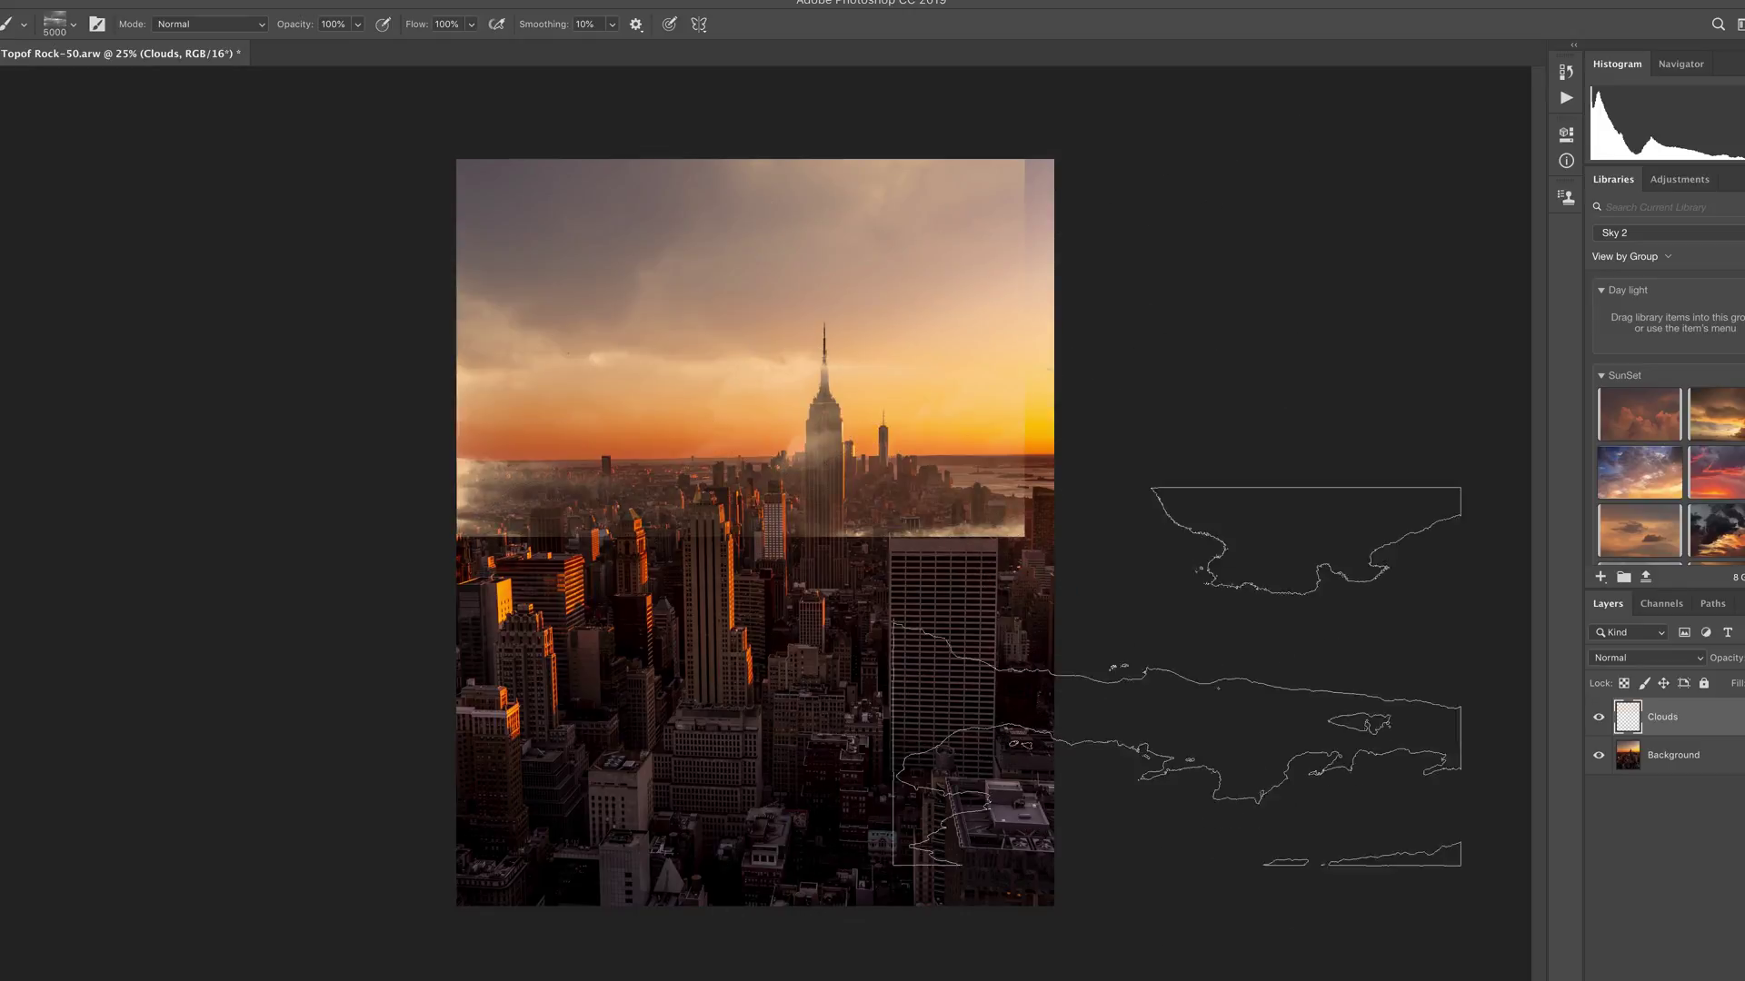
left_click(1626, 716)
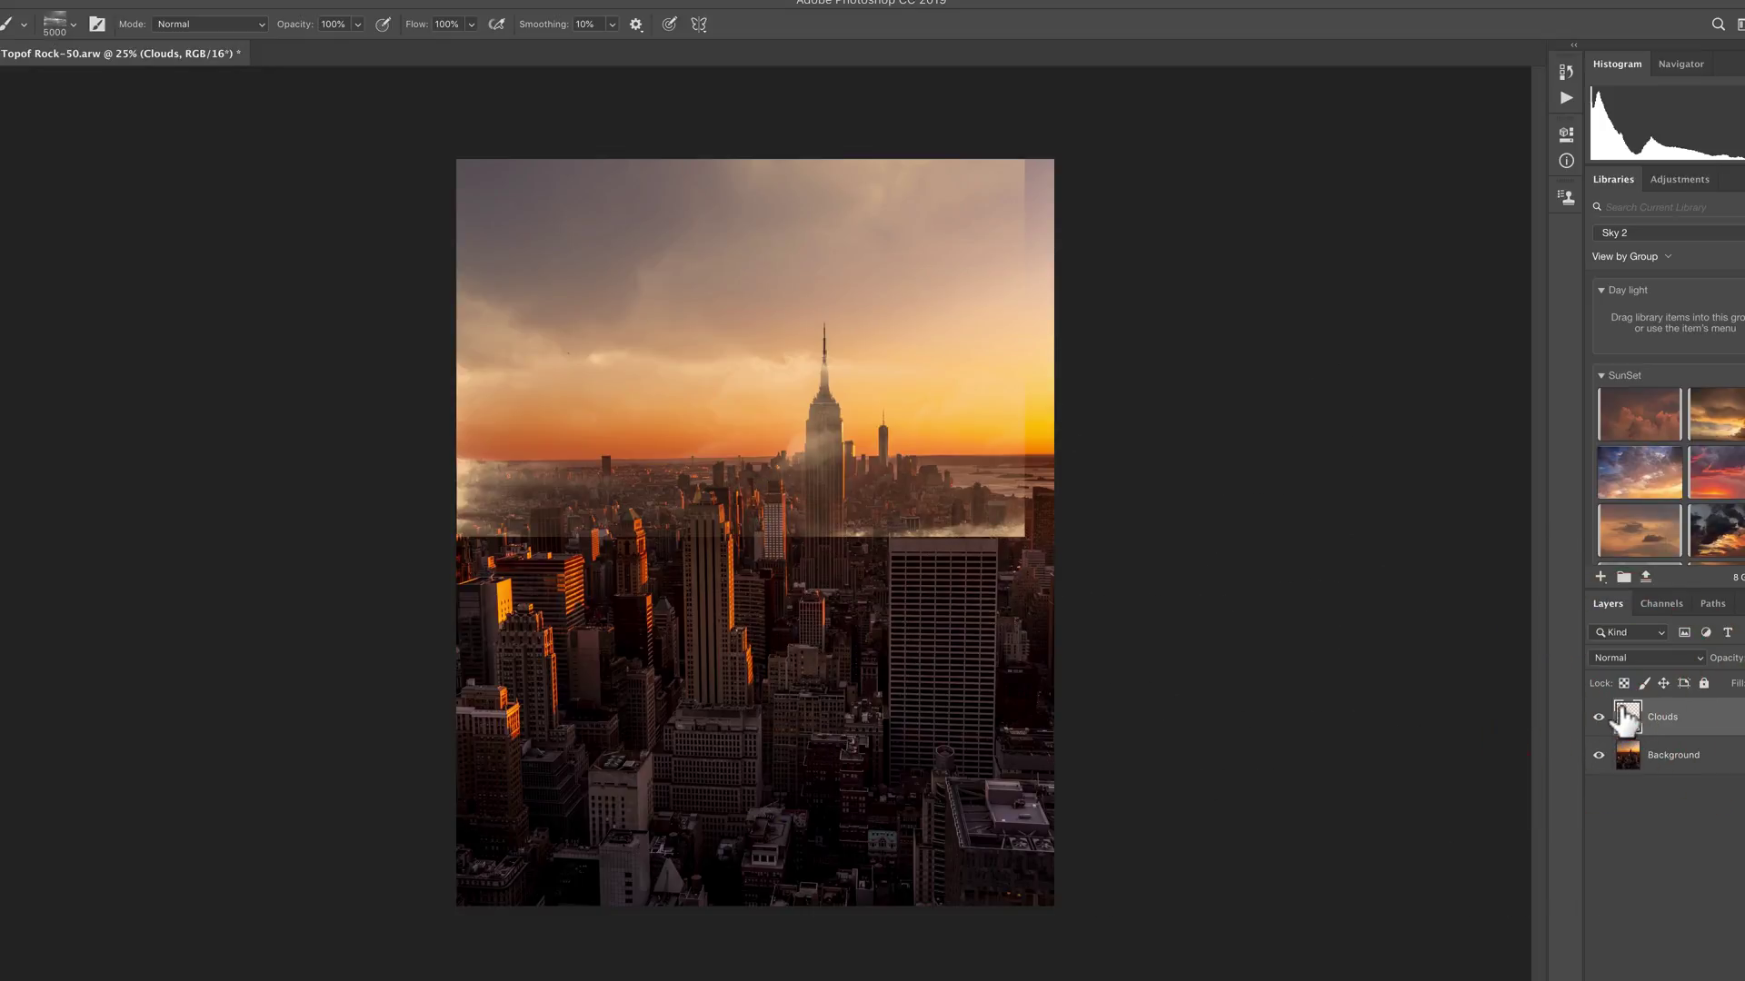
Step: Free-transform the cloud stamp, stretching it wider past the right edge and shorter from the bottom
left_click(147, 2)
left_click(237, 266)
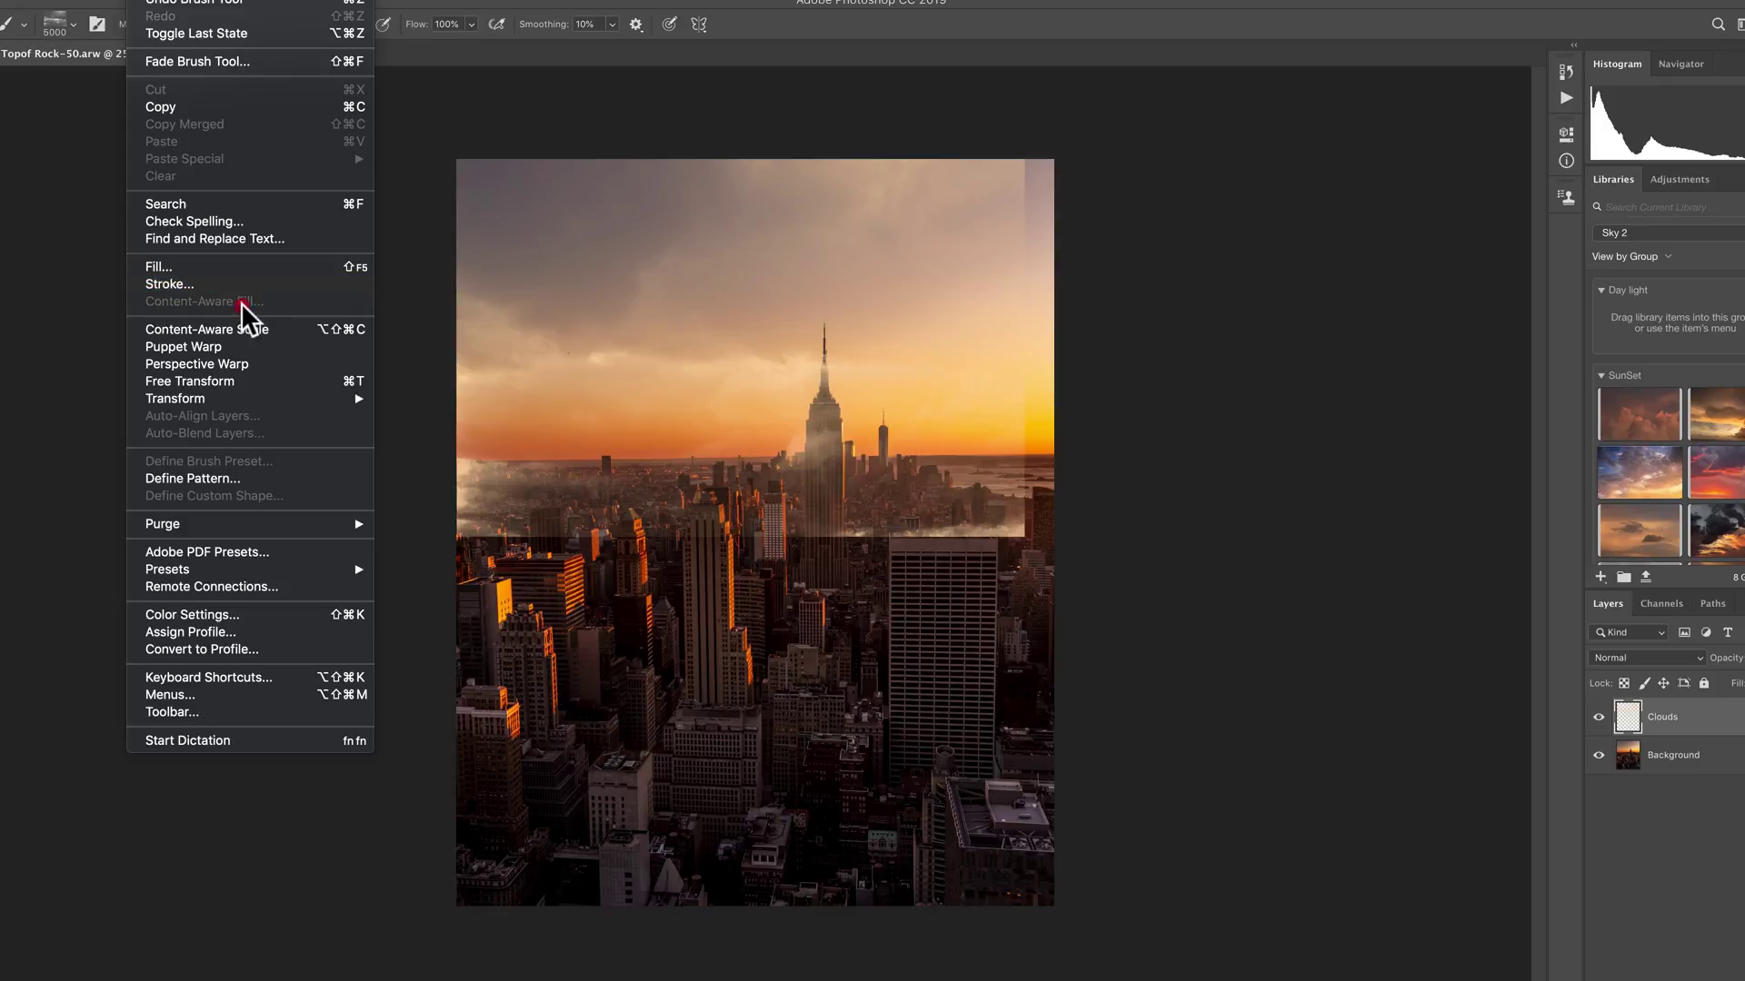
left_click(251, 381)
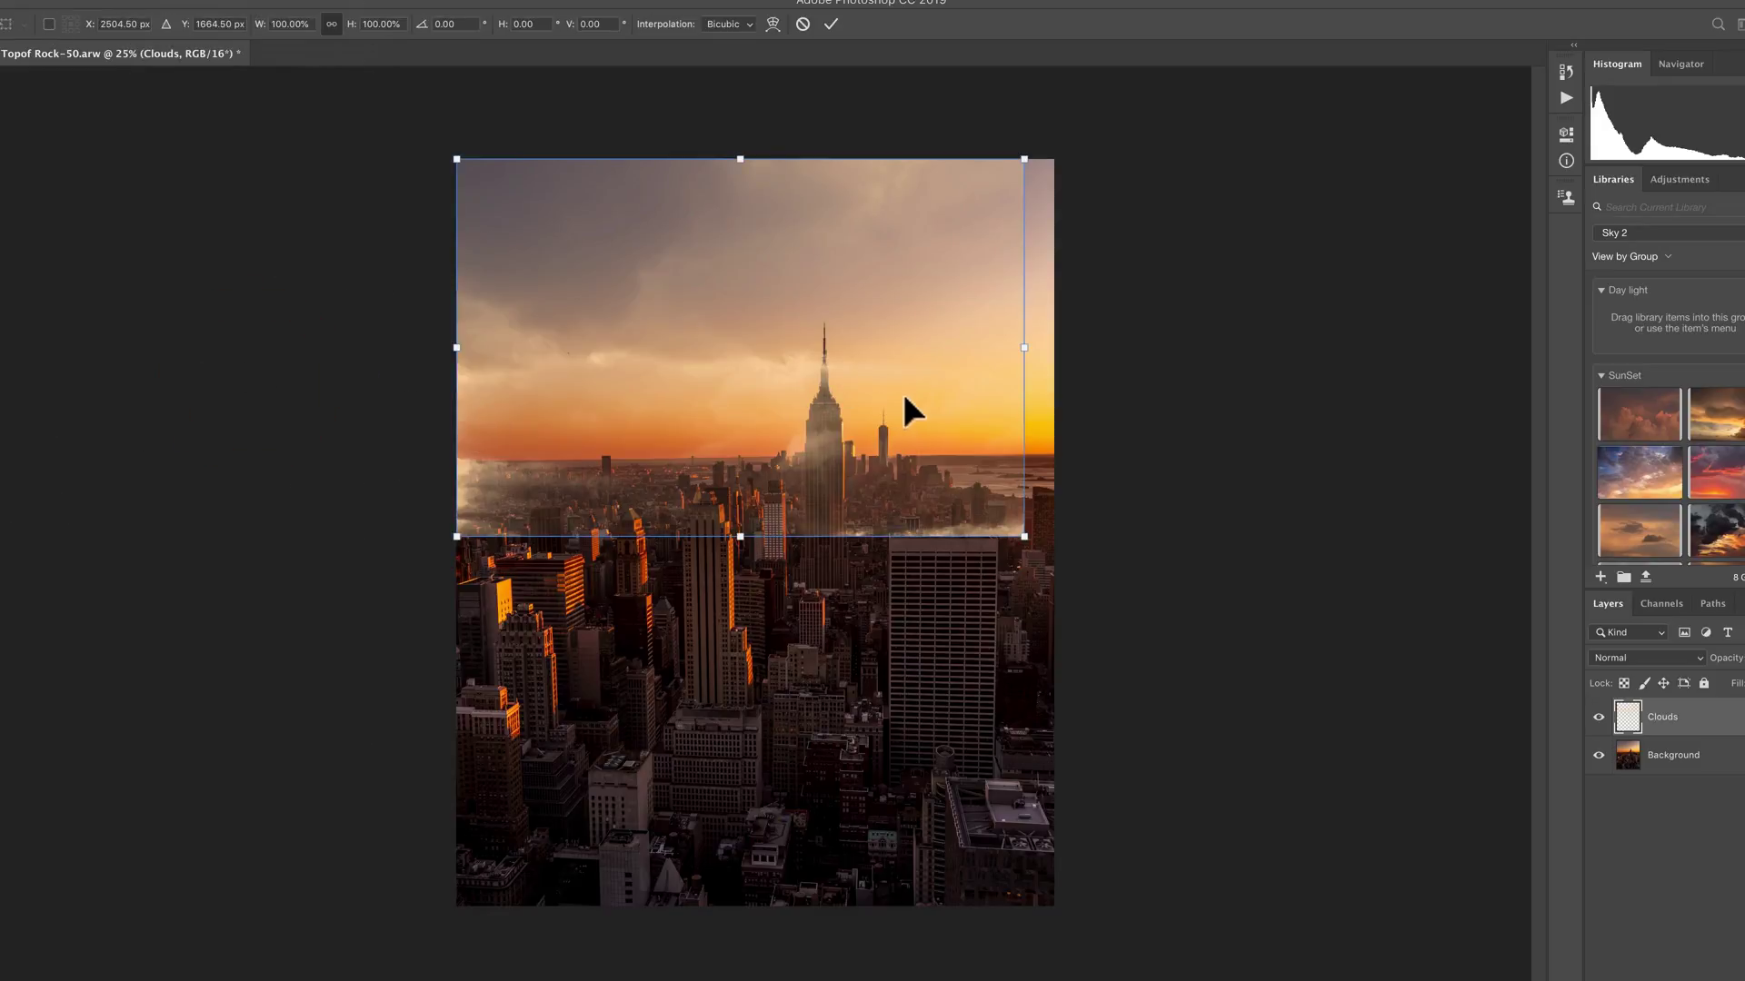
left_click_drag(1025, 350, 1091, 347)
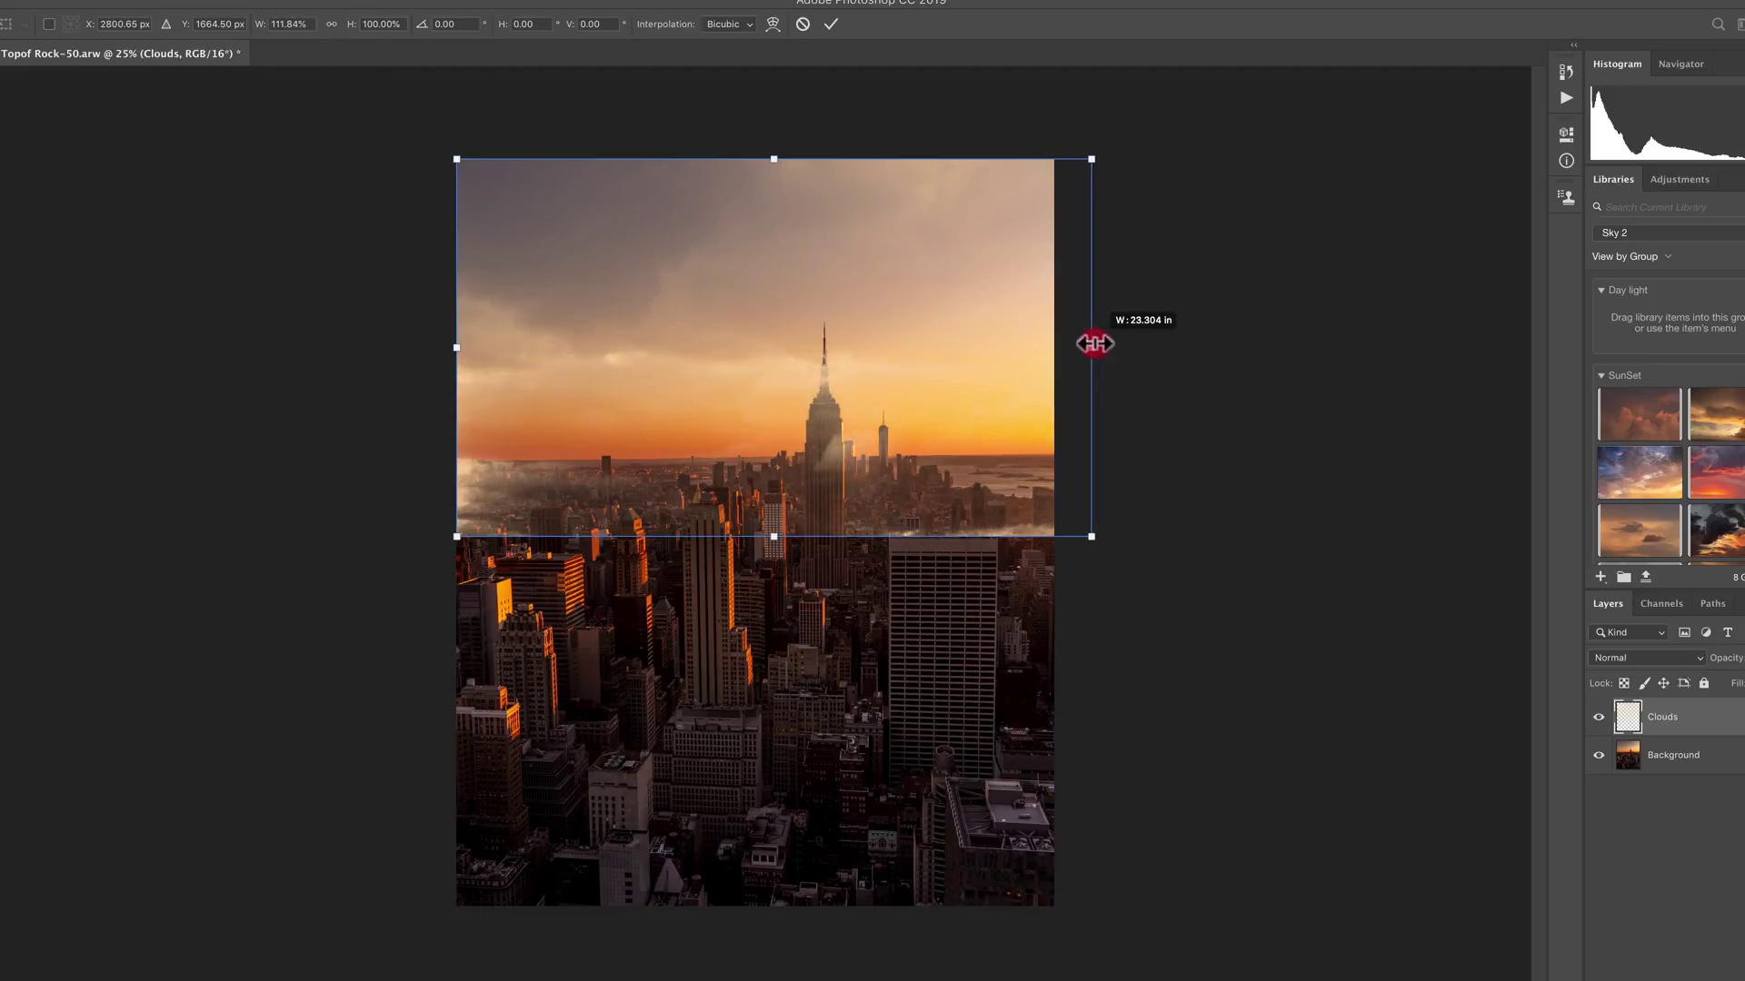
left_click_drag(775, 543, 784, 479)
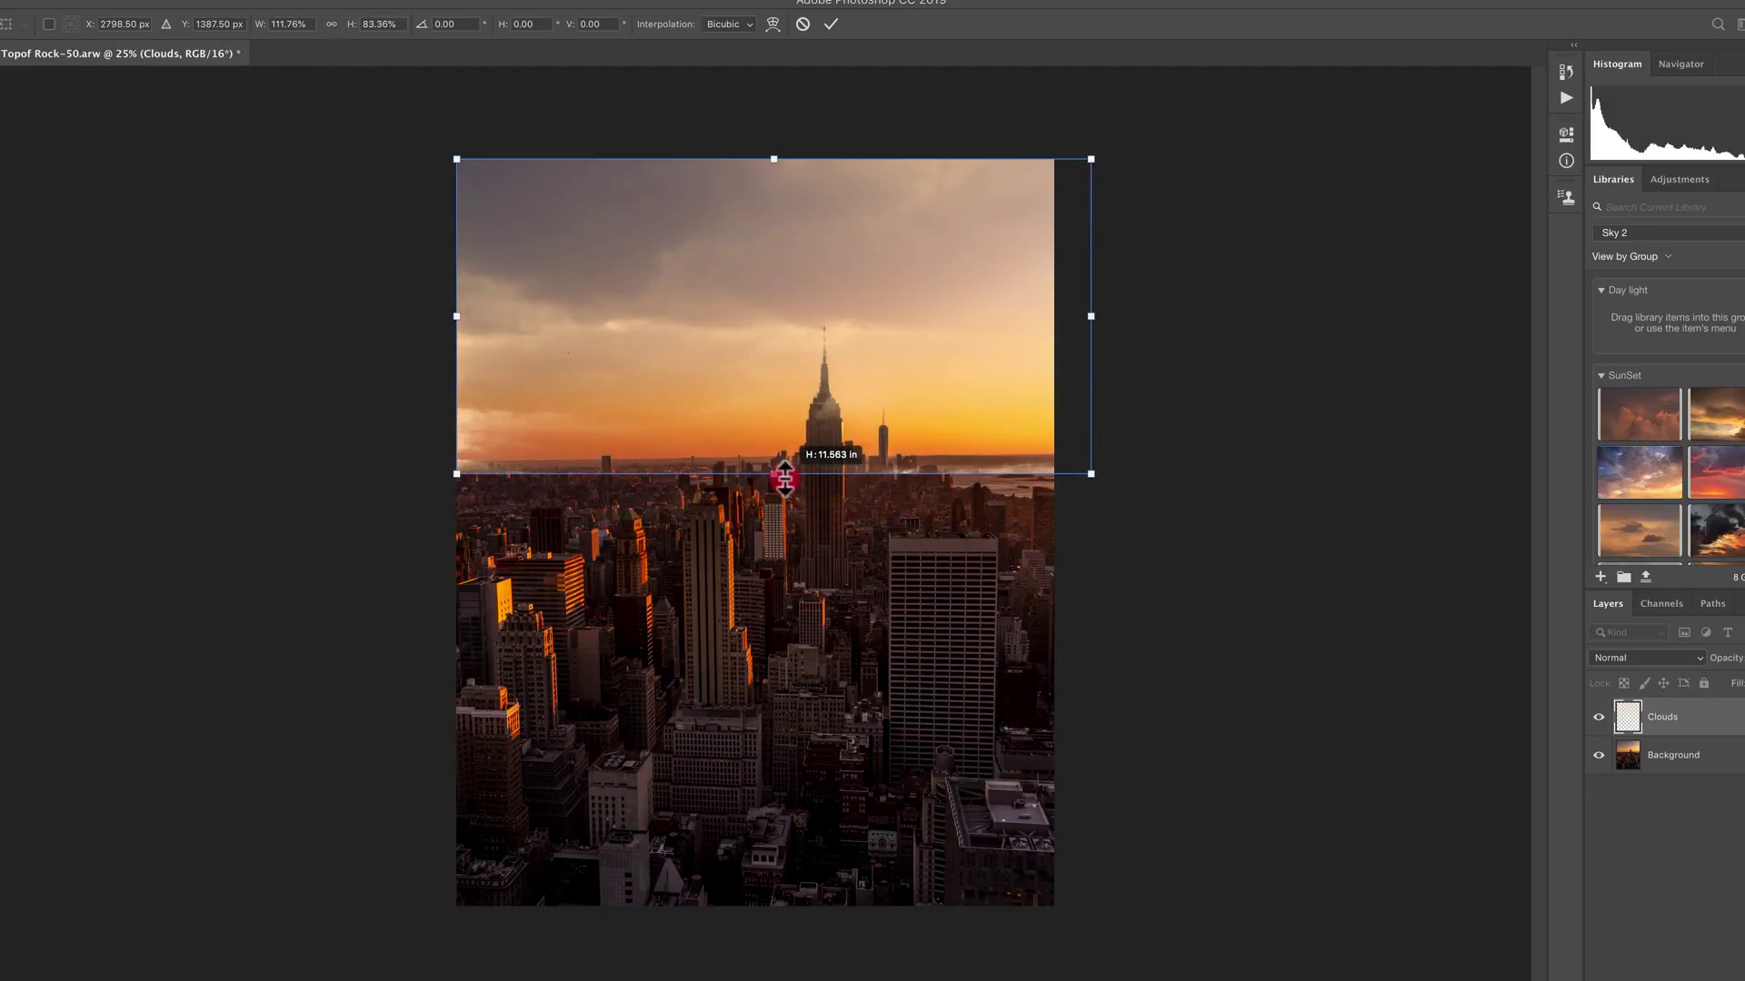
Step: Flip the clouds vertically and fit them from the image top to the right edge, then commit
right_click(713, 298)
left_click(780, 541)
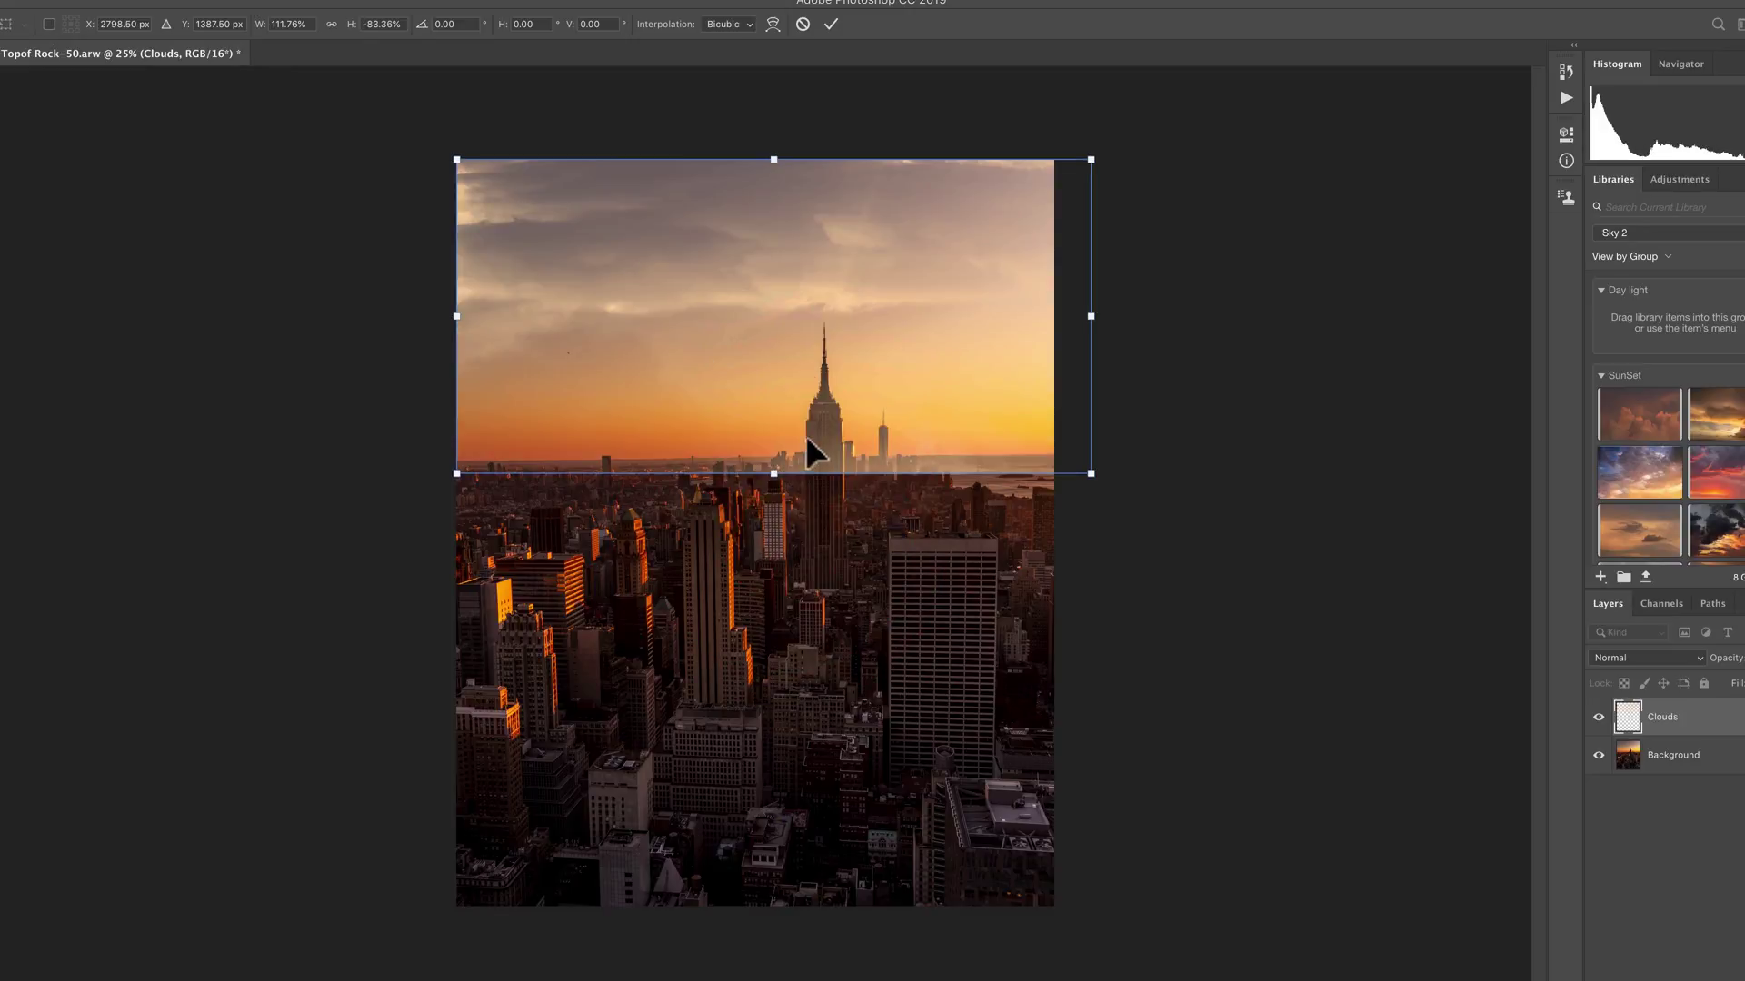
mouse_move(773, 474)
left_mouse_down()
mouse_move(775, 554)
mouse_move(756, 467)
mouse_move(761, 487)
left_mouse_up()
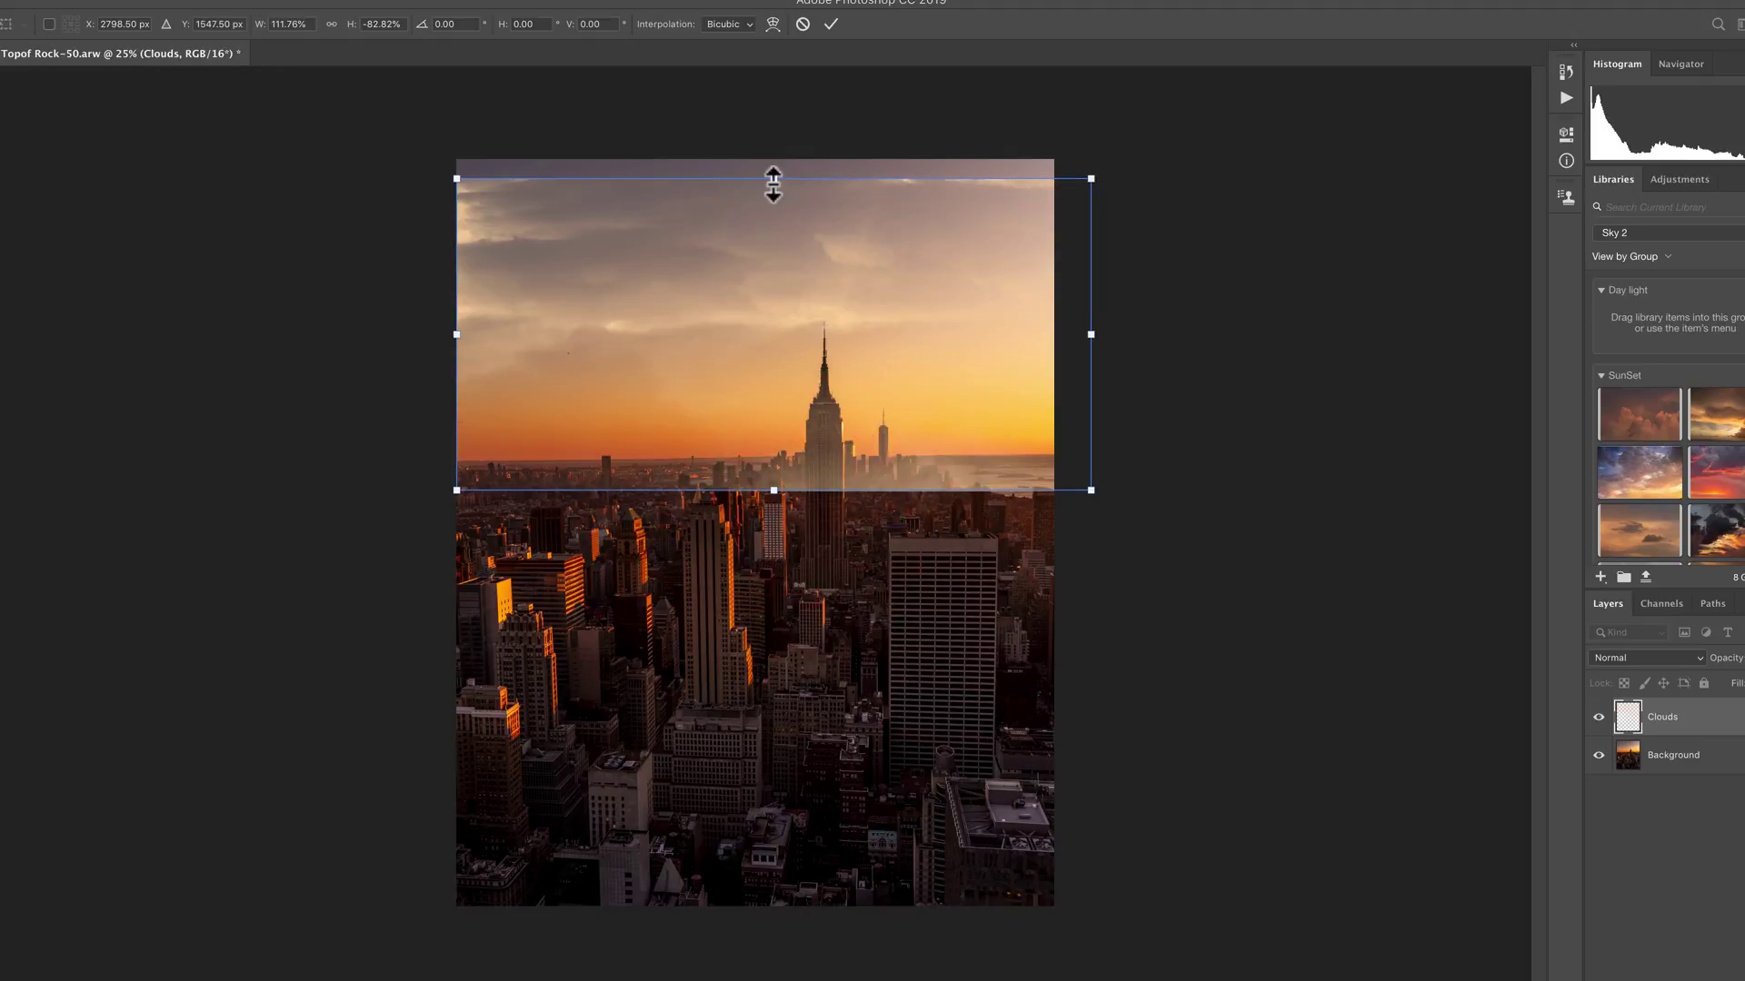
left_click_drag(773, 184, 774, 159)
left_click_drag(1090, 324, 1054, 325)
mouse_move(761, 490)
left_mouse_down()
mouse_move(755, 460)
mouse_move(755, 493)
left_mouse_up()
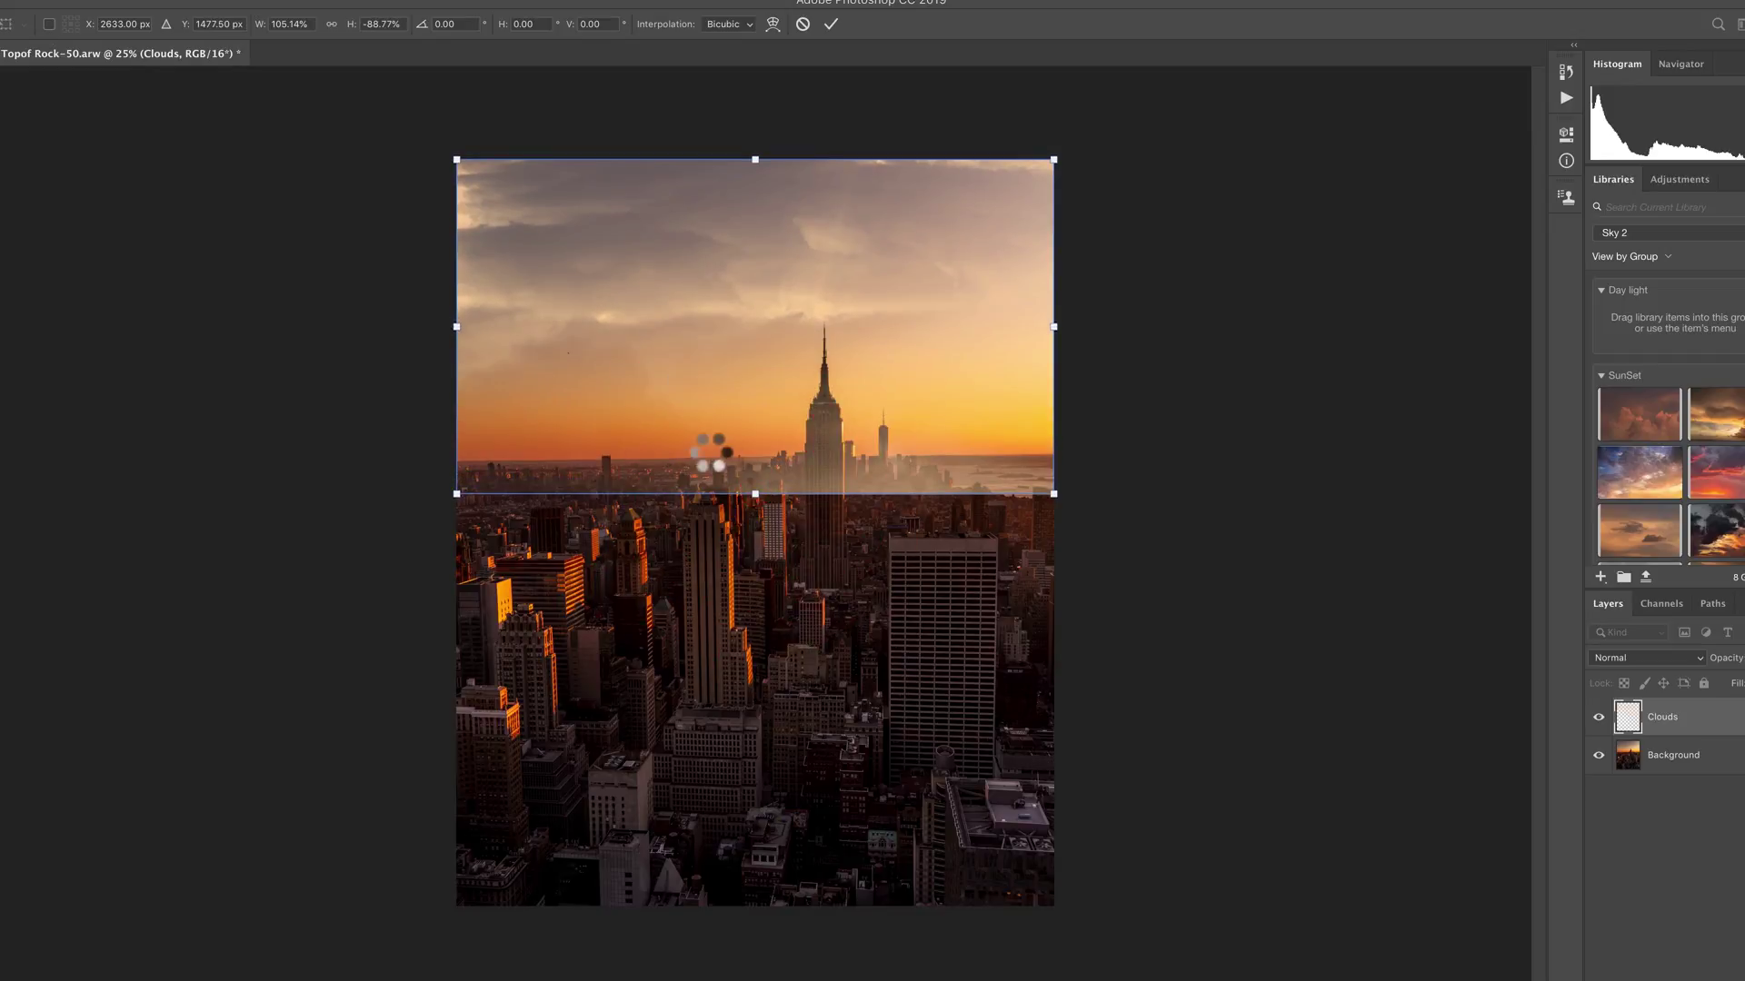
key("Return")
key("b")
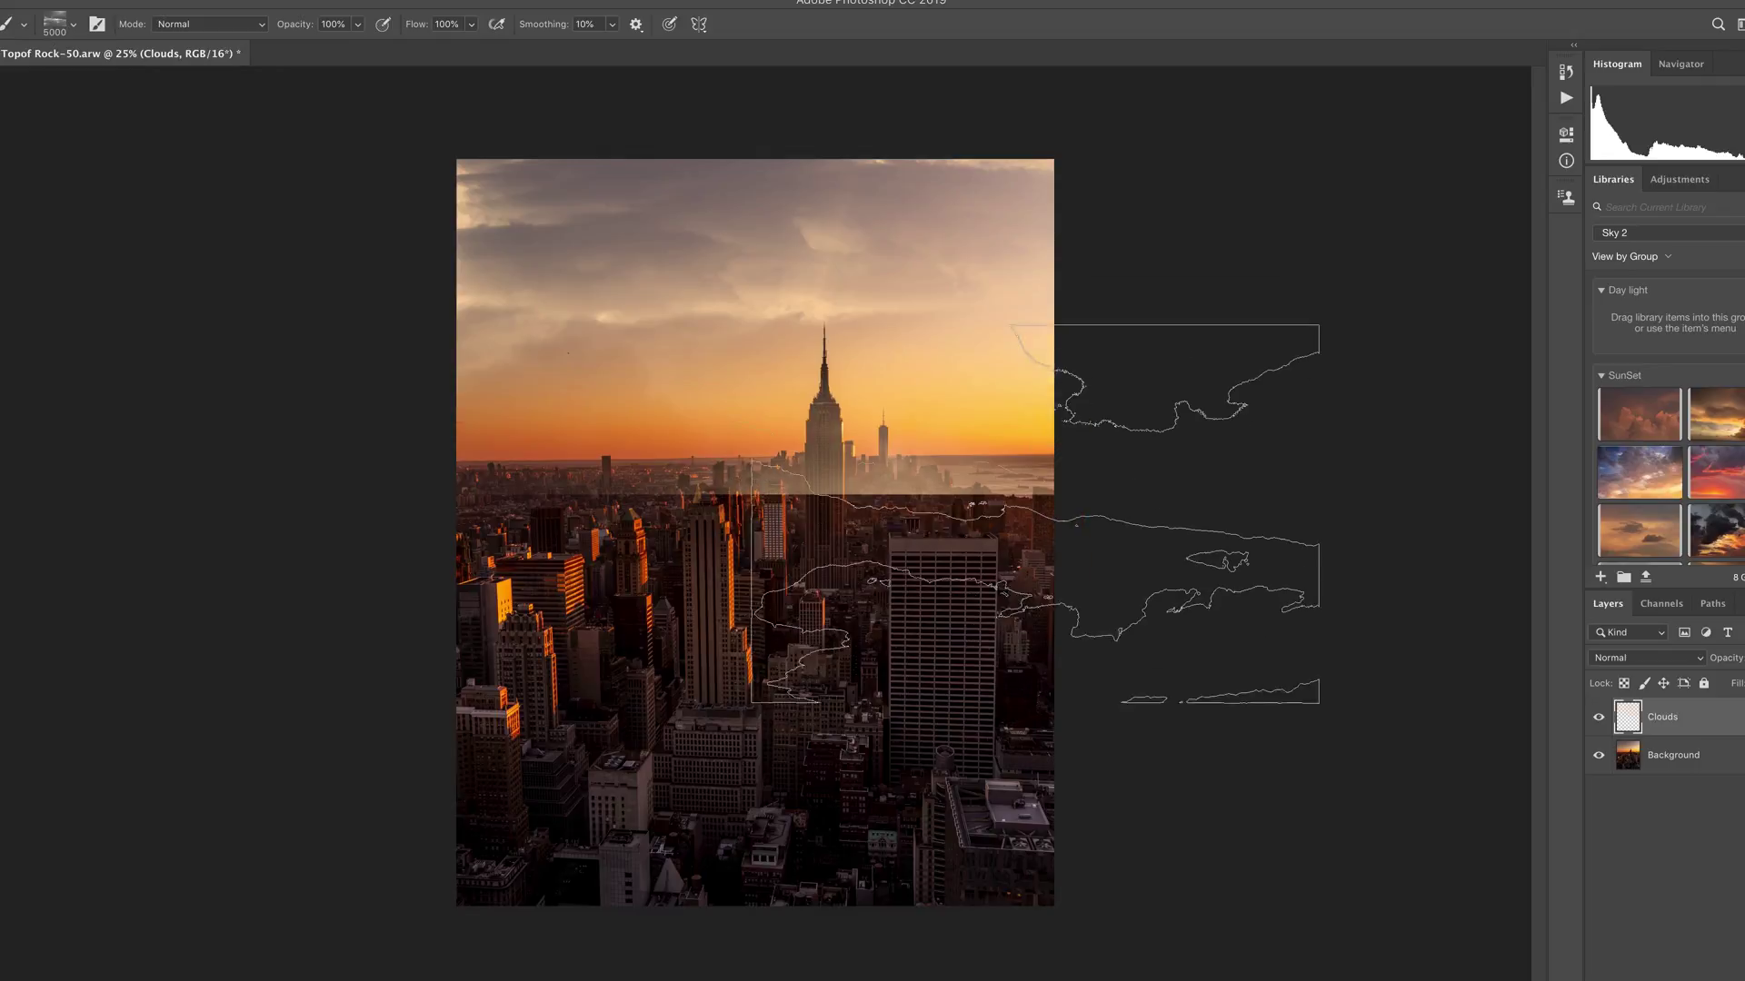
Step: Add a white mask to the Clouds layer and load a 3233 px Soft Round brush
left_click(1681, 965)
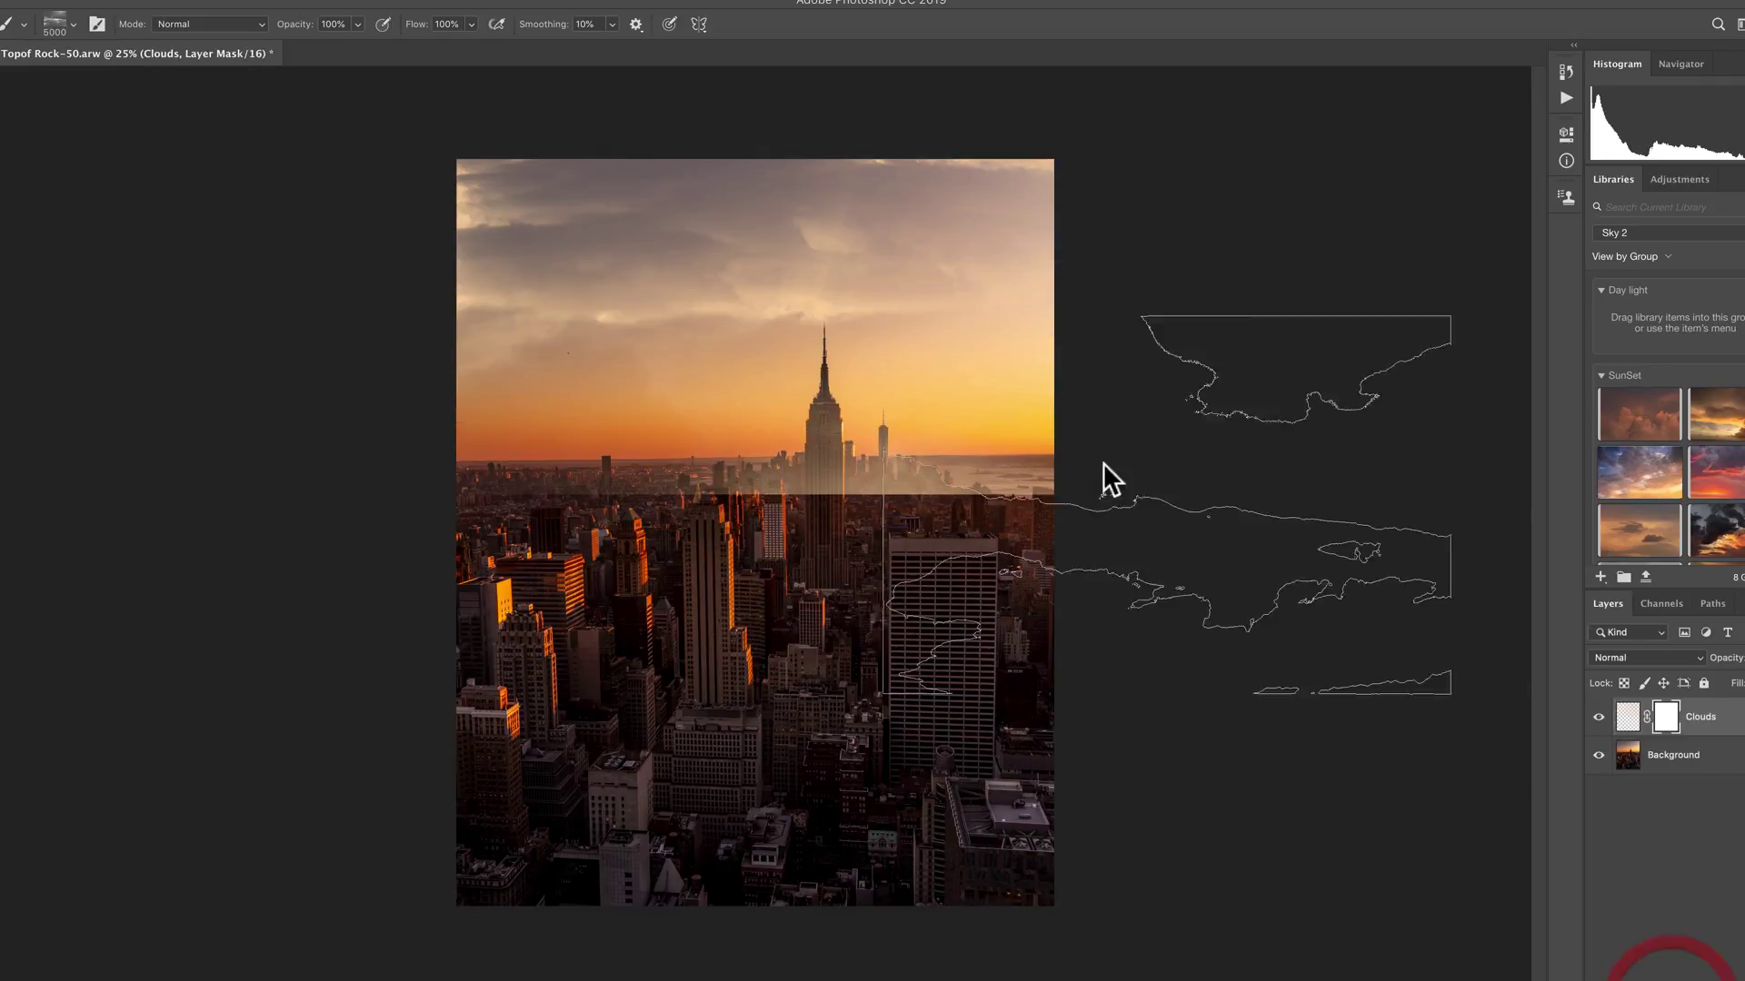
left_click(73, 24)
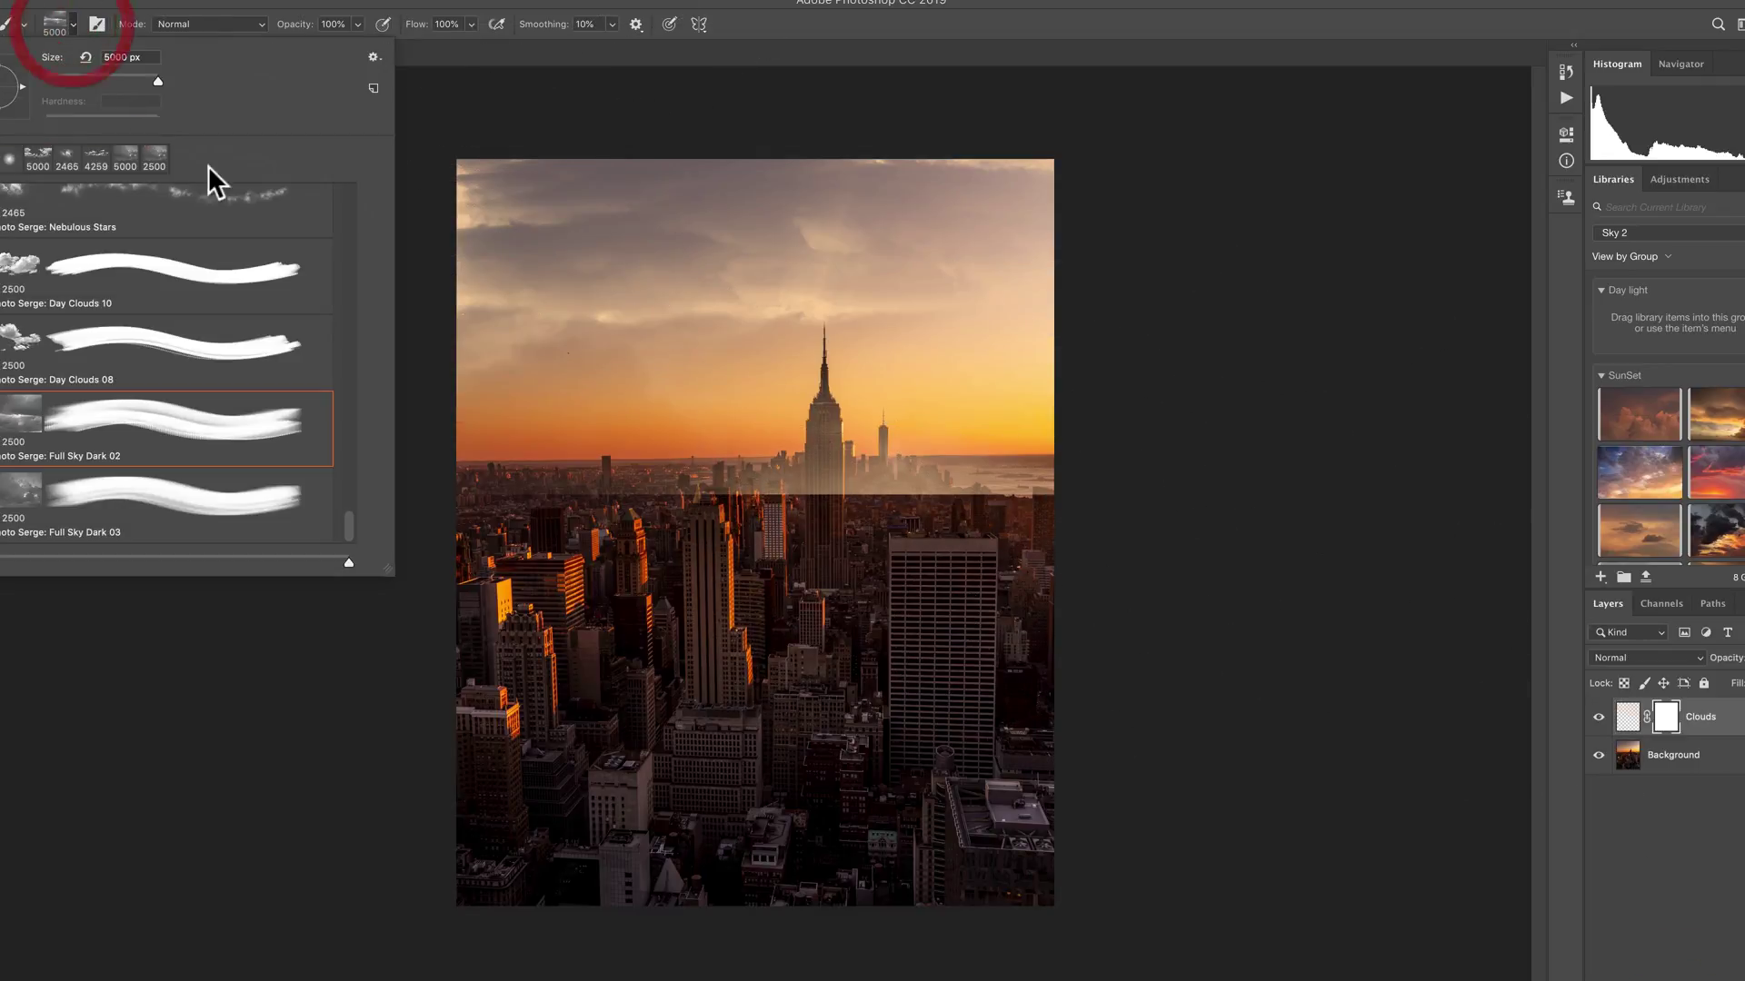
left_click_drag(349, 522, 363, 153)
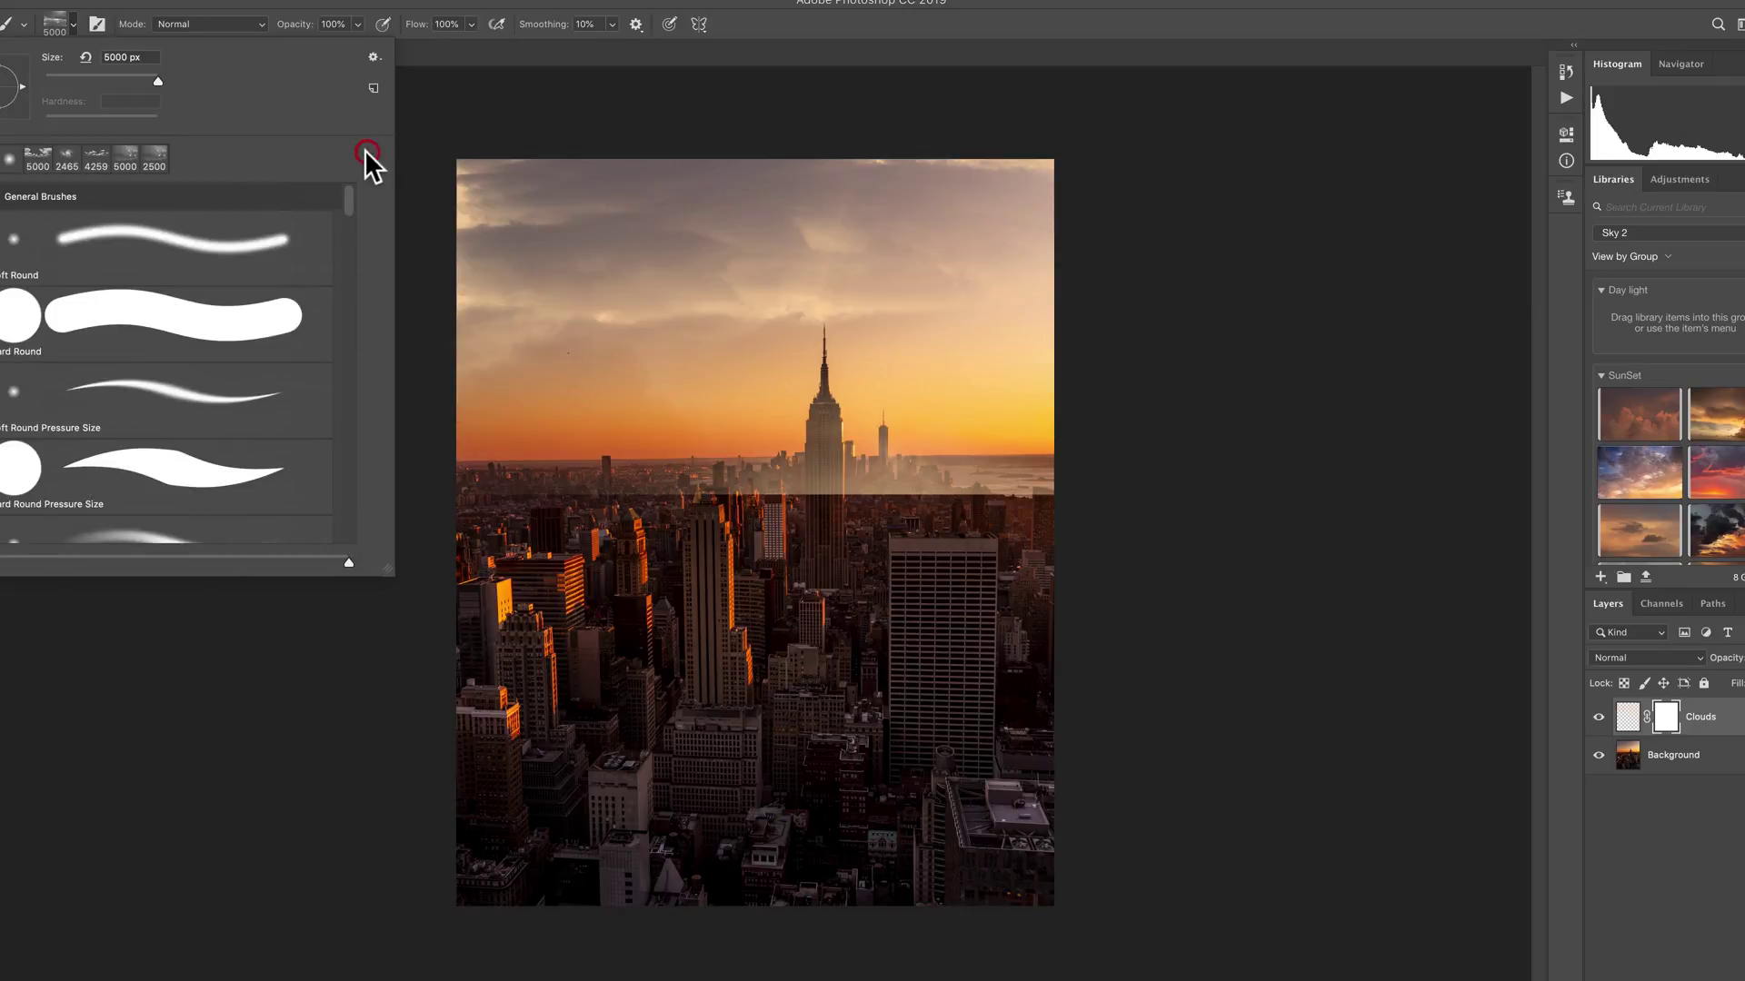
left_click(155, 241)
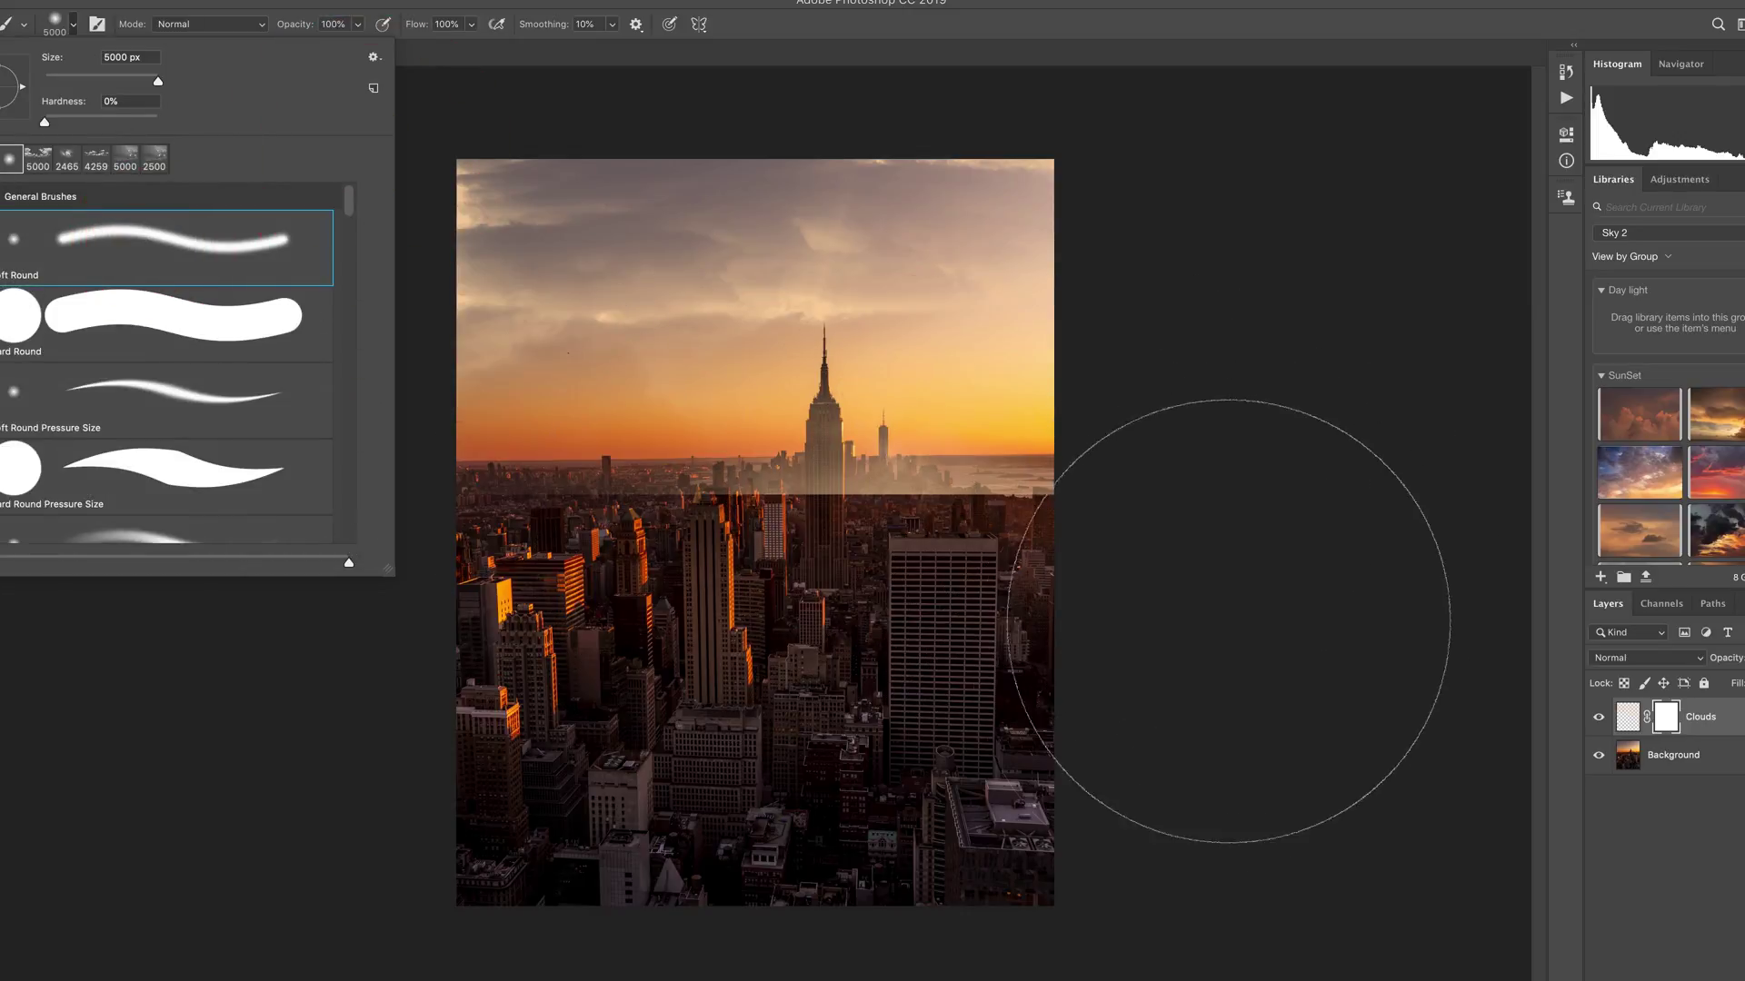
left_click_drag(754, 698, 645, 677)
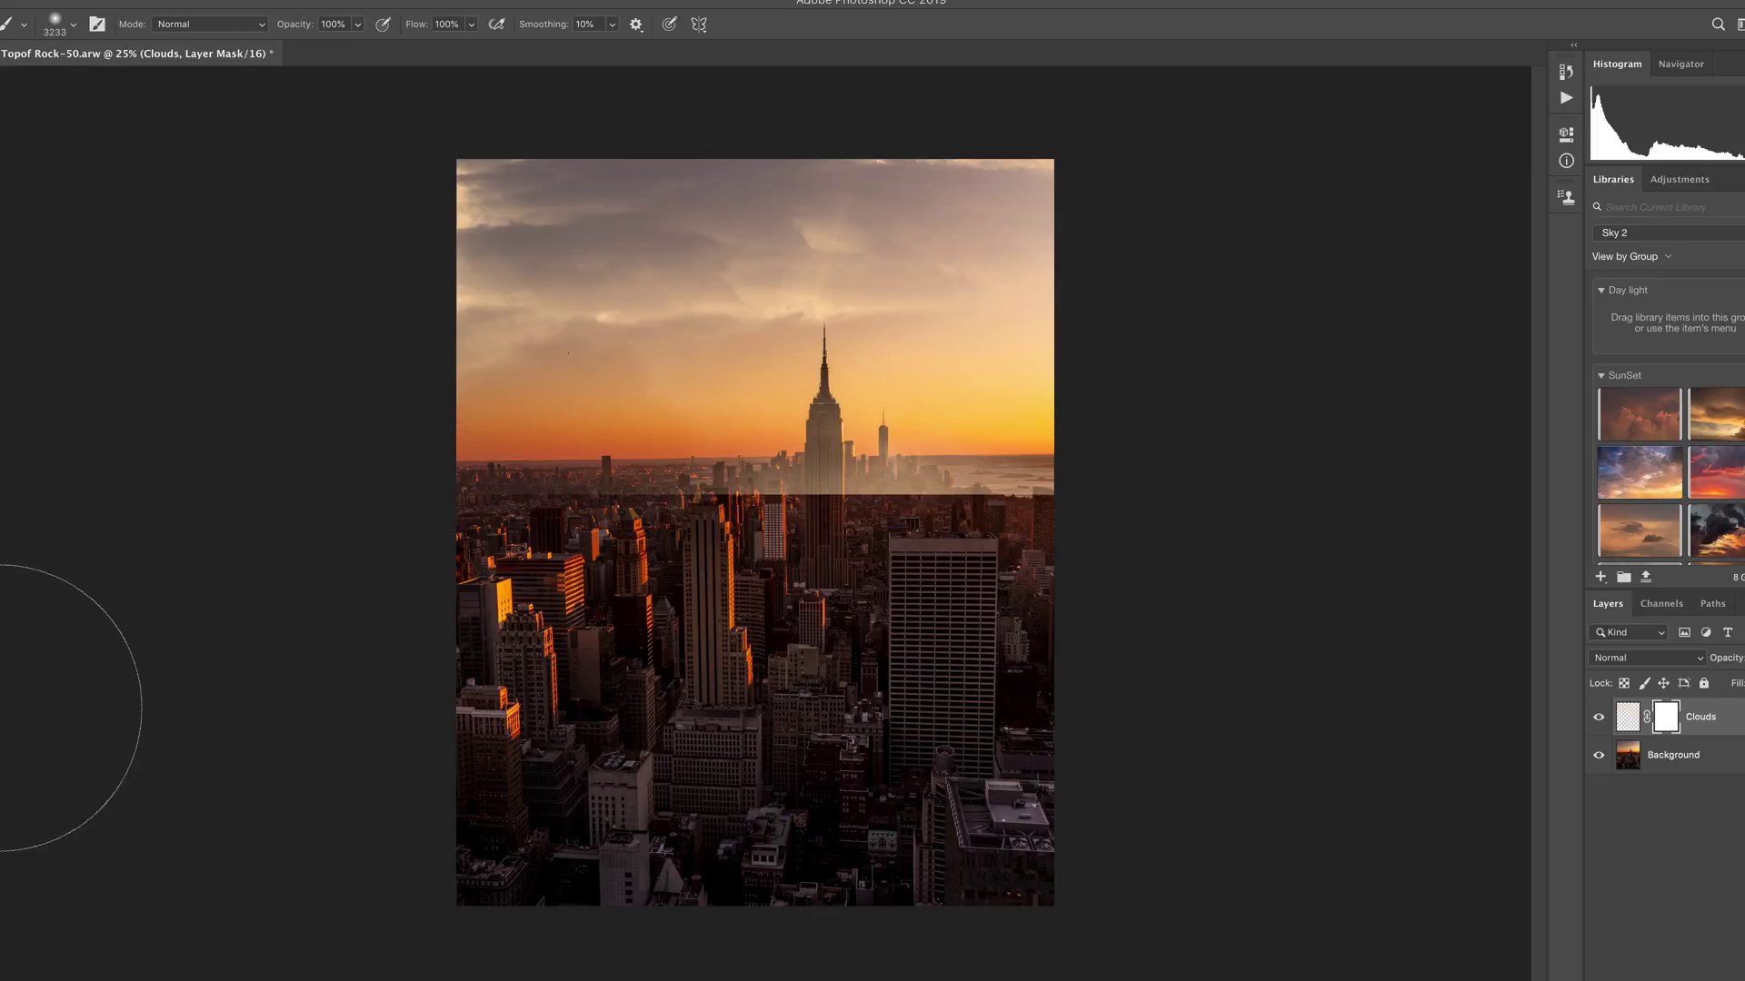
Step: Set a muted pink foreground and a dark green 27570b background colour for brushing
left_click(966, 561)
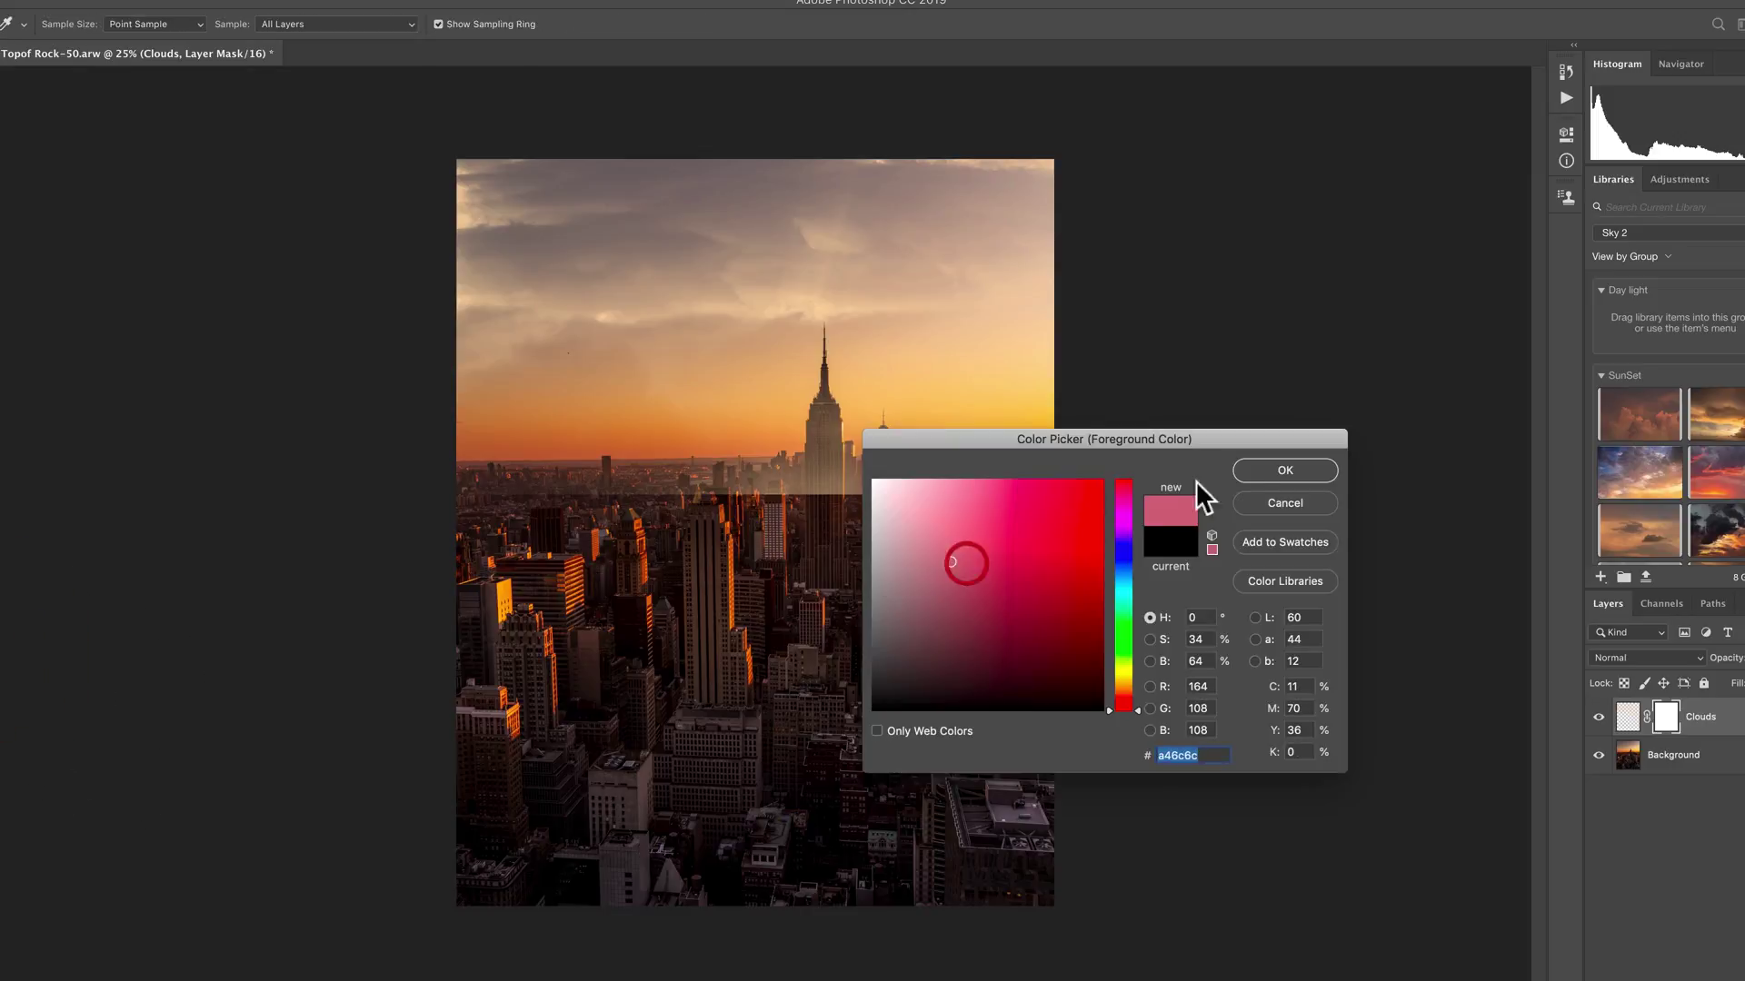
left_click(1301, 471)
left_click(6, 666)
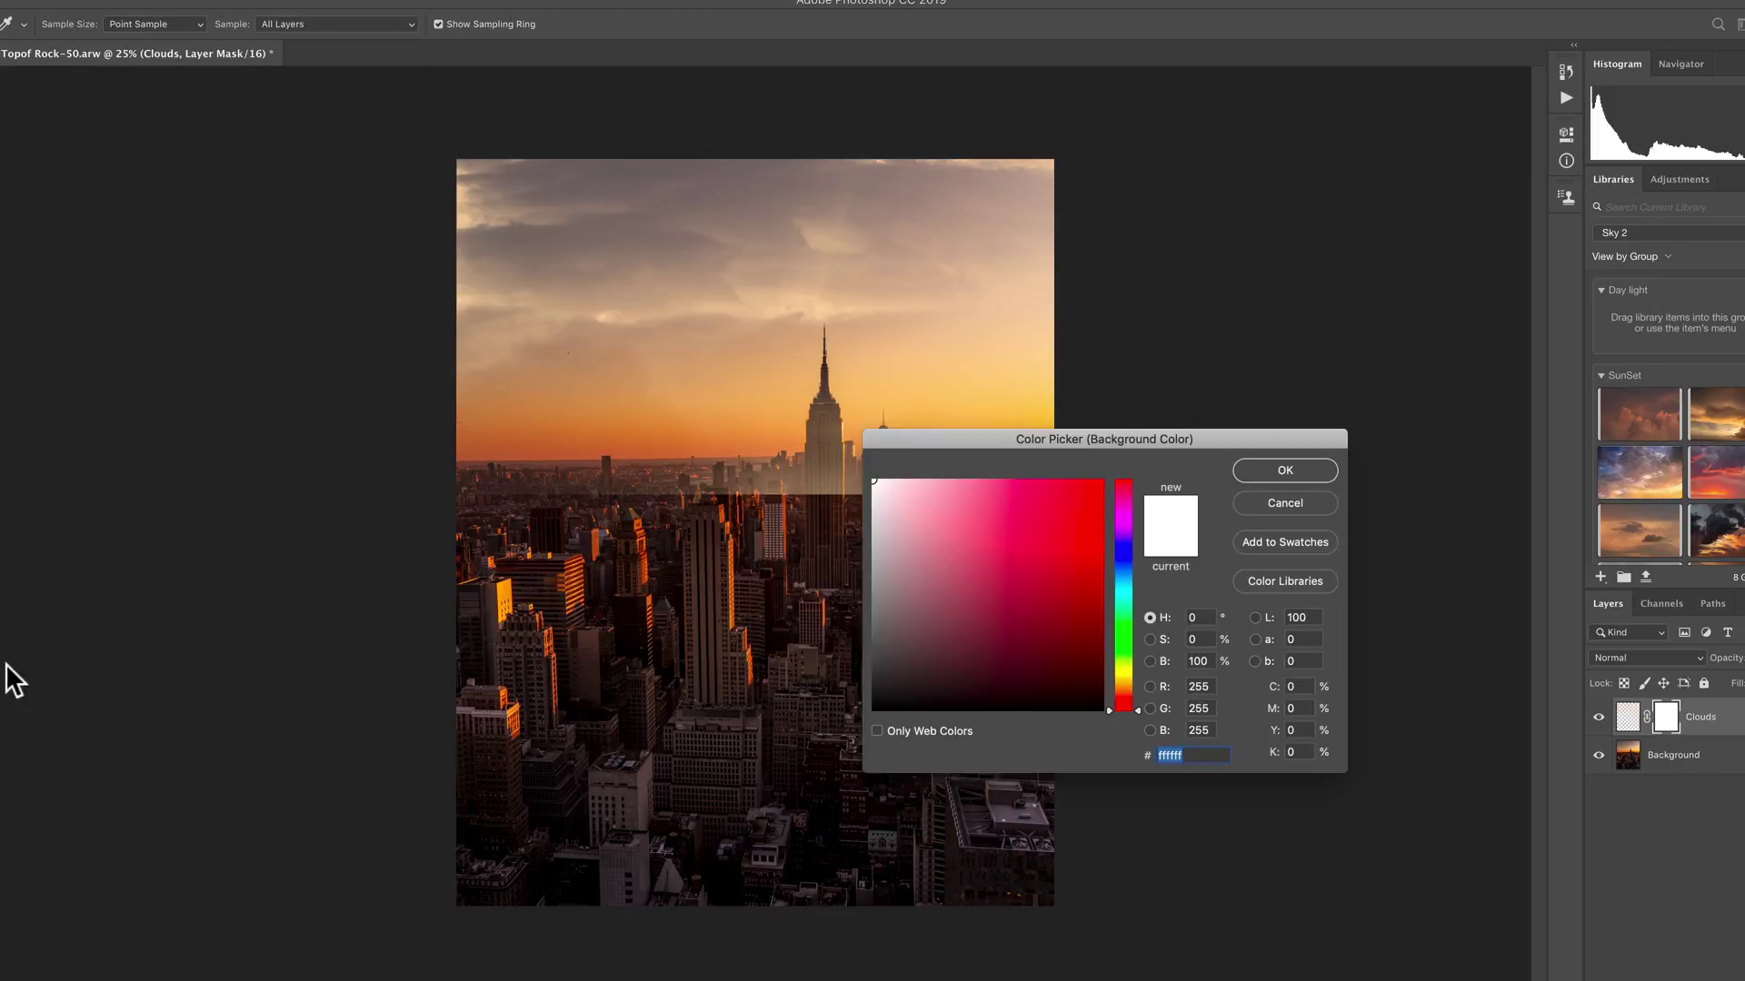
left_click(1120, 637)
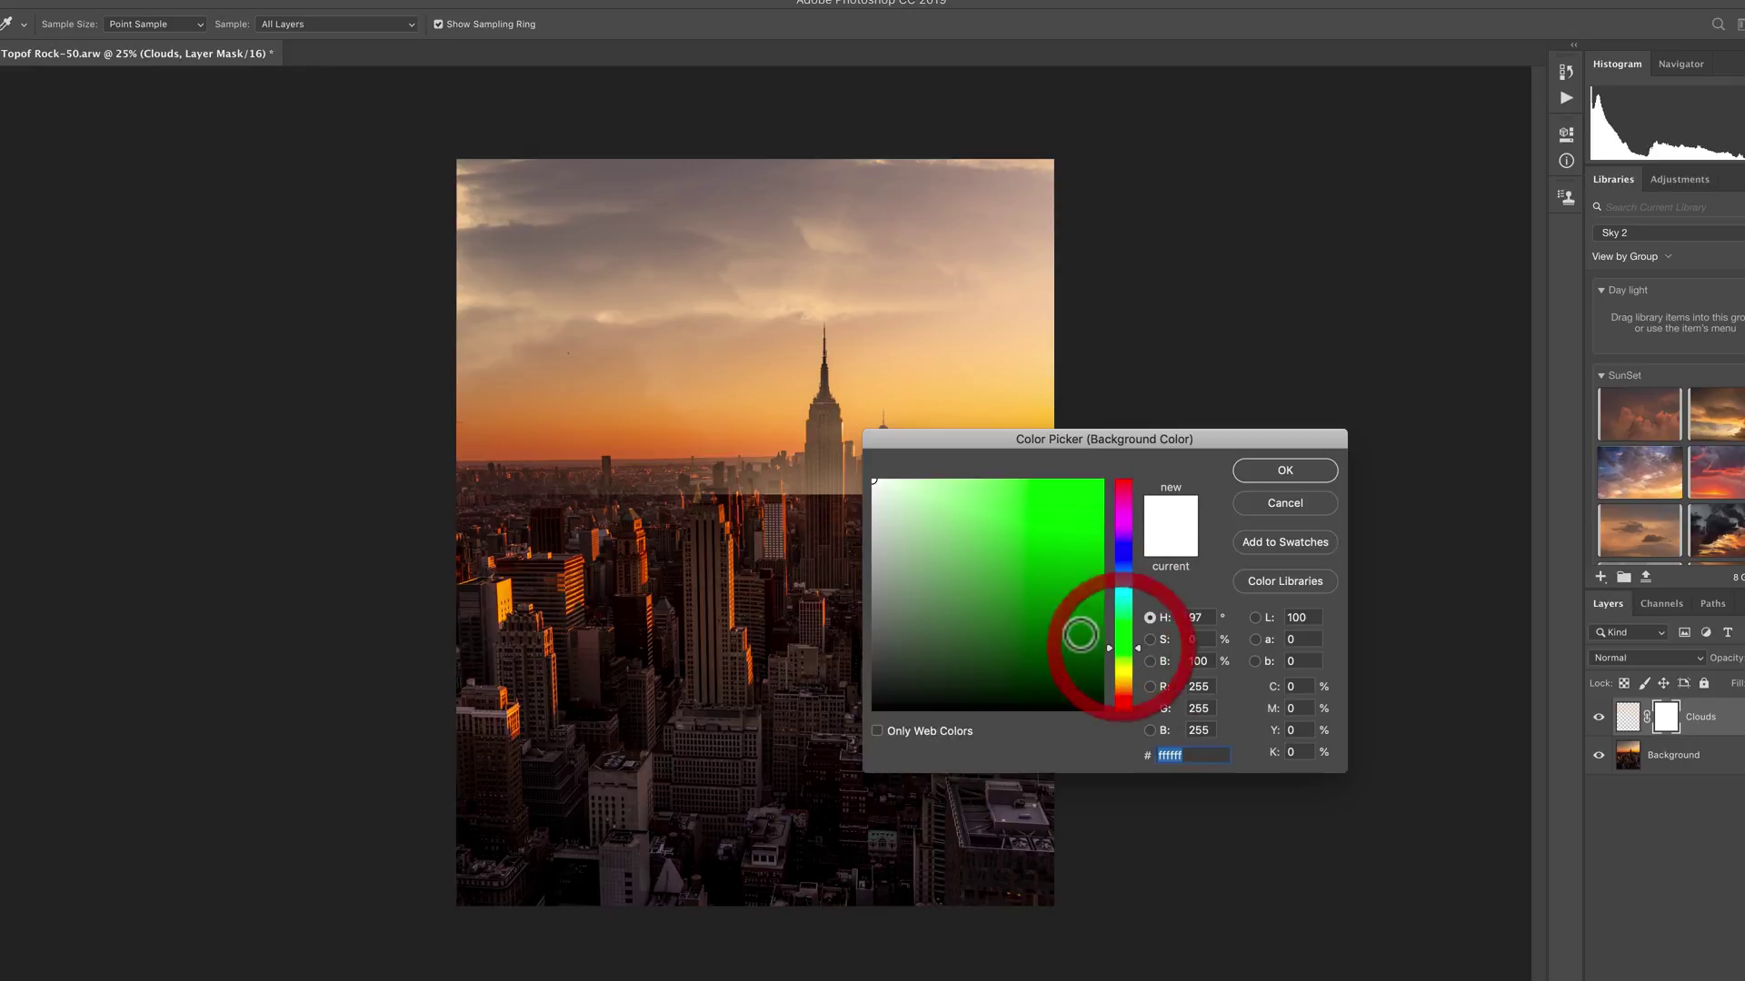
left_click(1258, 471)
key("b")
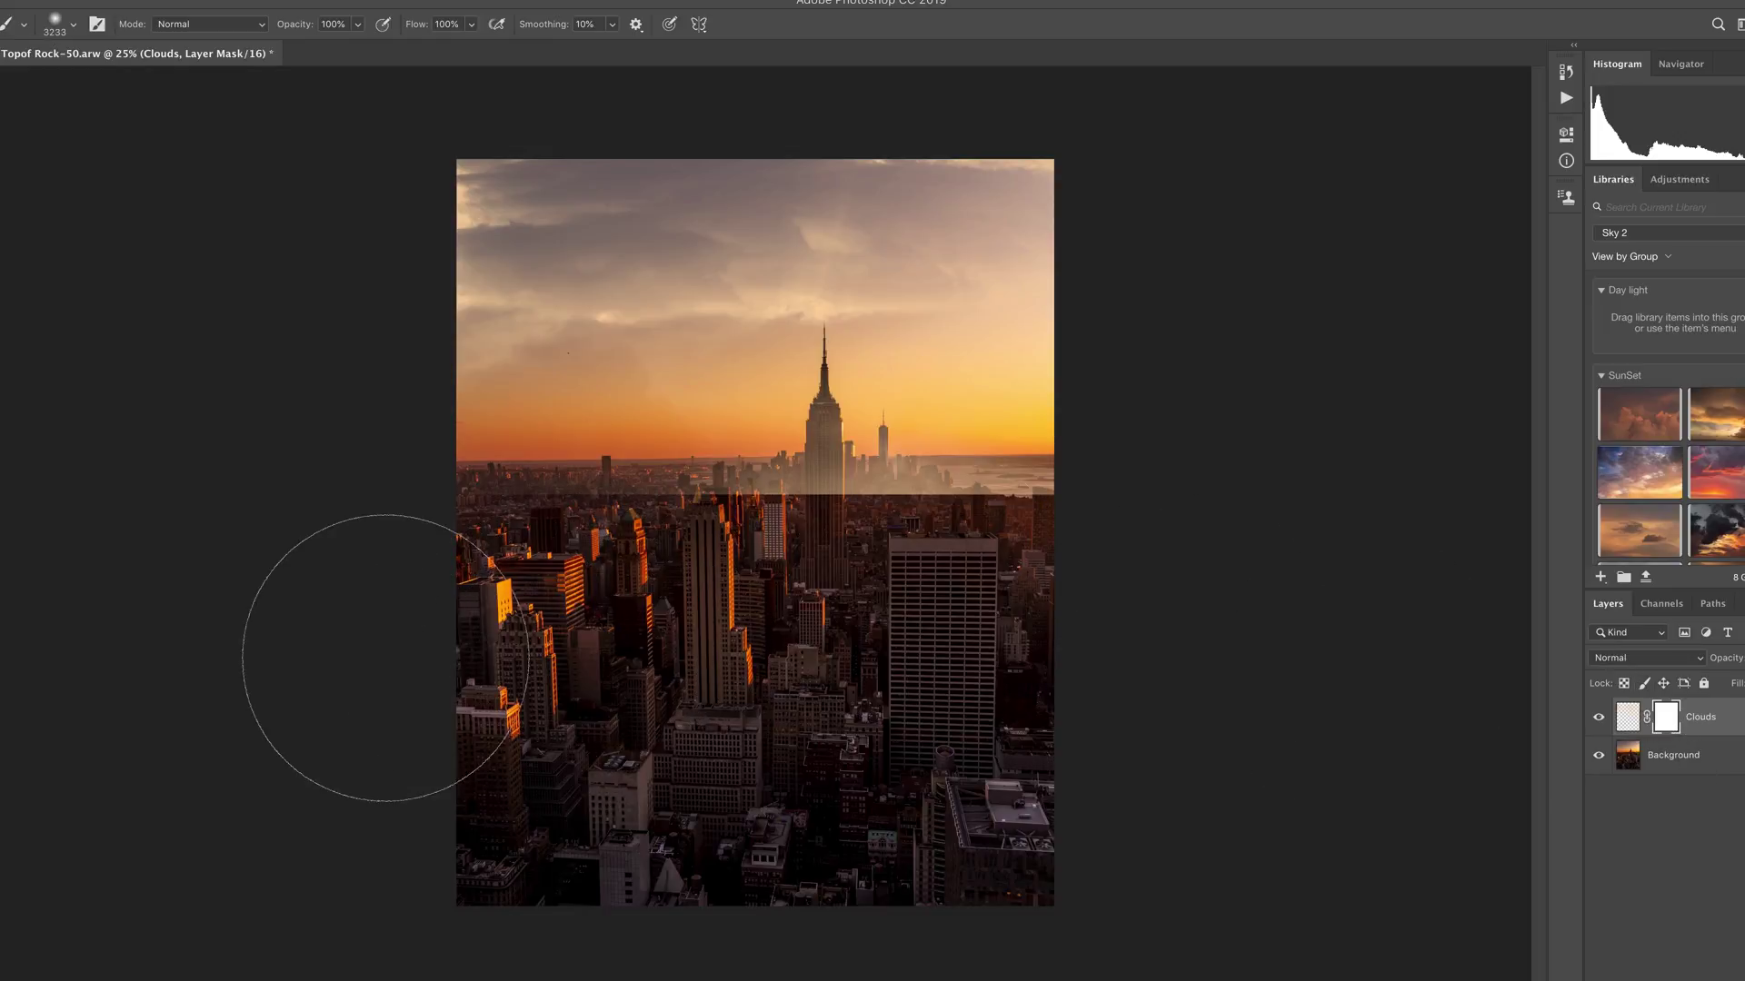
Step: Paint out the hazy clouds over the skyline on the mask, then toggle the layer to compare
left_click_drag(714, 619, 1157, 586)
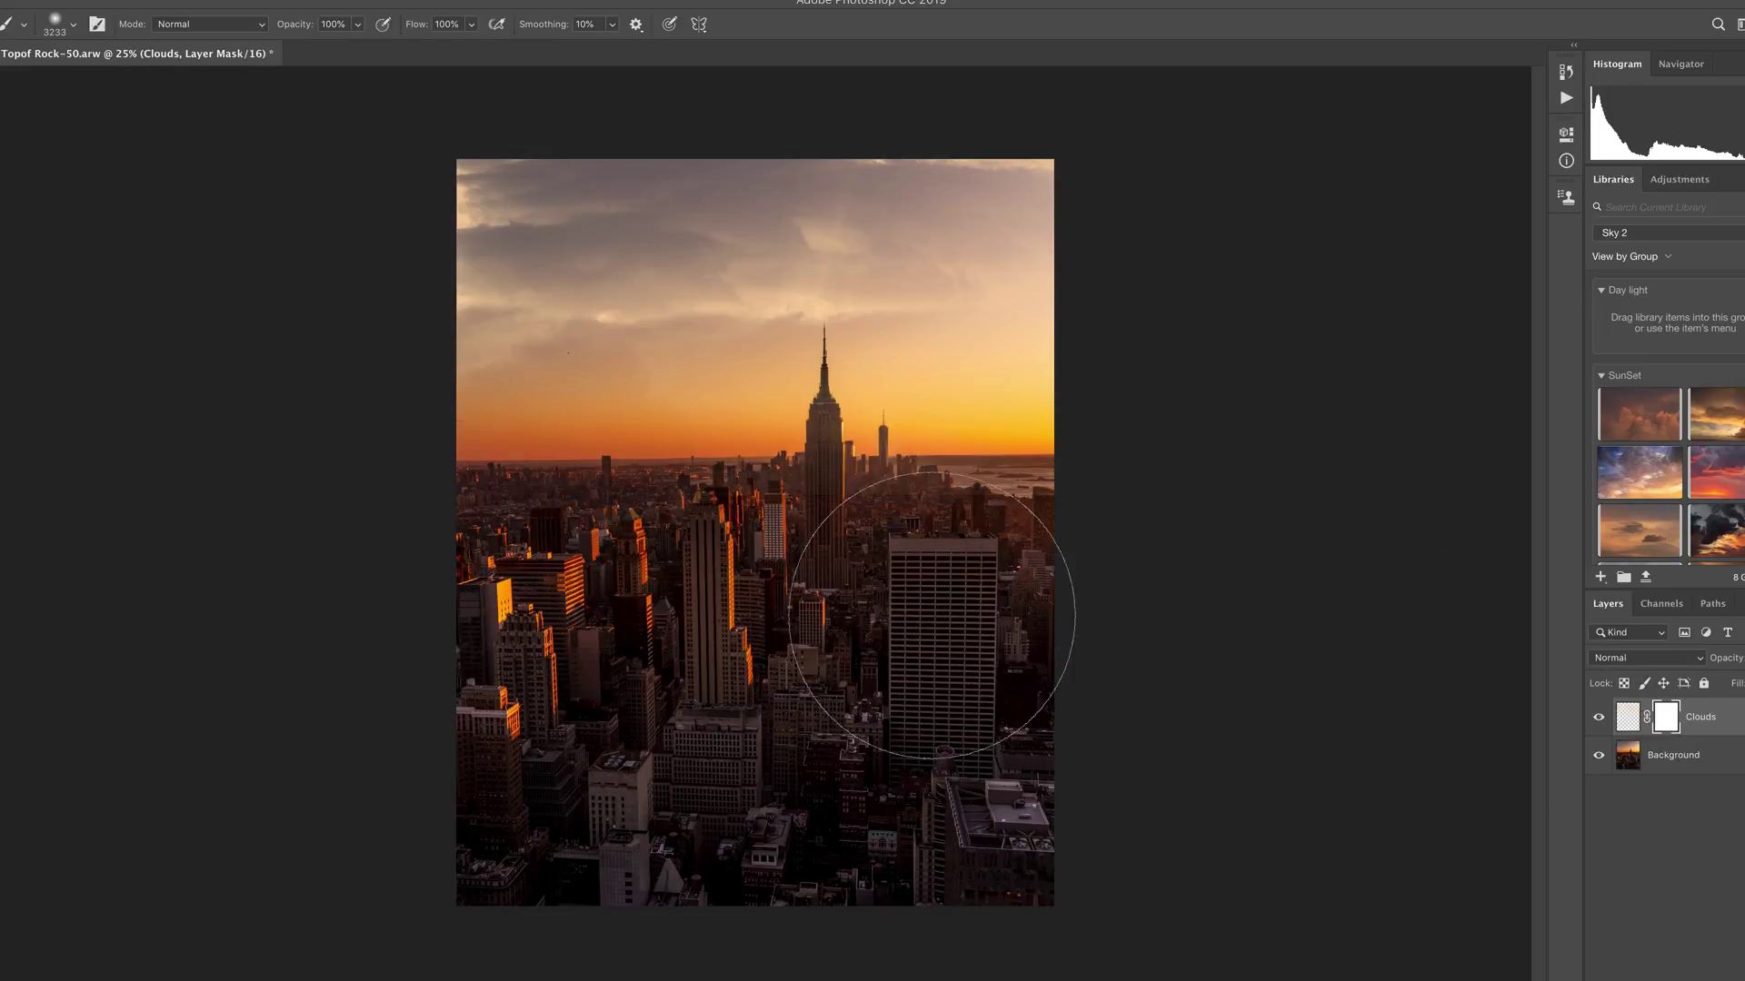
left_click(1599, 718)
left_click(1600, 718)
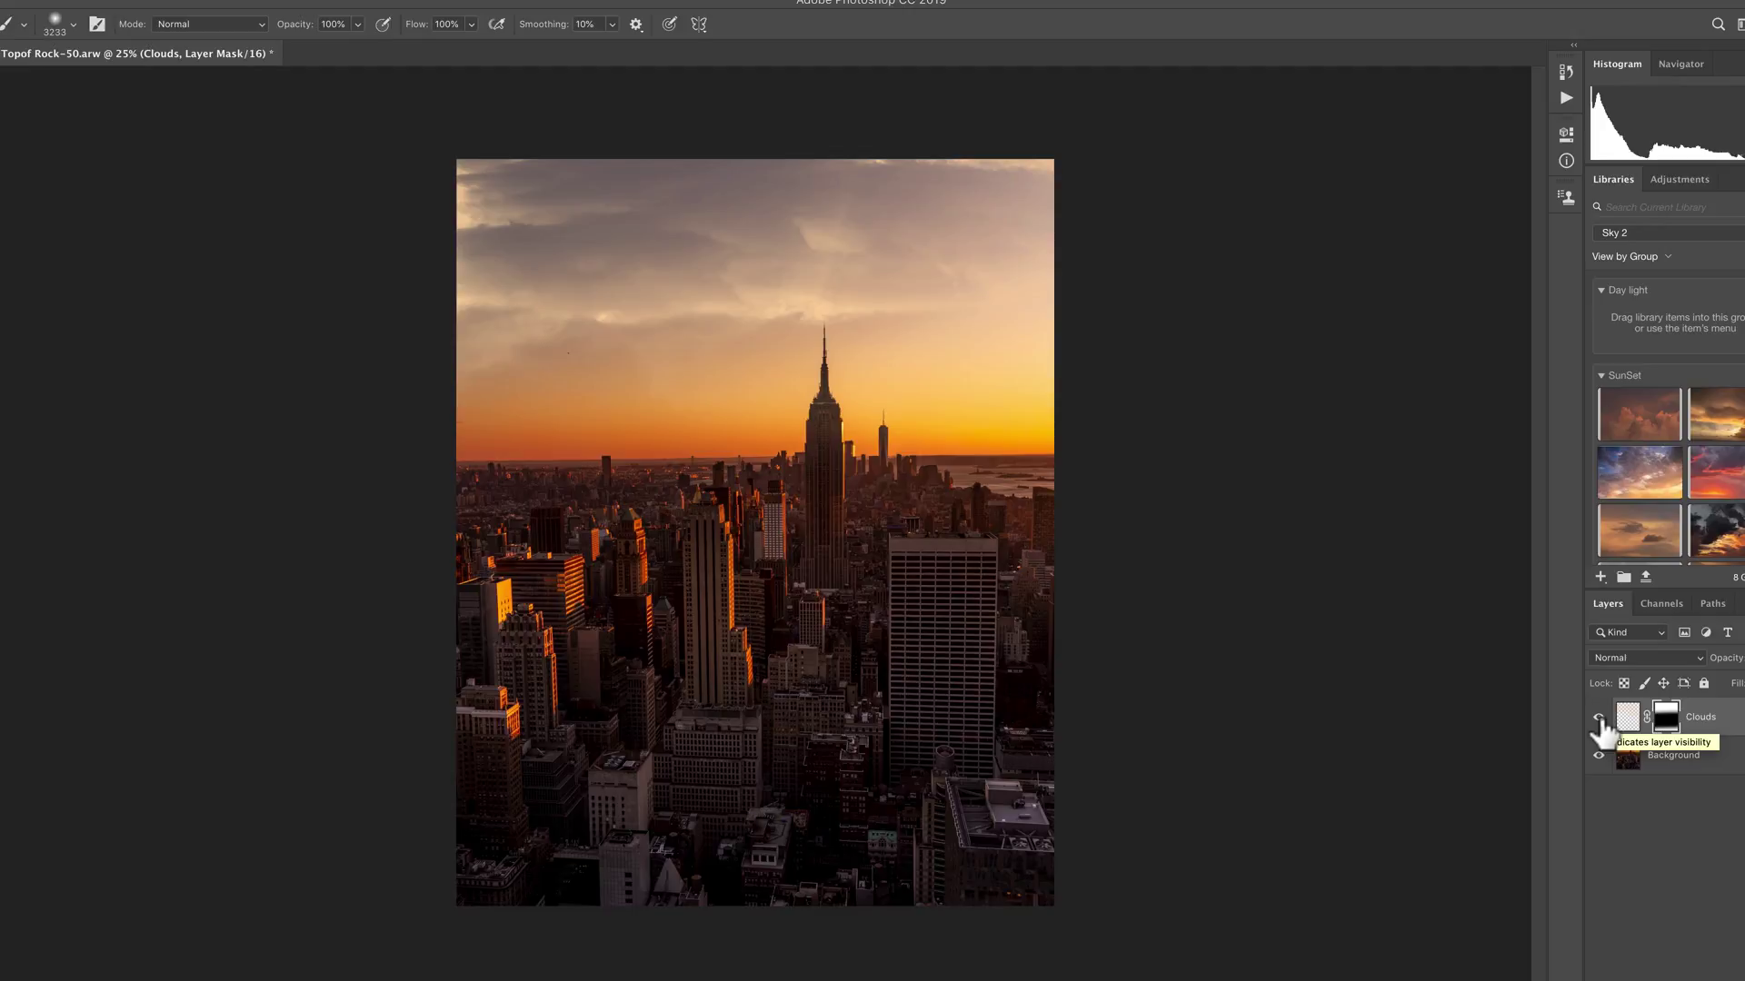
Step: In Lightroom, lift the Lonely Tree photo's shadows and apply Shade white balance with a purple tint
key("super+Tab")
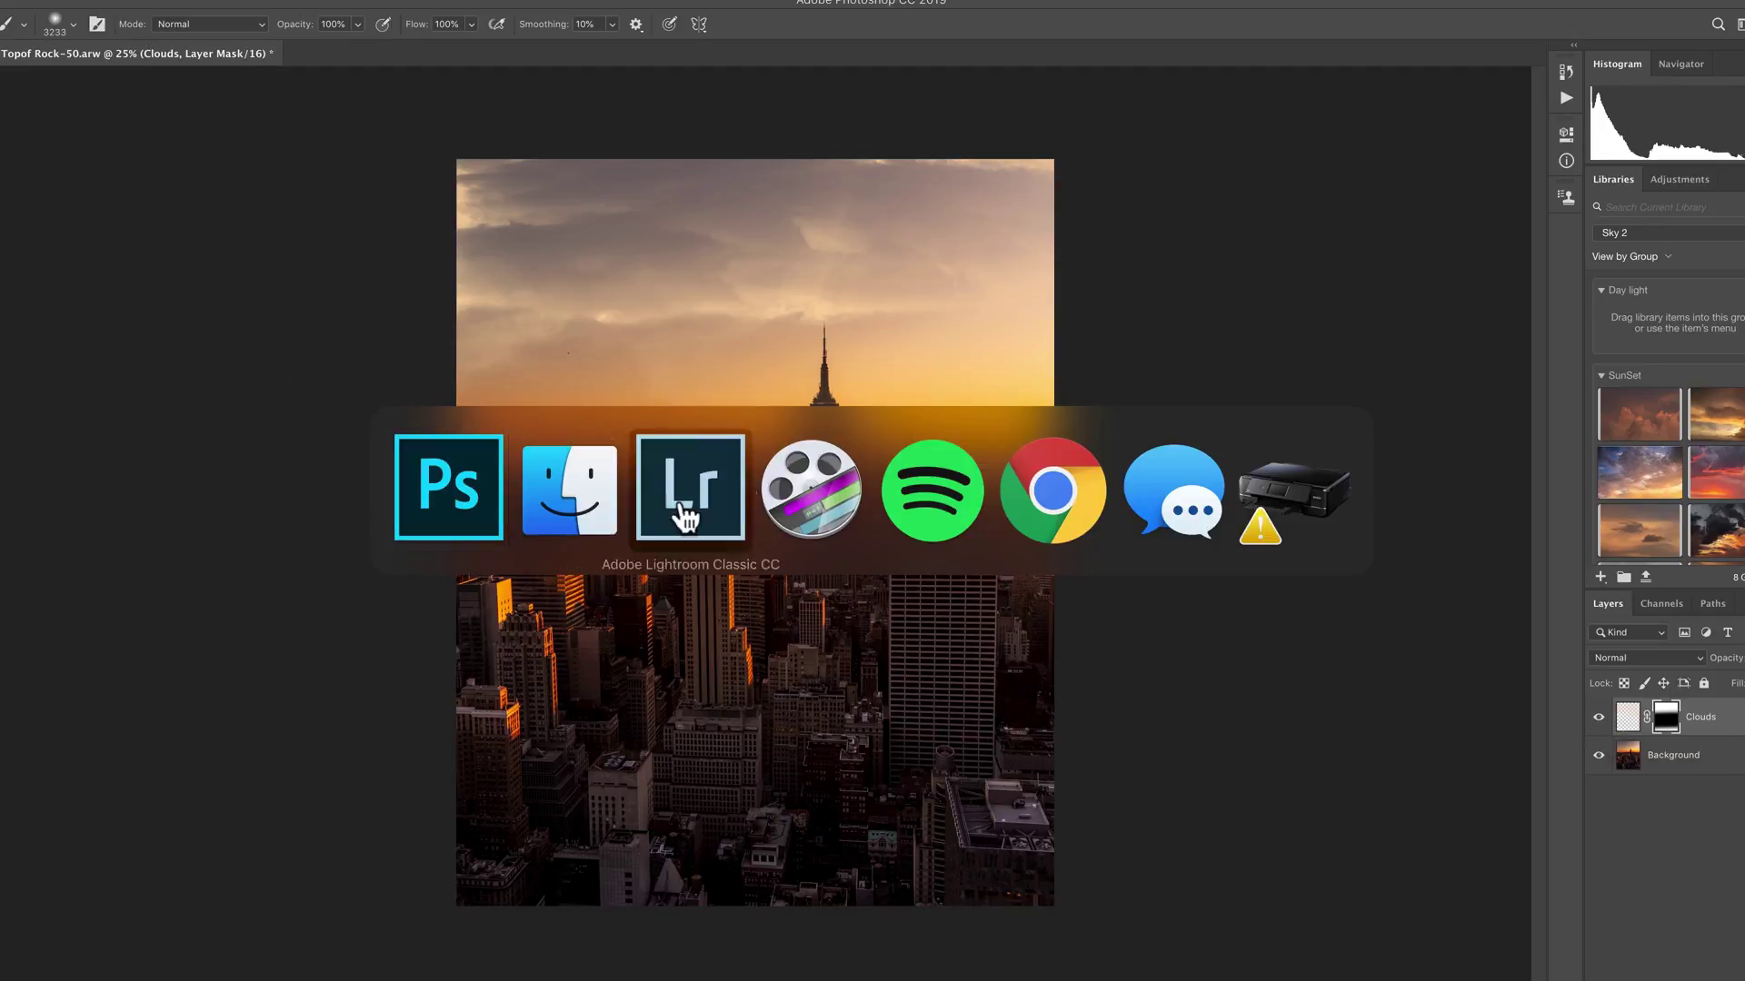
left_click(706, 509)
left_click(222, 932)
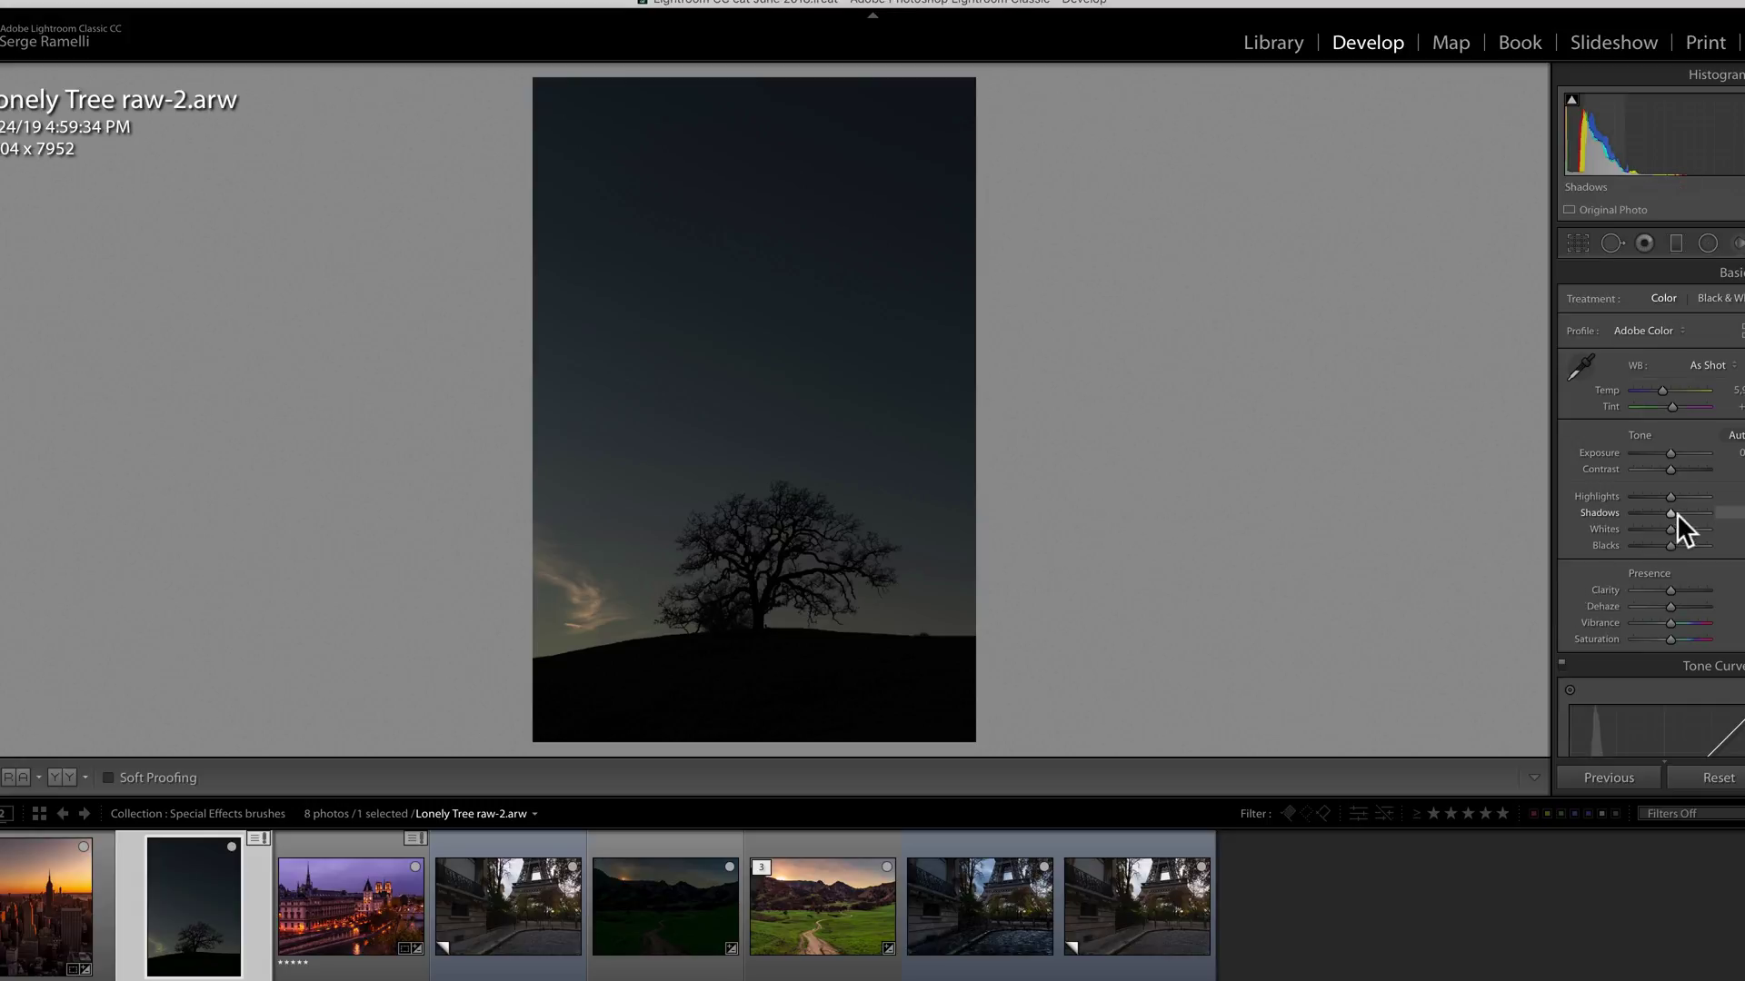
mouse_move(1687, 516)
left_mouse_down()
mouse_move(1713, 516)
mouse_move(1642, 497)
mouse_move(1696, 528)
left_mouse_up()
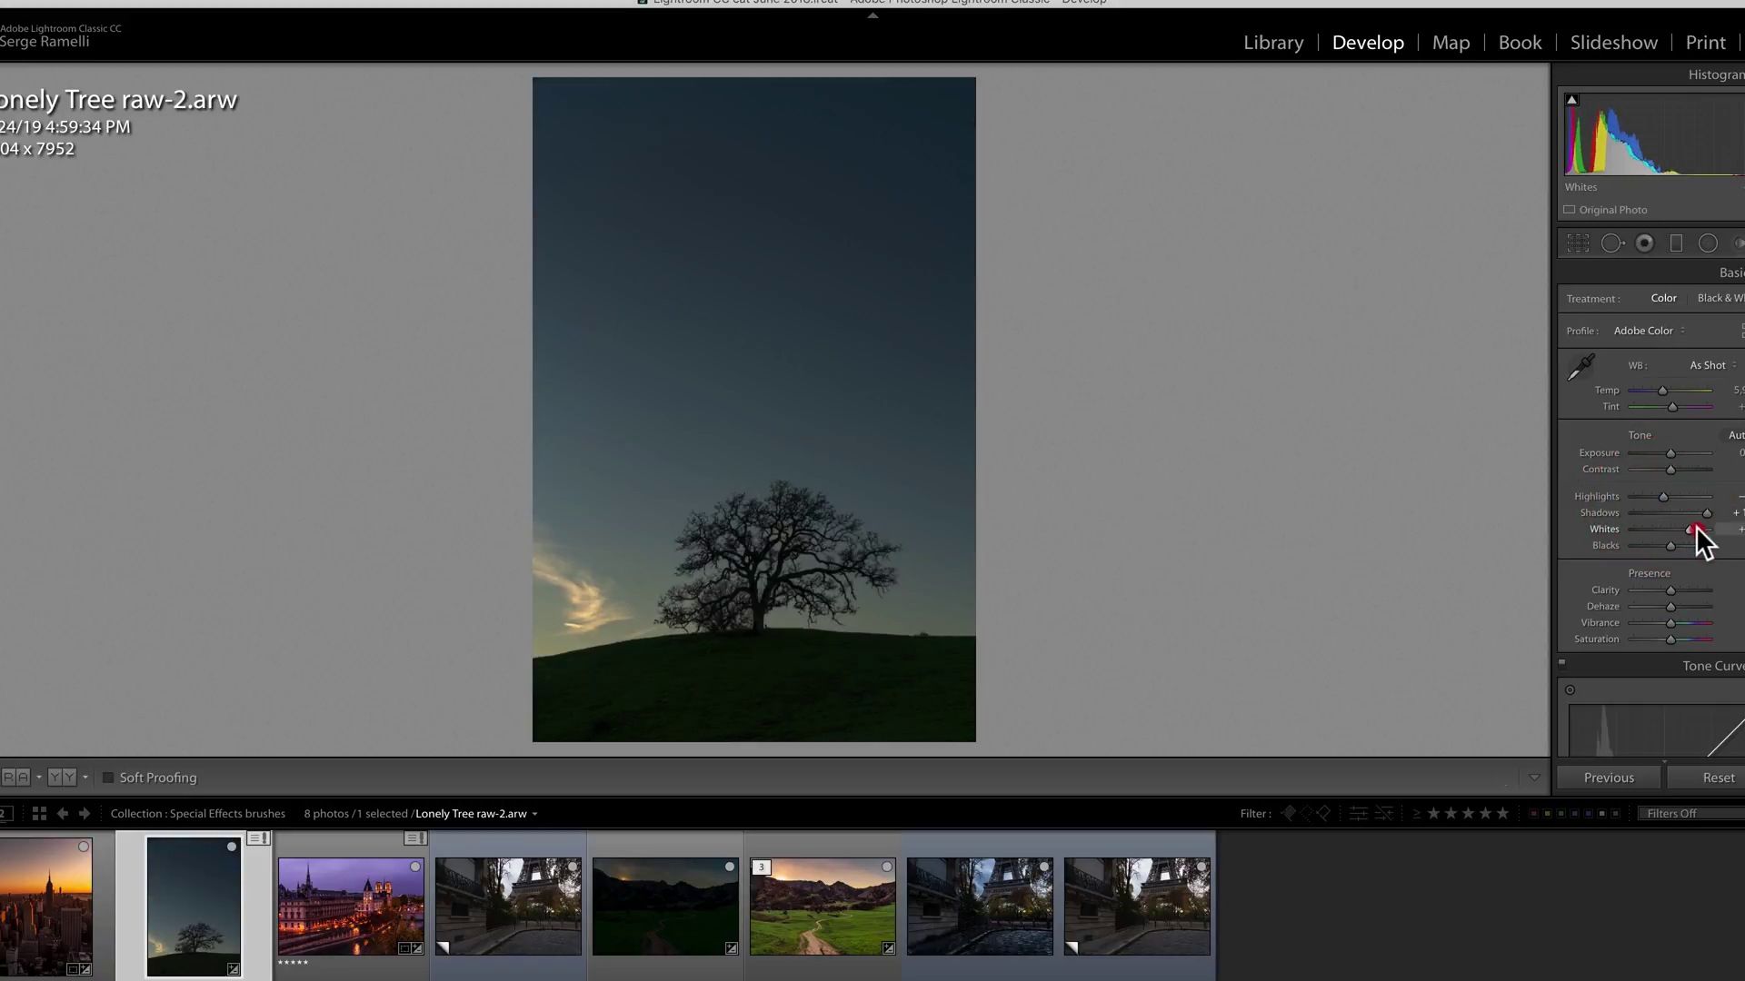
left_click(1692, 366)
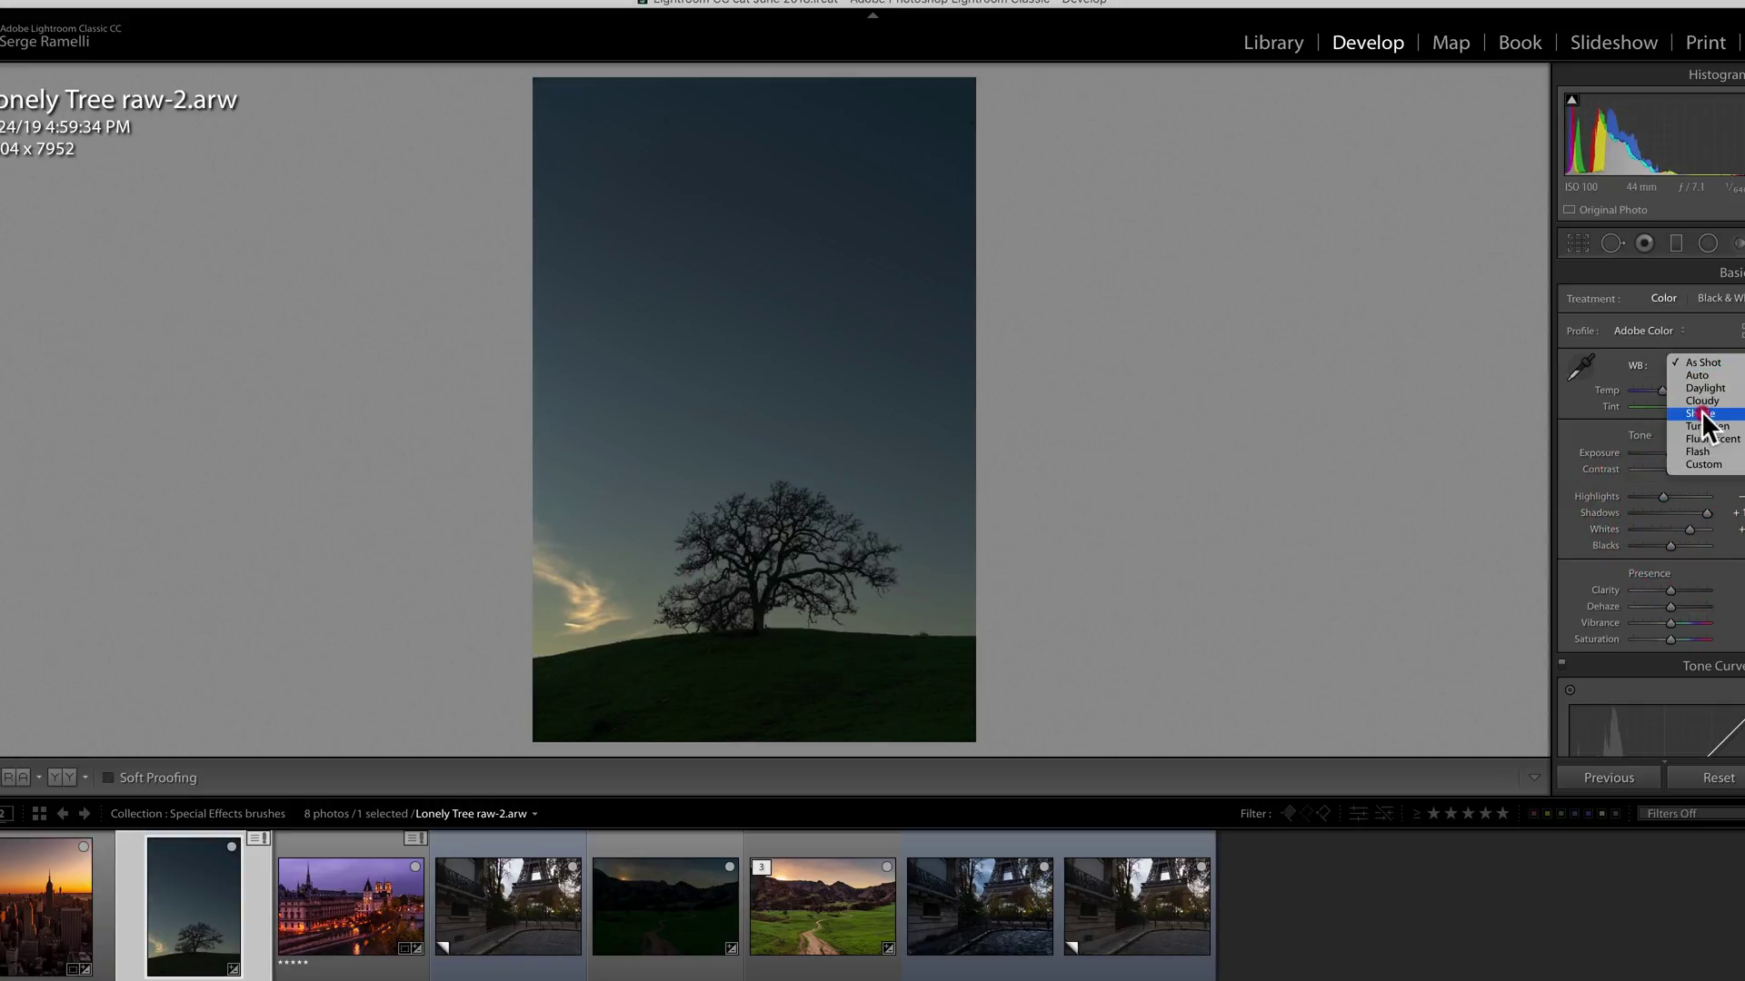
left_click(1702, 414)
left_click_drag(1677, 405, 1672, 455)
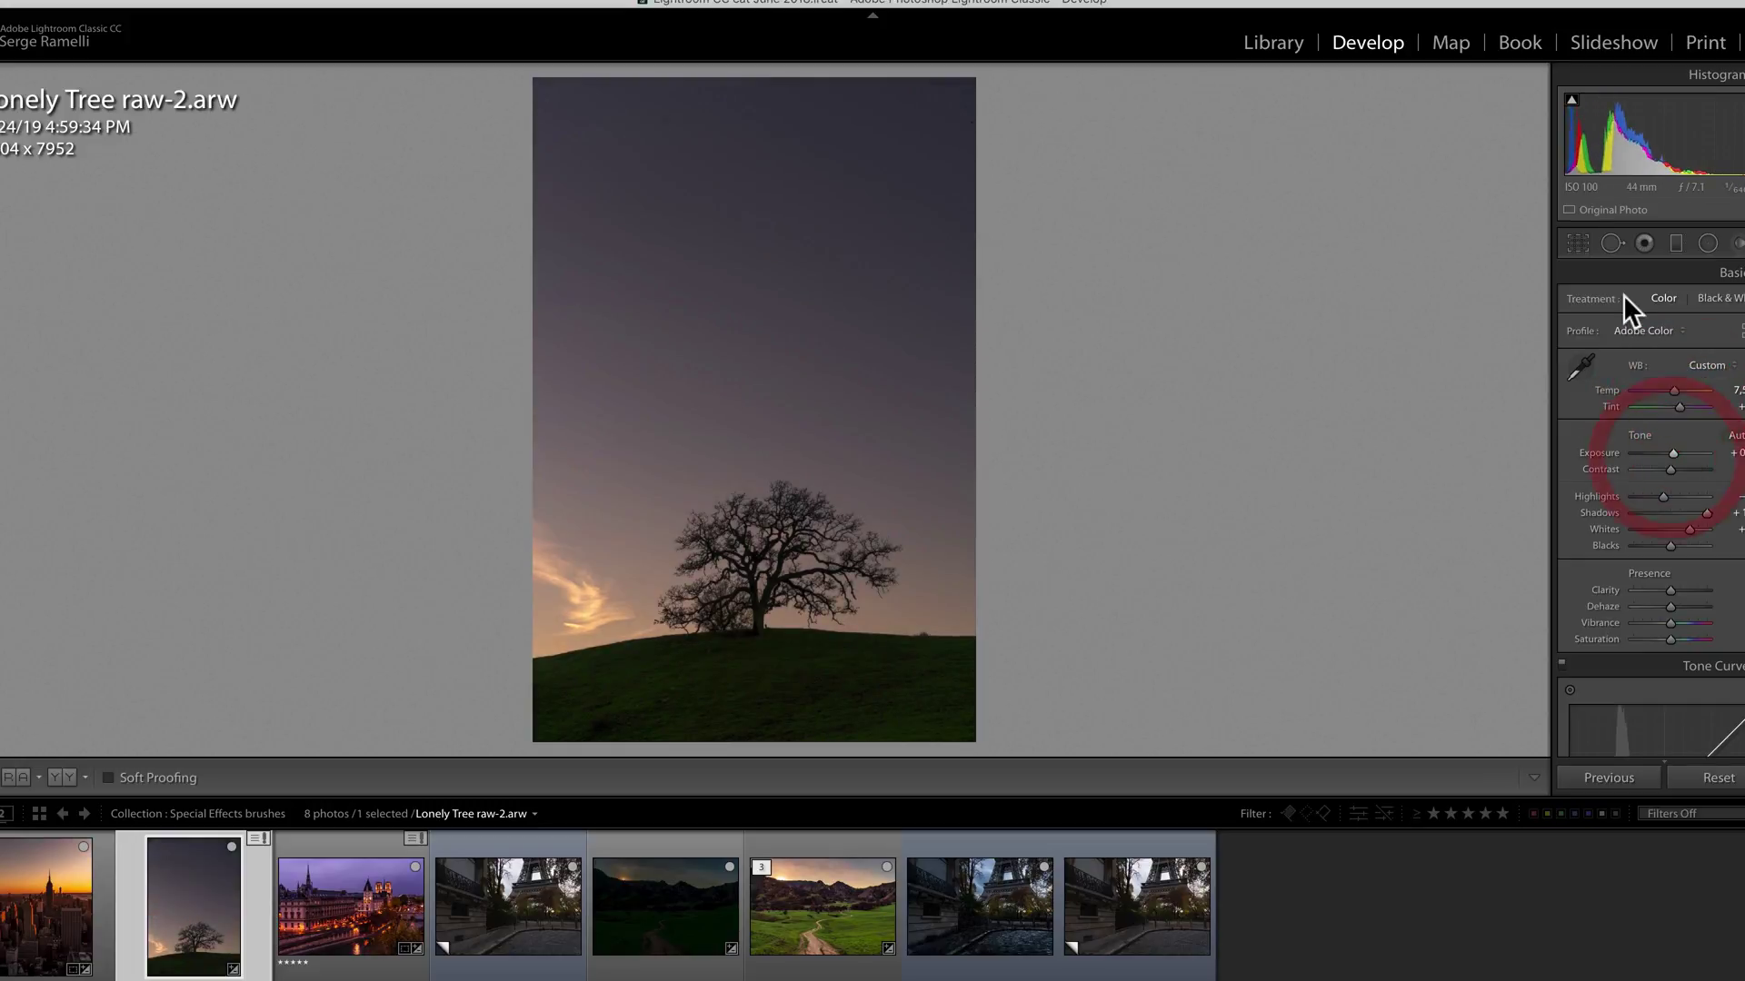
Step: Remove a spot from the photo and send it to Photoshop with Edit In
left_click(1611, 244)
left_click(654, 119)
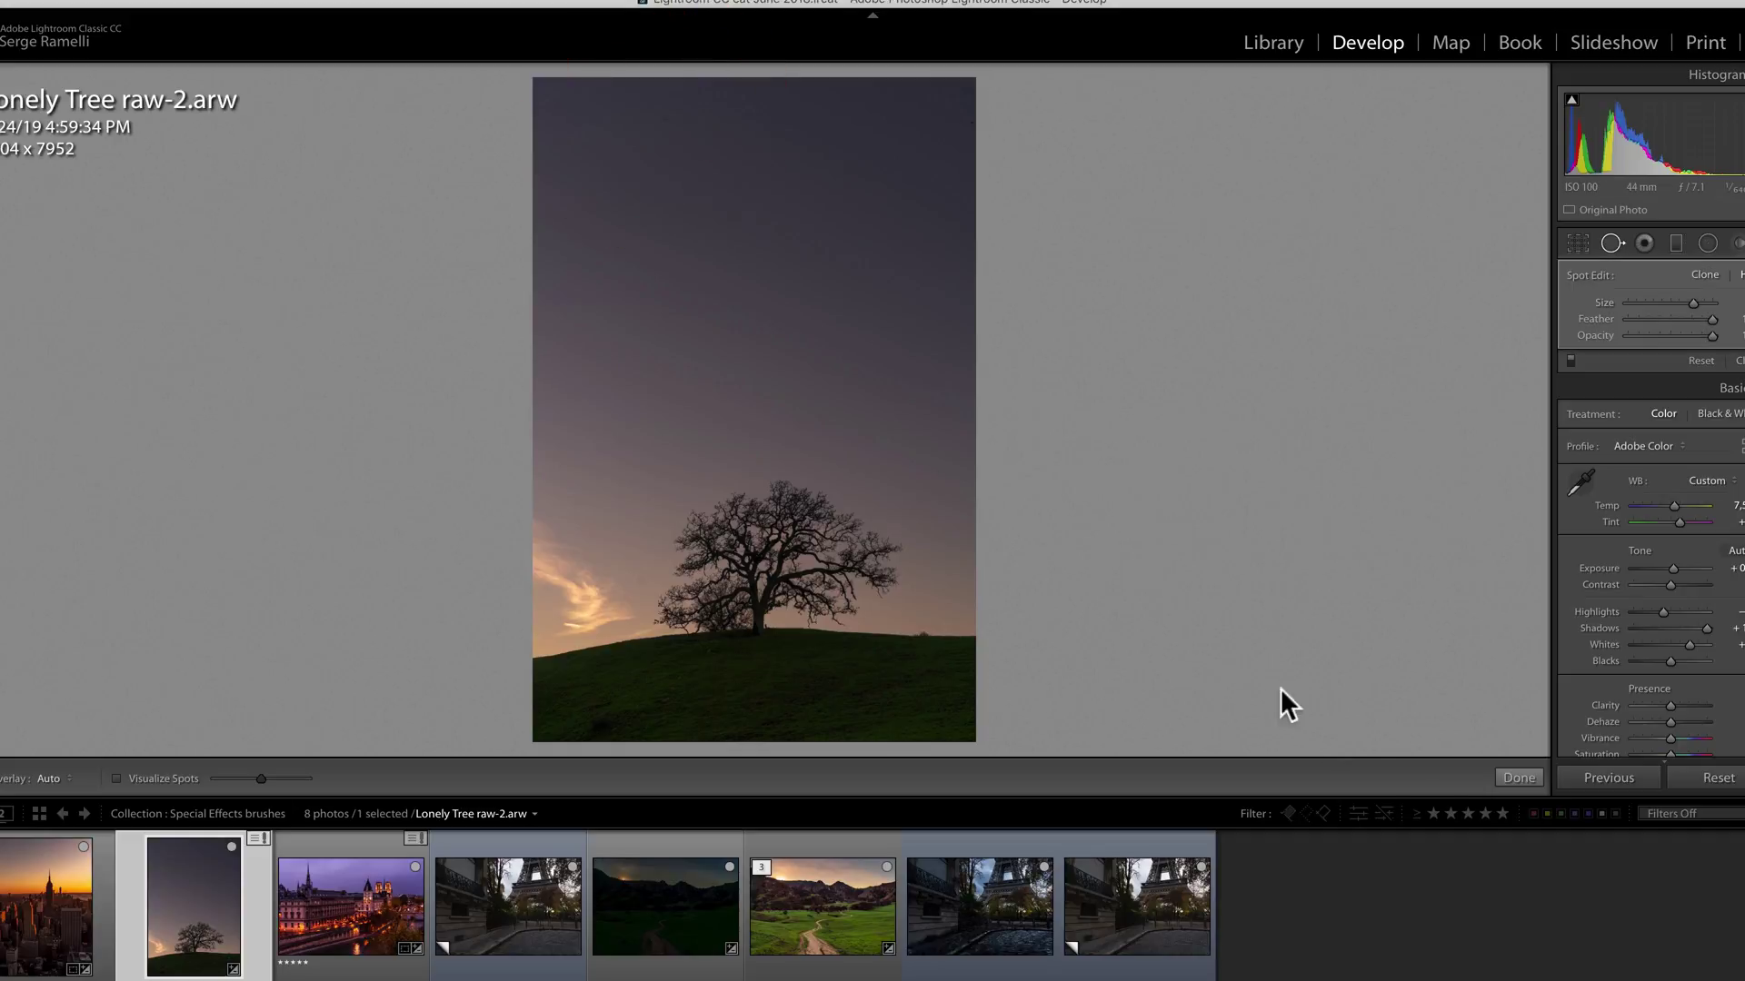
left_click(1519, 778)
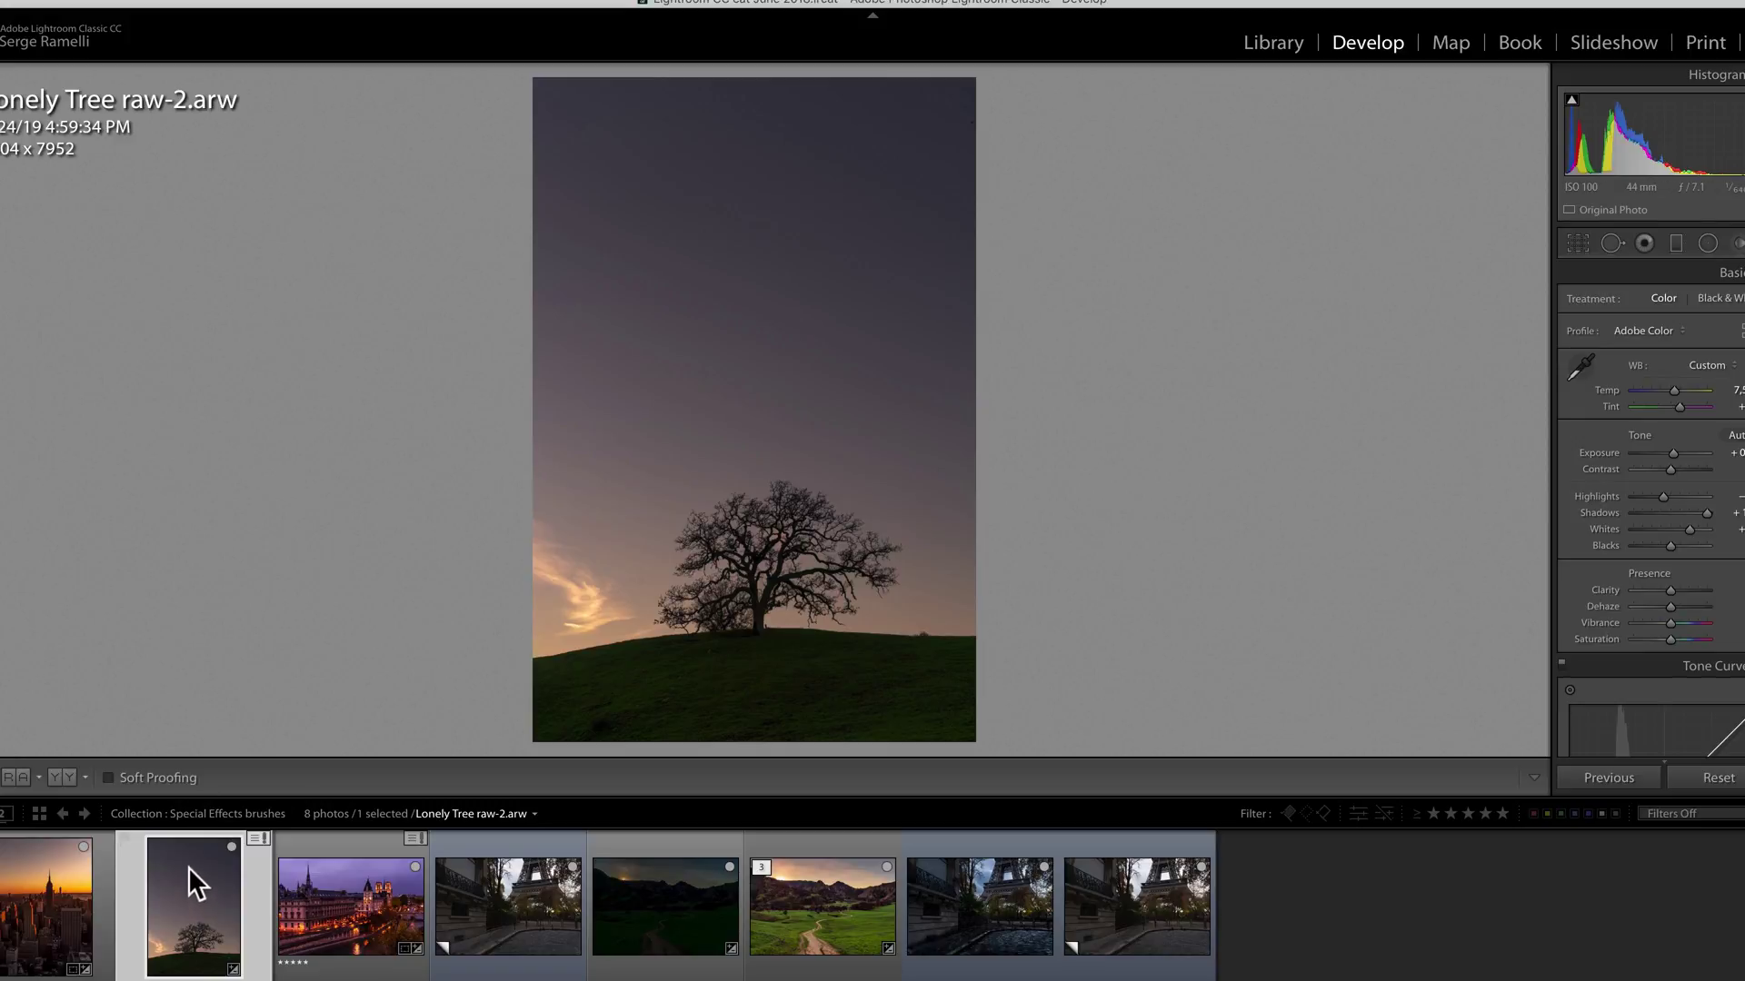
right_click(202, 895)
mouse_move(241, 604)
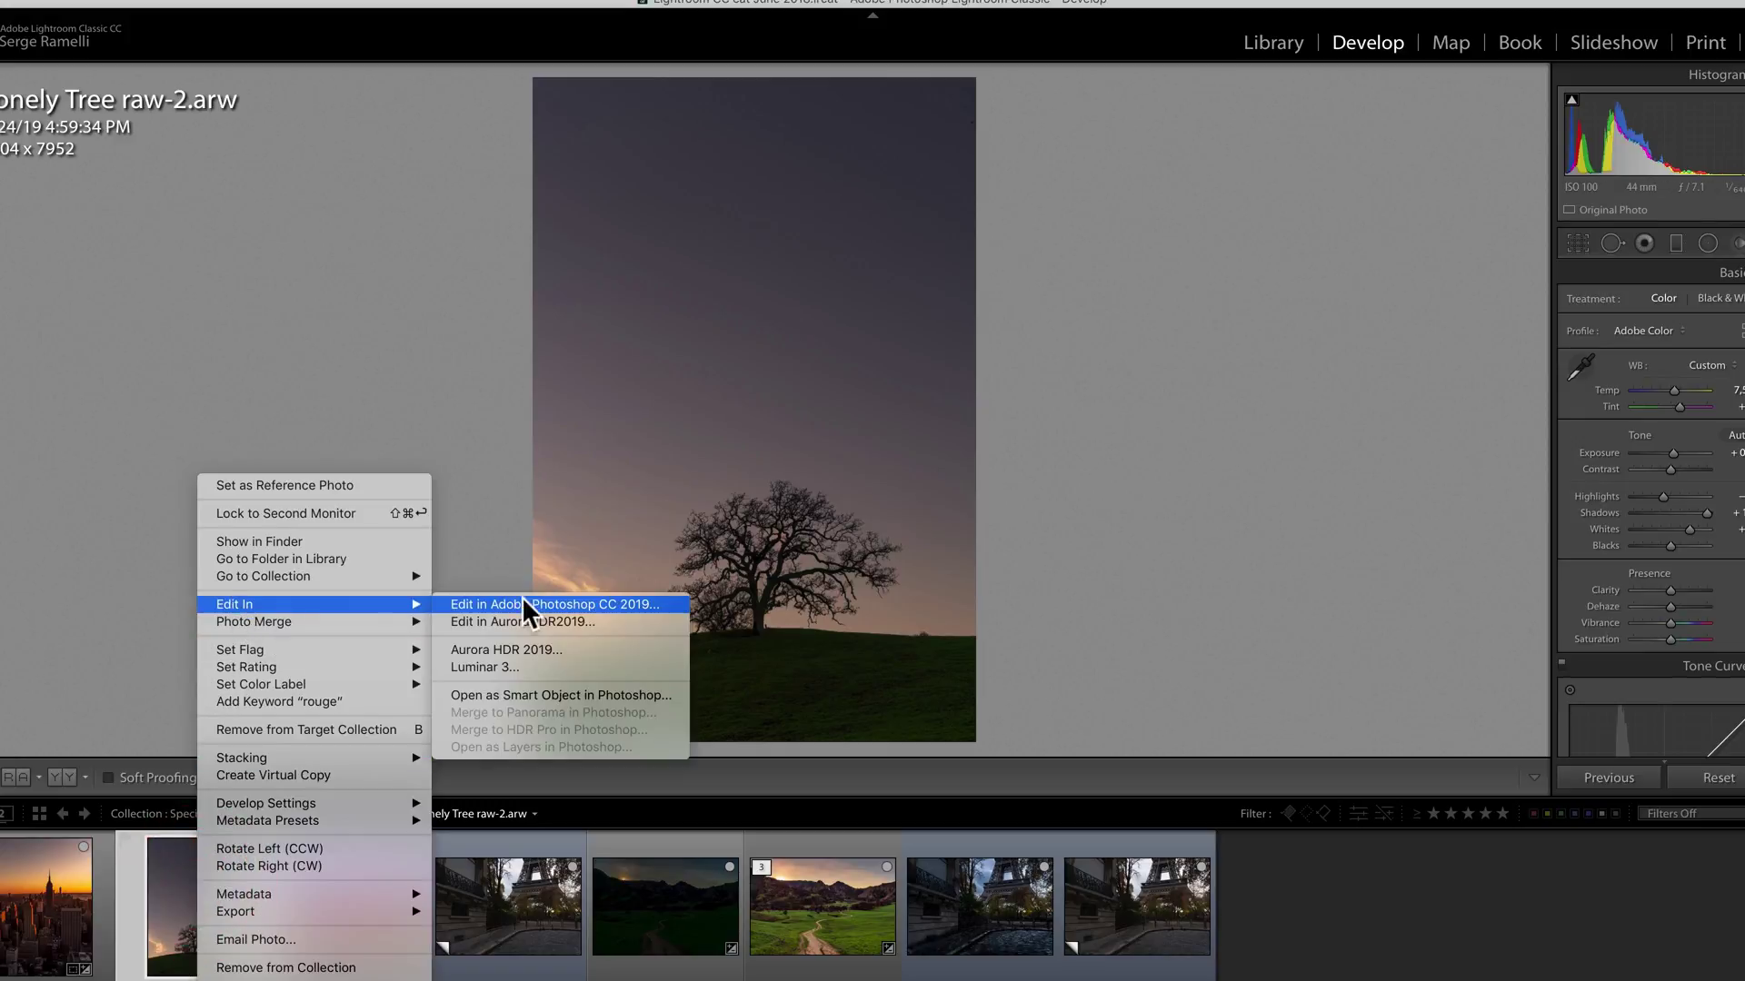
left_click(535, 604)
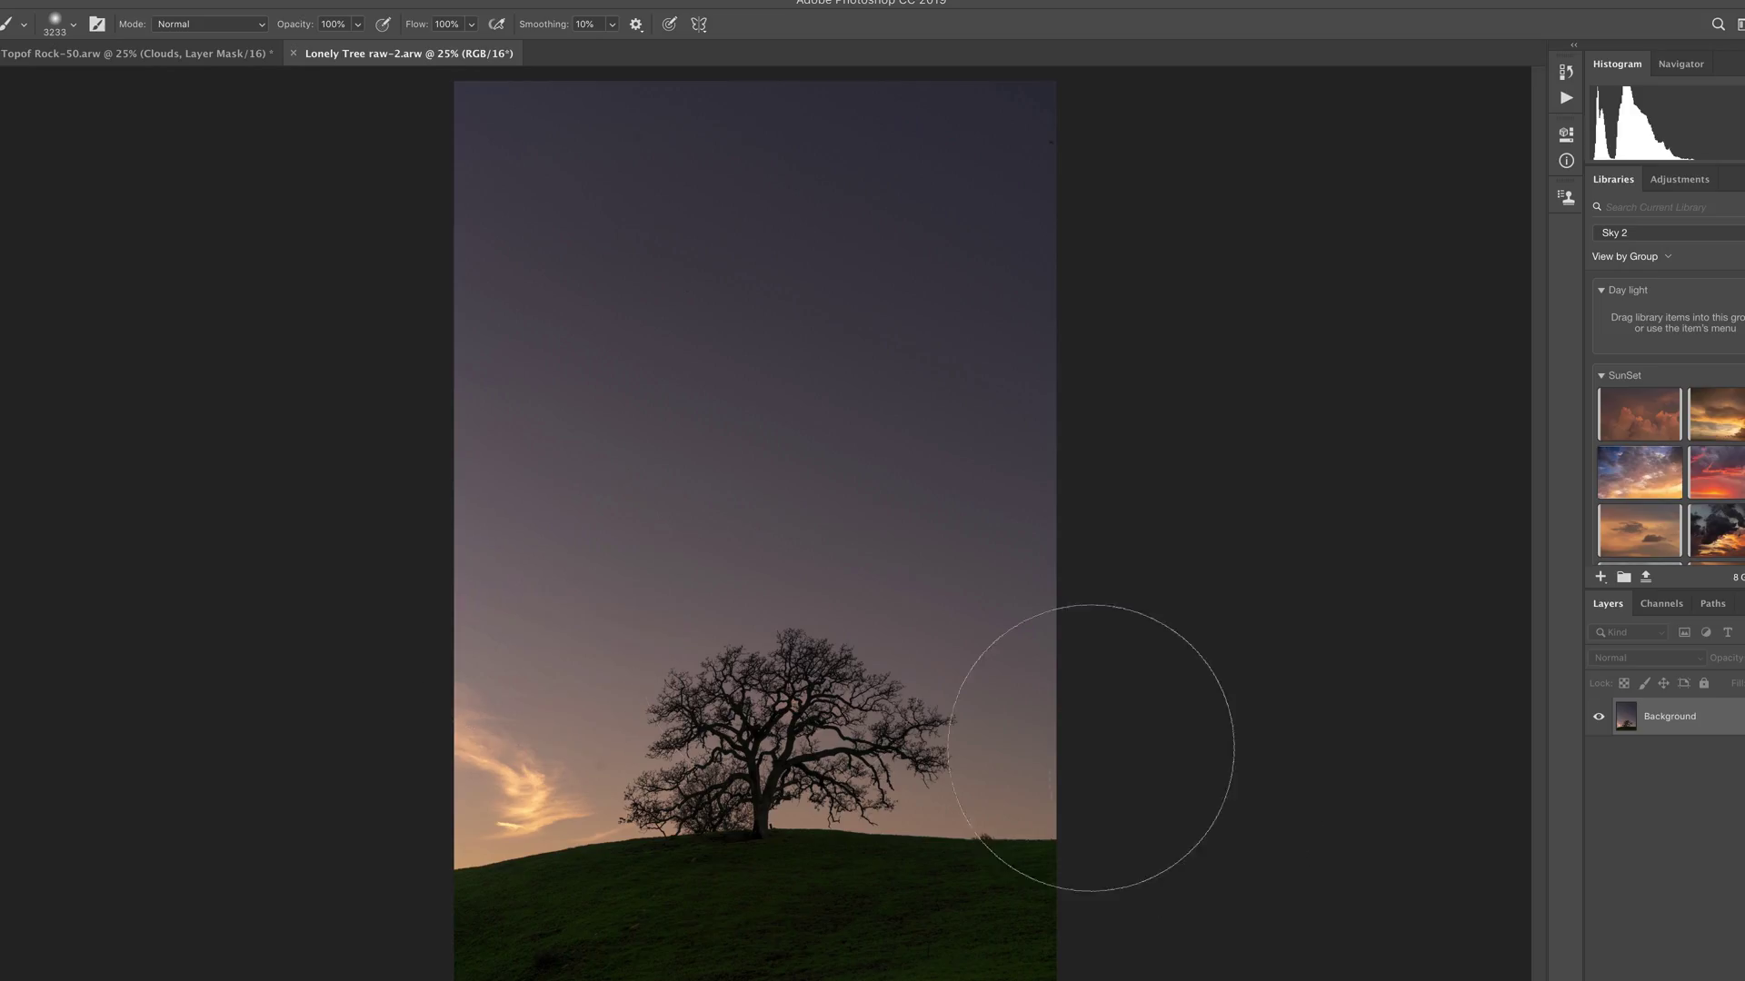
Step: Add a new empty layer named 'clouds'
left_click(1708, 965)
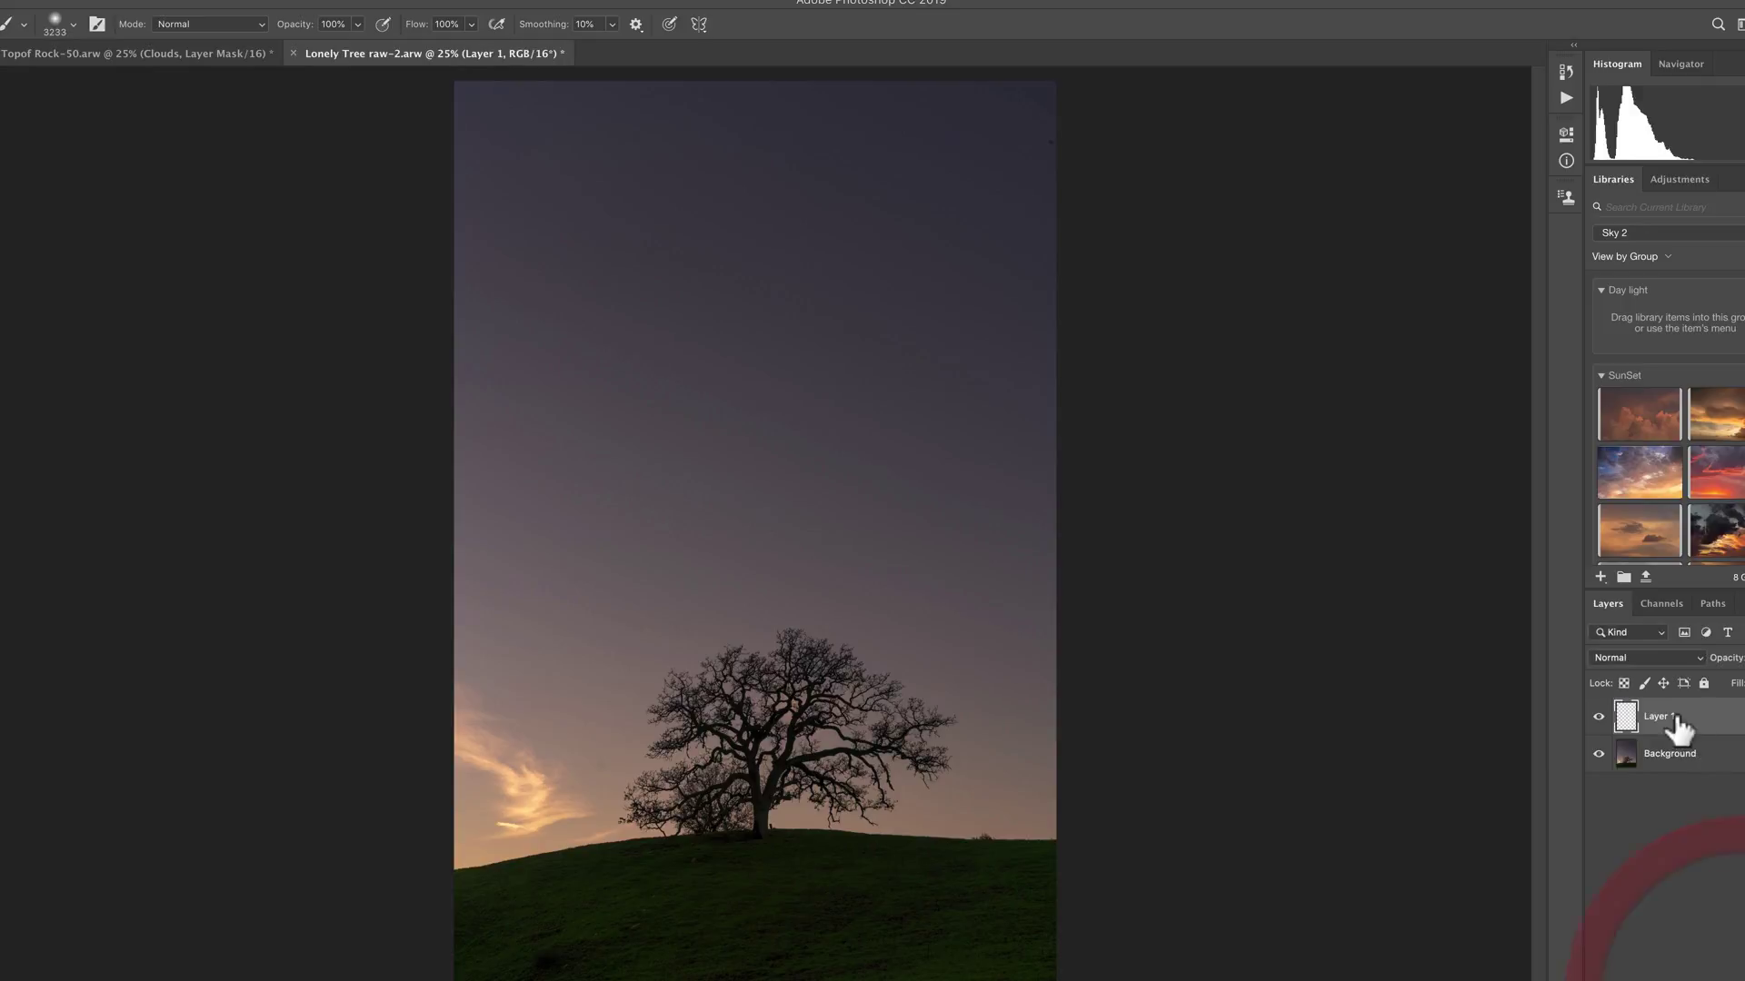
double_click(1667, 716)
type("clouds")
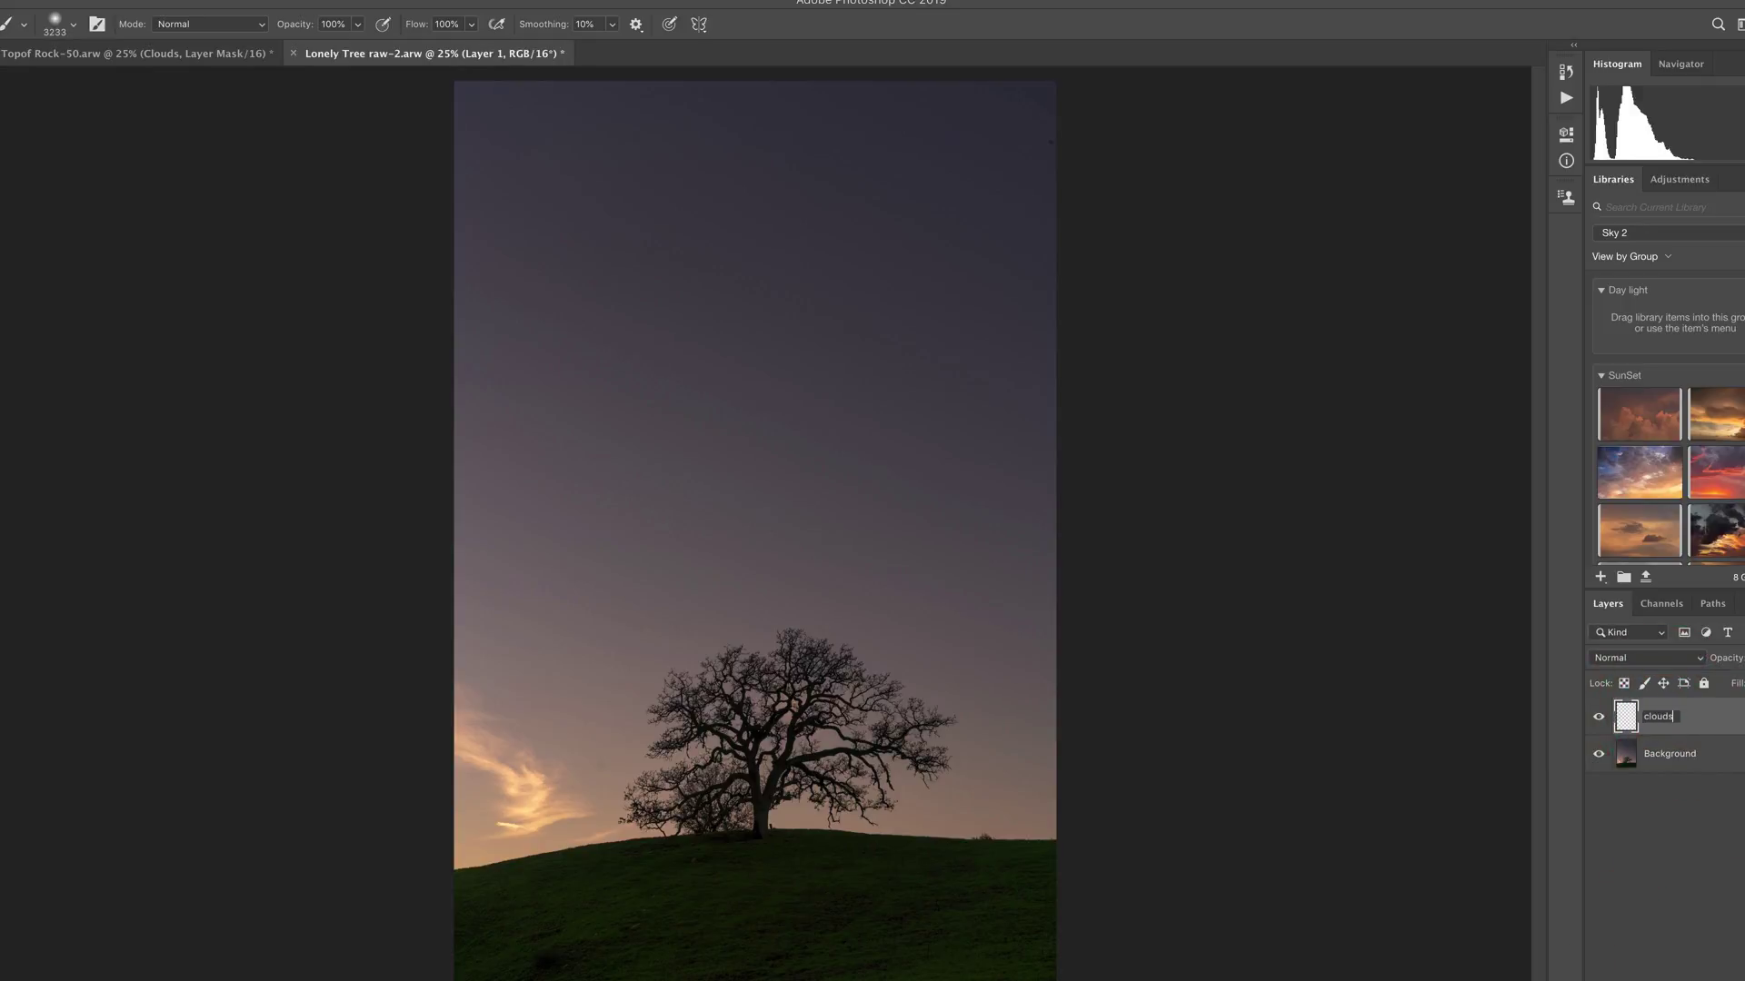
Step: Stamp one Full Sky Dark 03 cloud at 5000 px into the upper sky
left_click(71, 23)
left_click_drag(352, 200, 351, 538)
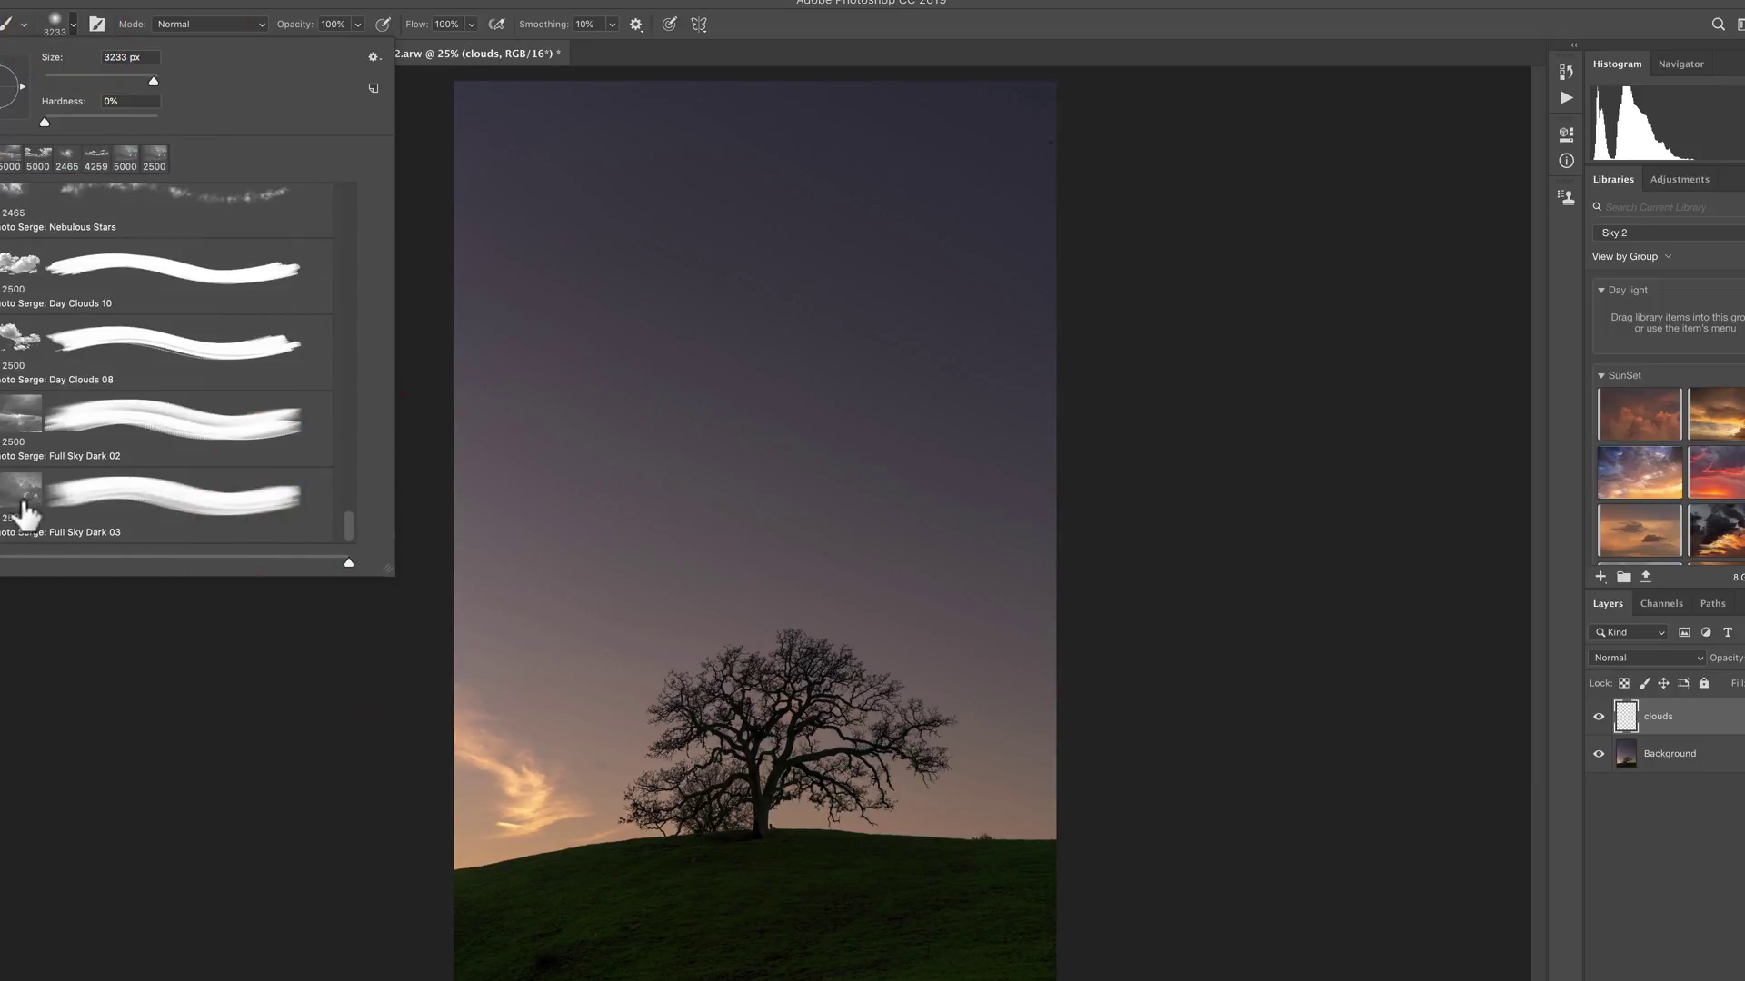
left_click(23, 491)
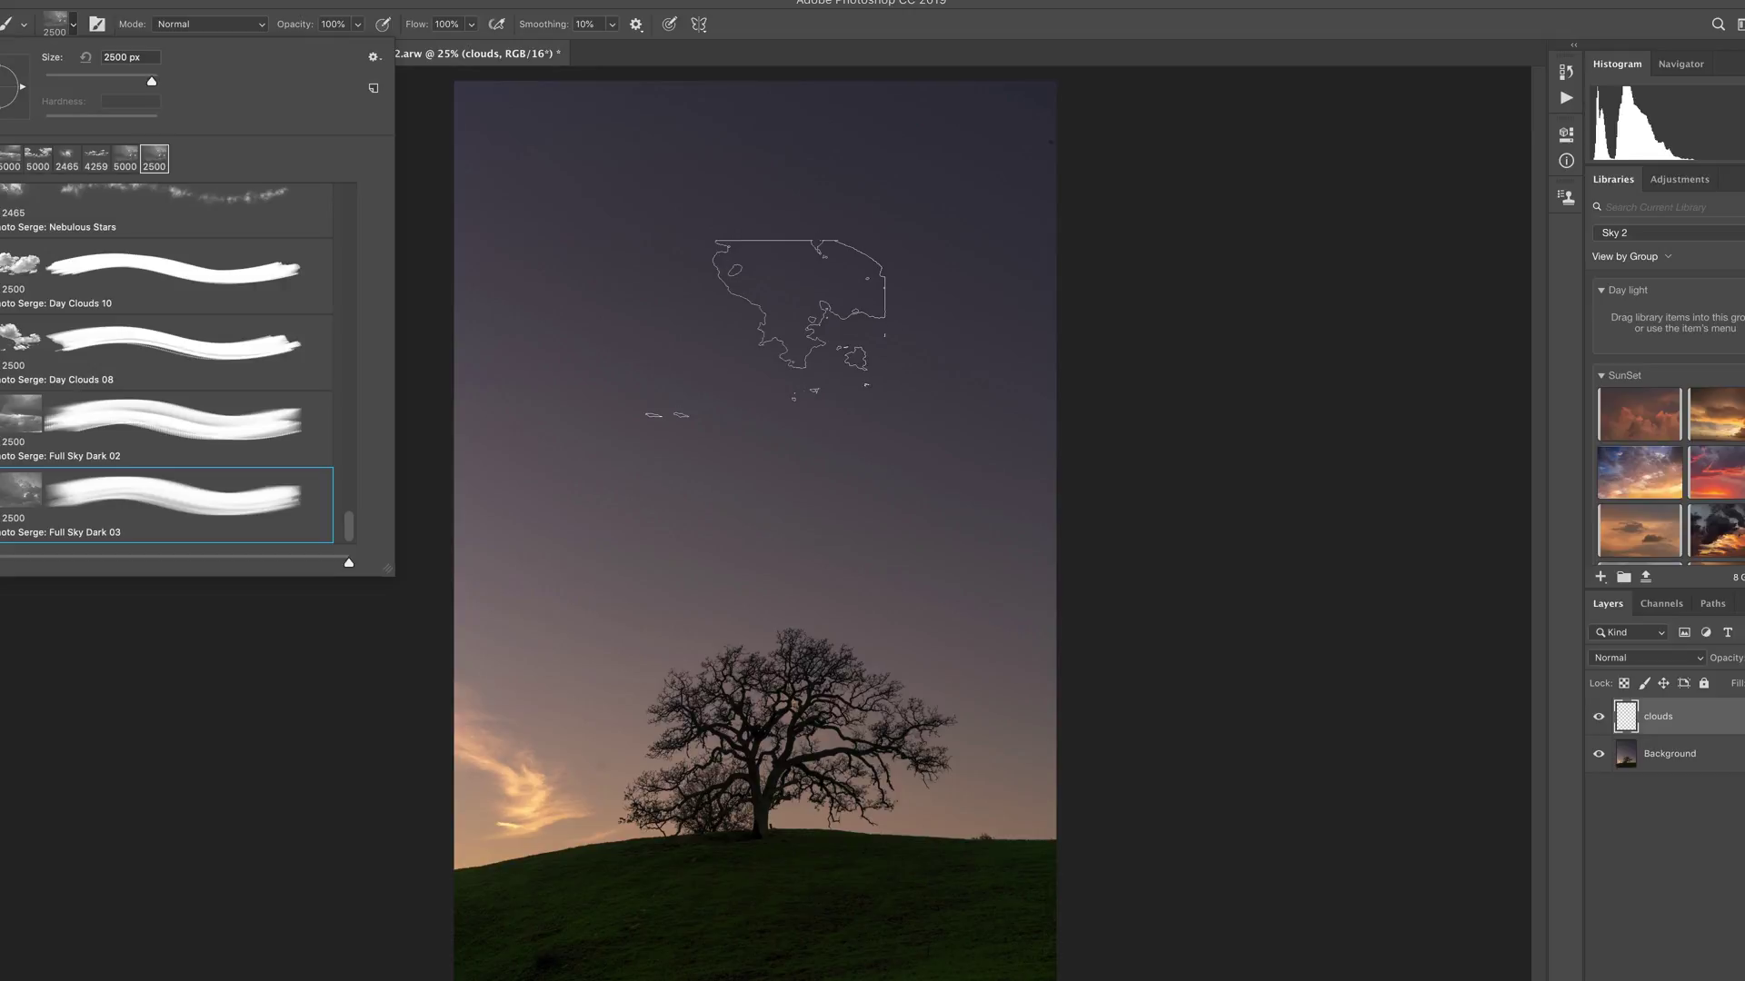
mouse_move(747, 337)
left_mouse_down()
mouse_move(760, 358)
mouse_move(1150, 351)
left_mouse_up()
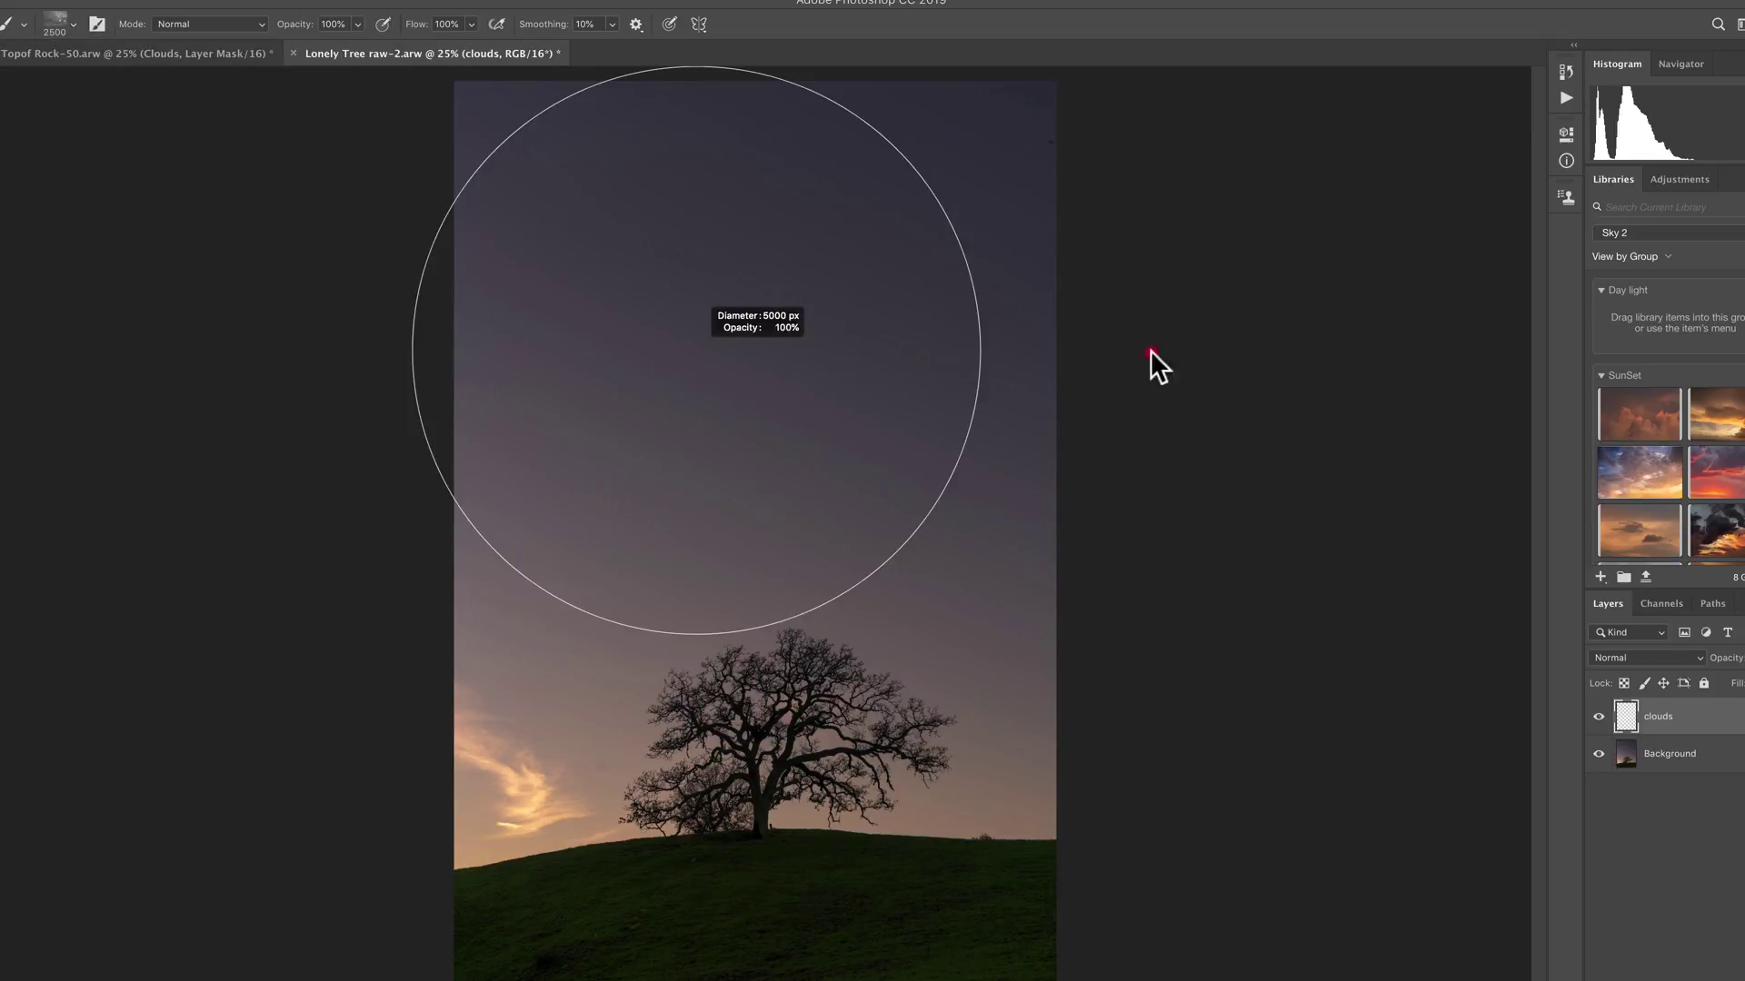
left_click_drag(1421, 346, 1421, 346)
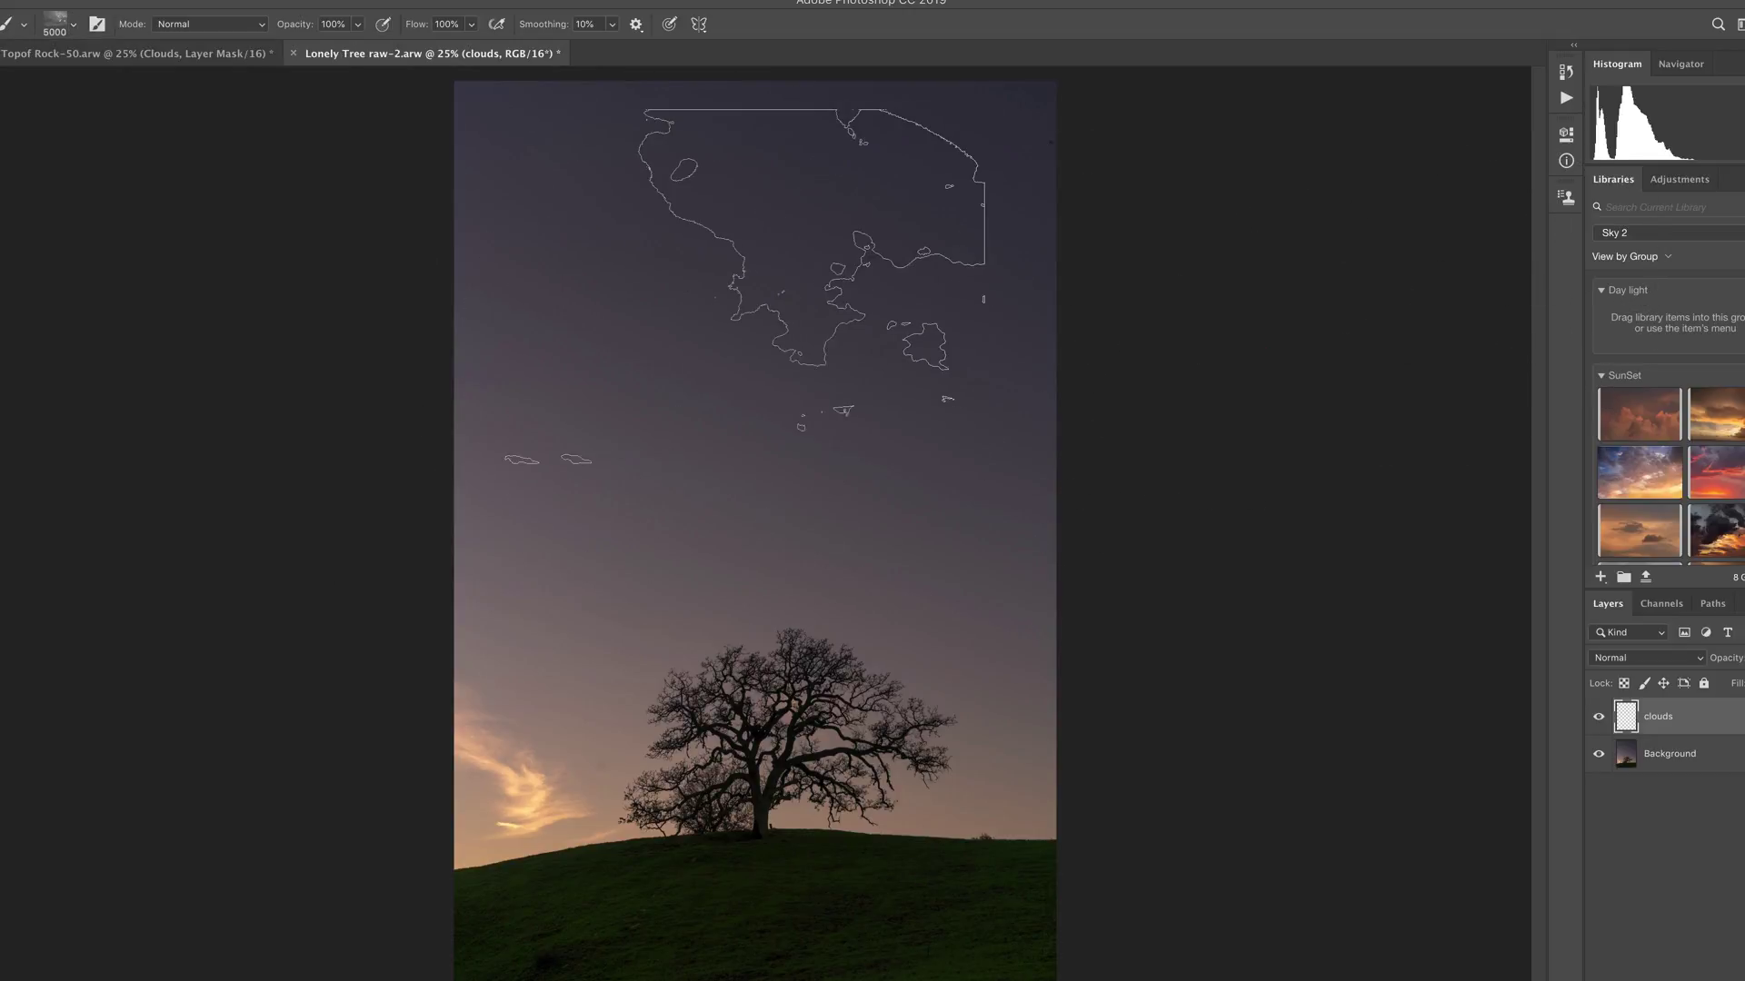
left_click(745, 261)
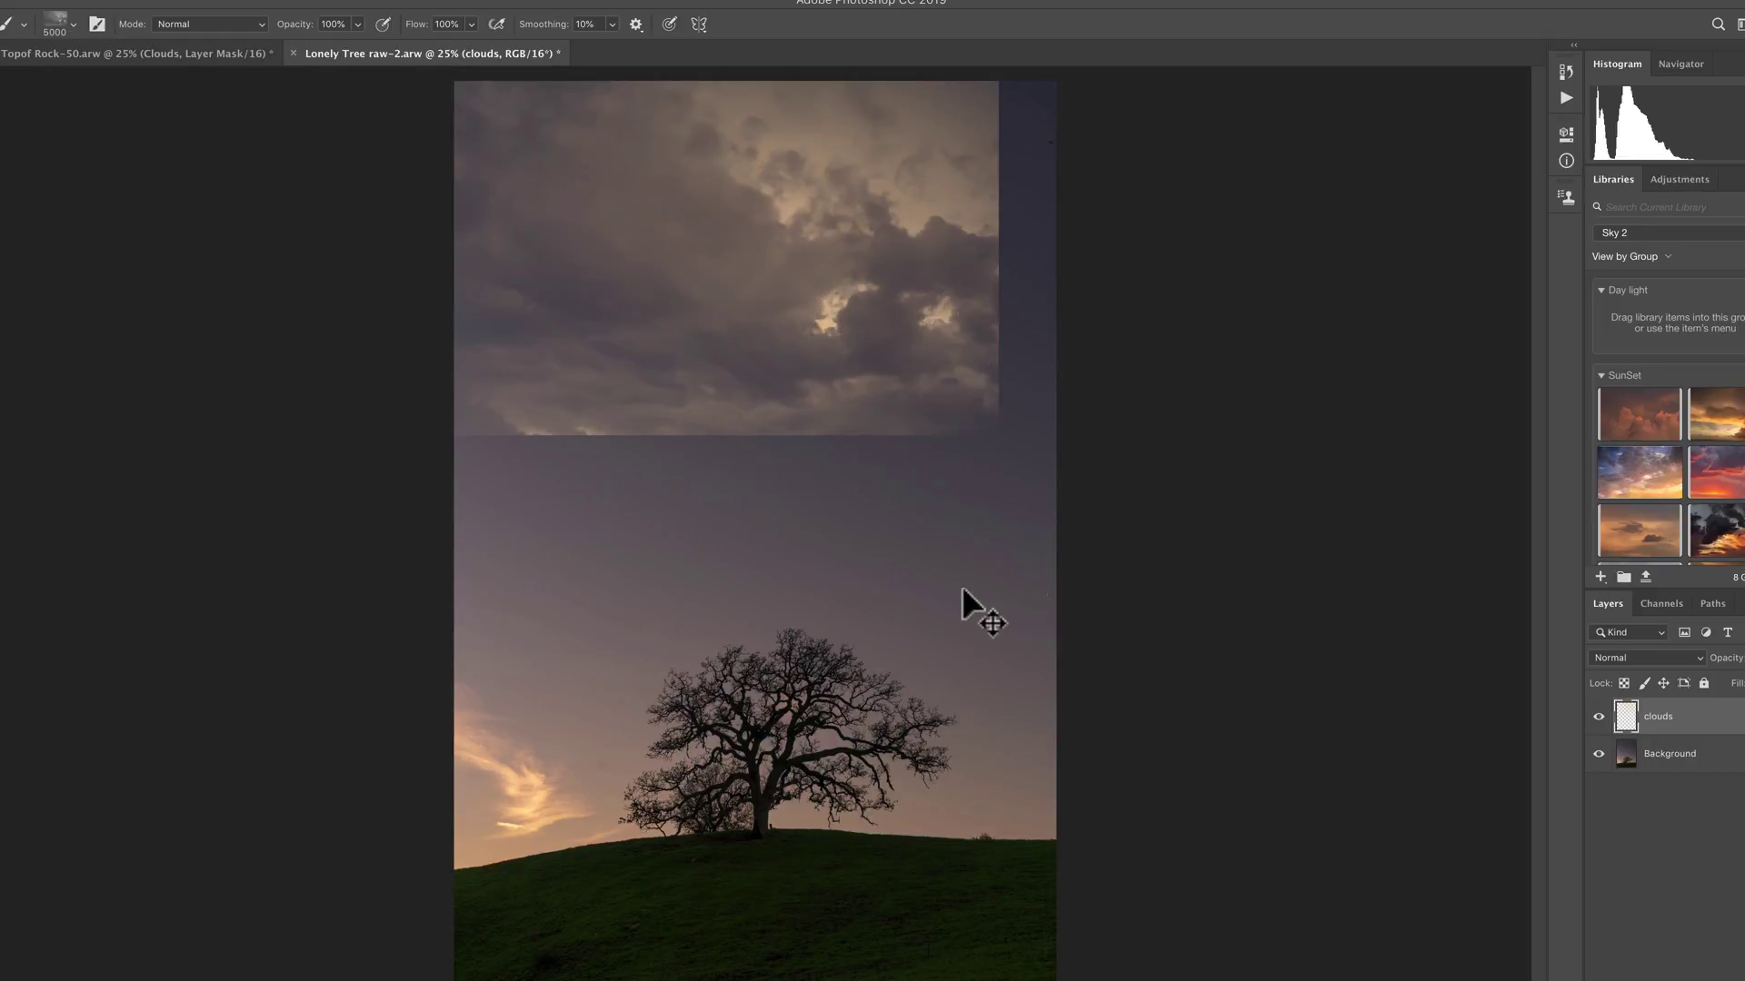
Step: Stretch the cloud stamp past both side edges and down toward the tree
key("ctrl+t")
left_click_drag(1002, 260, 1072, 261)
left_click_drag(762, 435, 787, 640)
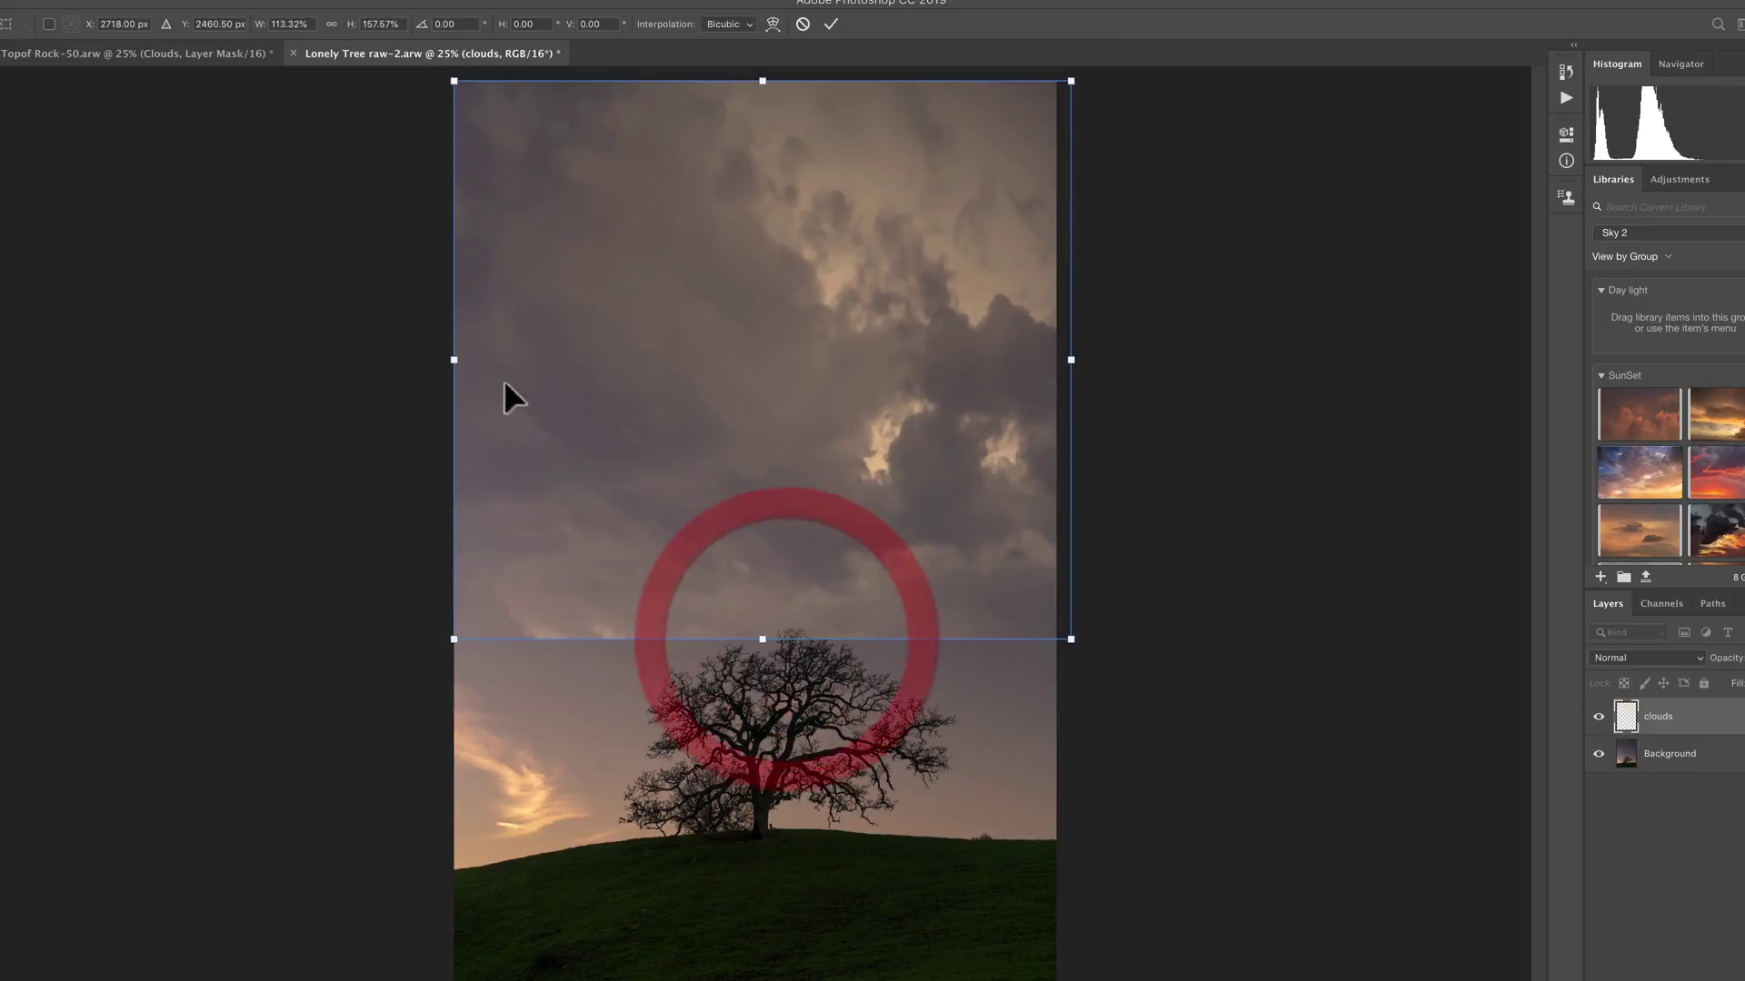
left_click_drag(454, 359, 338, 360)
left_click_drag(1072, 359, 1190, 360)
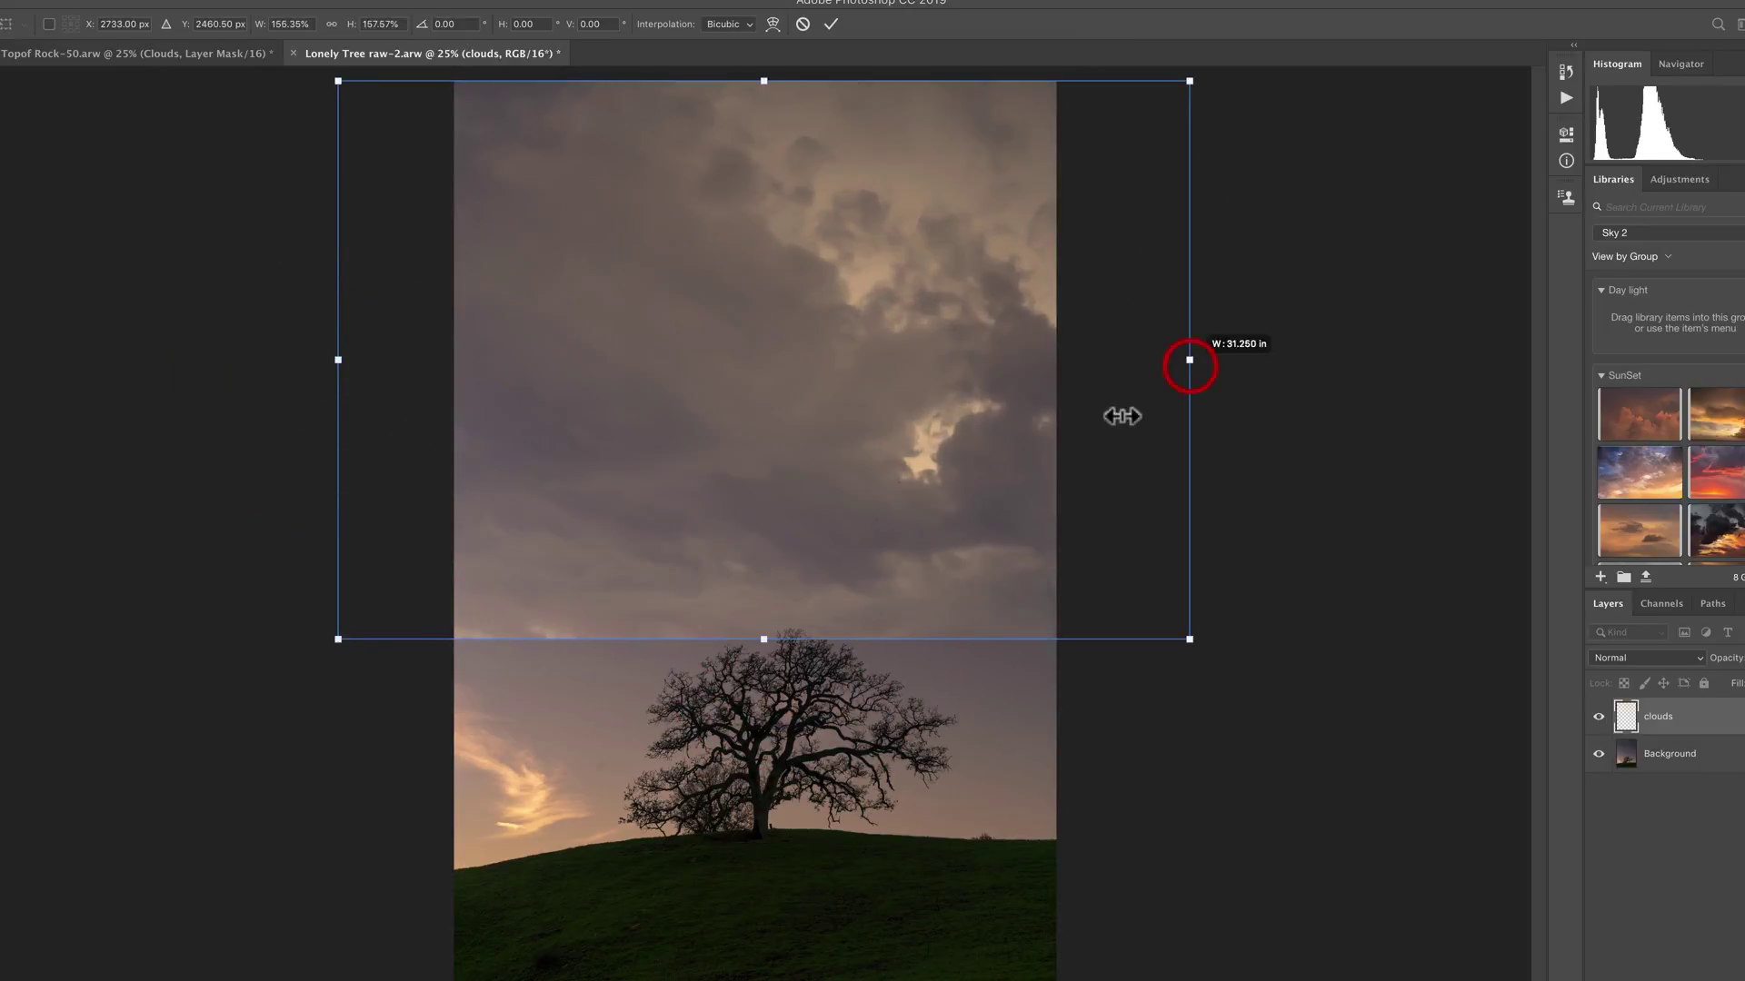
left_click_drag(759, 638, 763, 715)
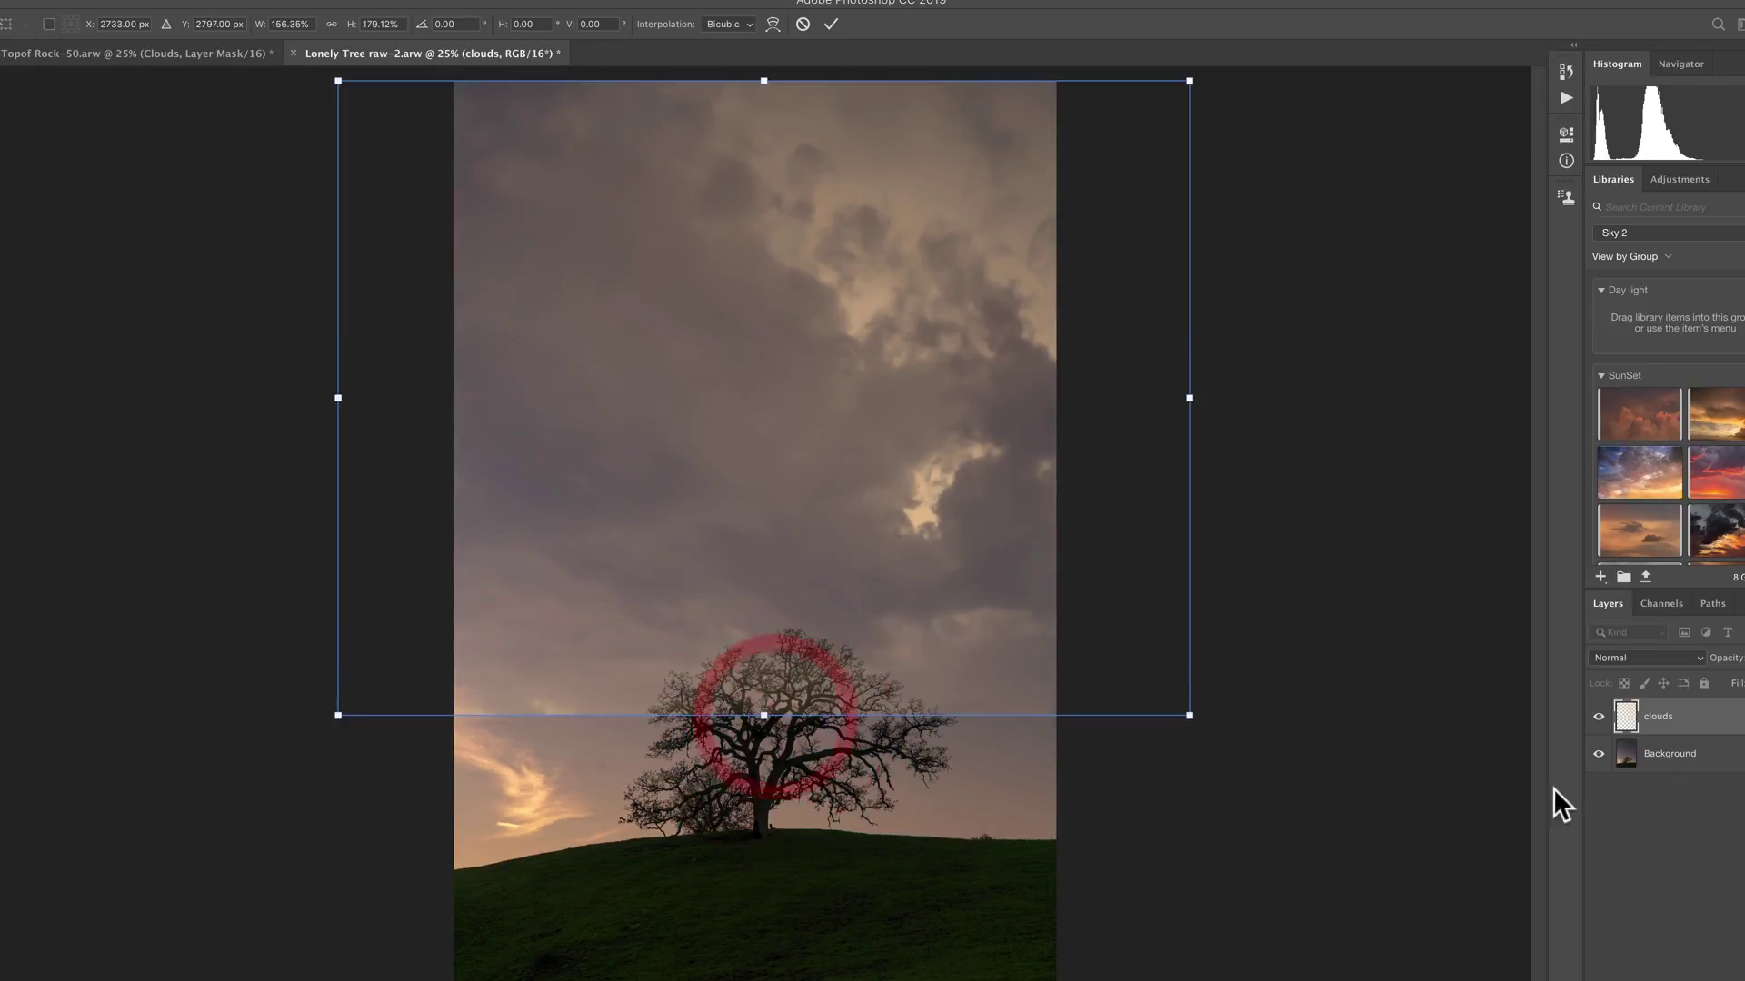
key("Return")
key("b")
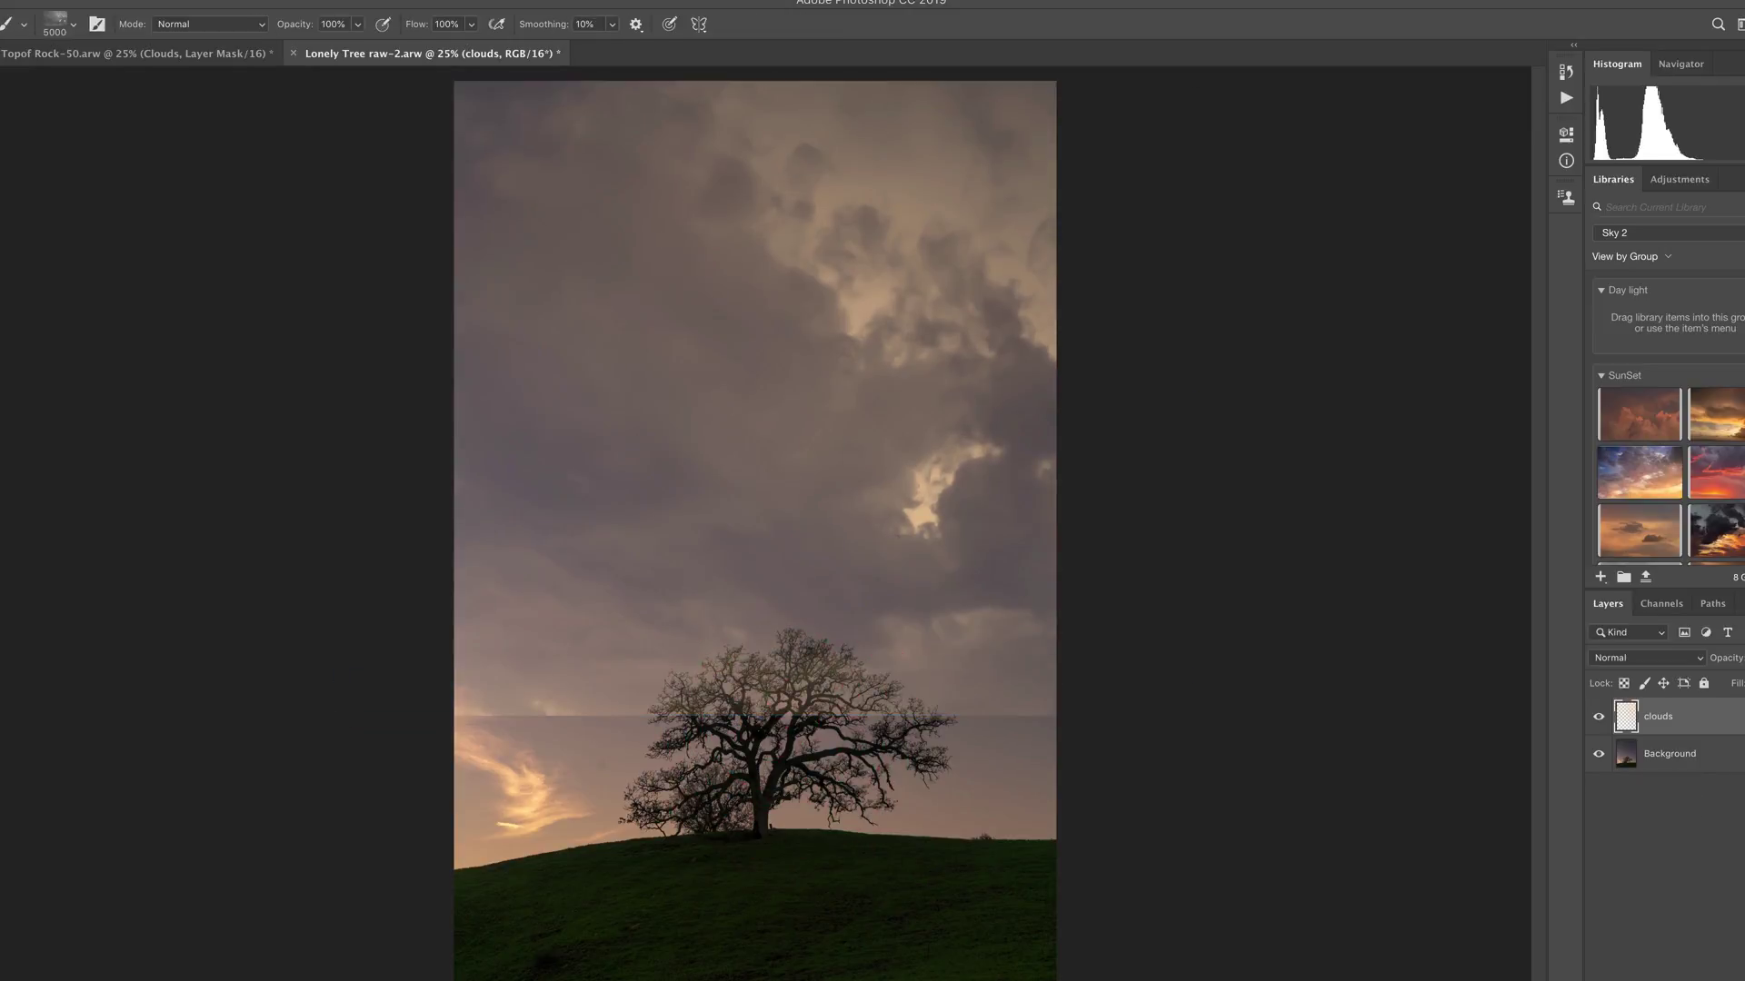
Step: Add a mask to the clouds layer and load a Soft Round brush at about 4365 px
left_click(1663, 972)
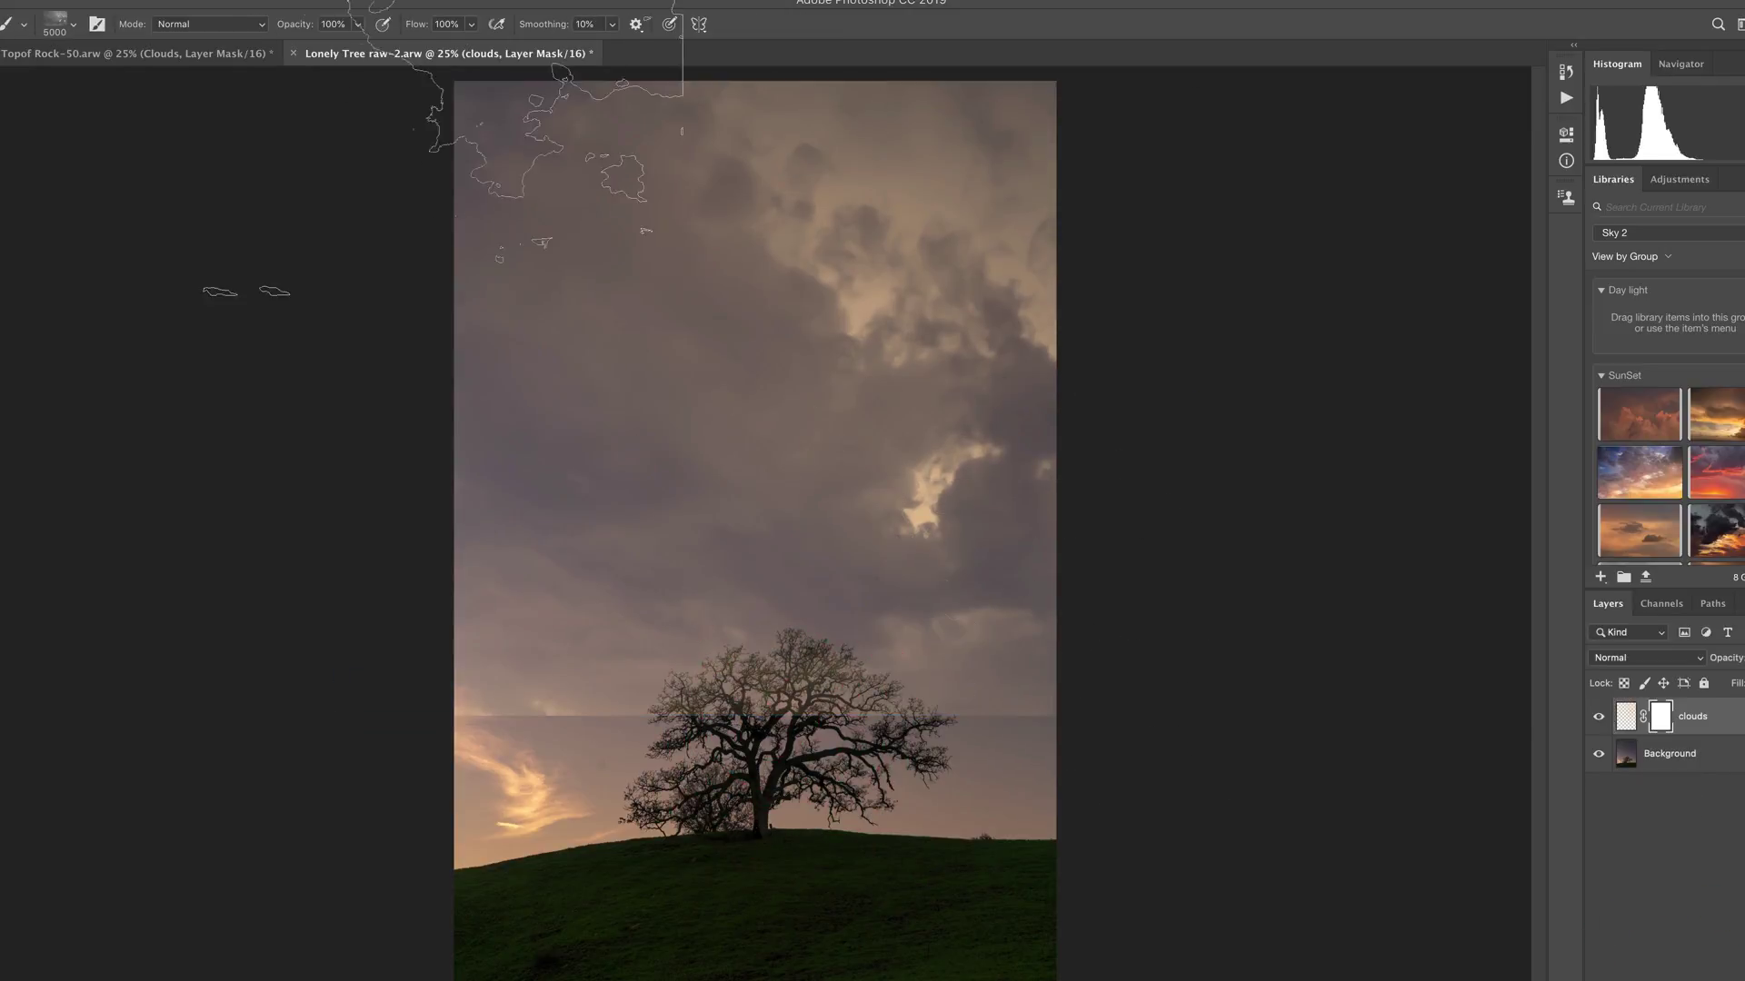
left_click(73, 24)
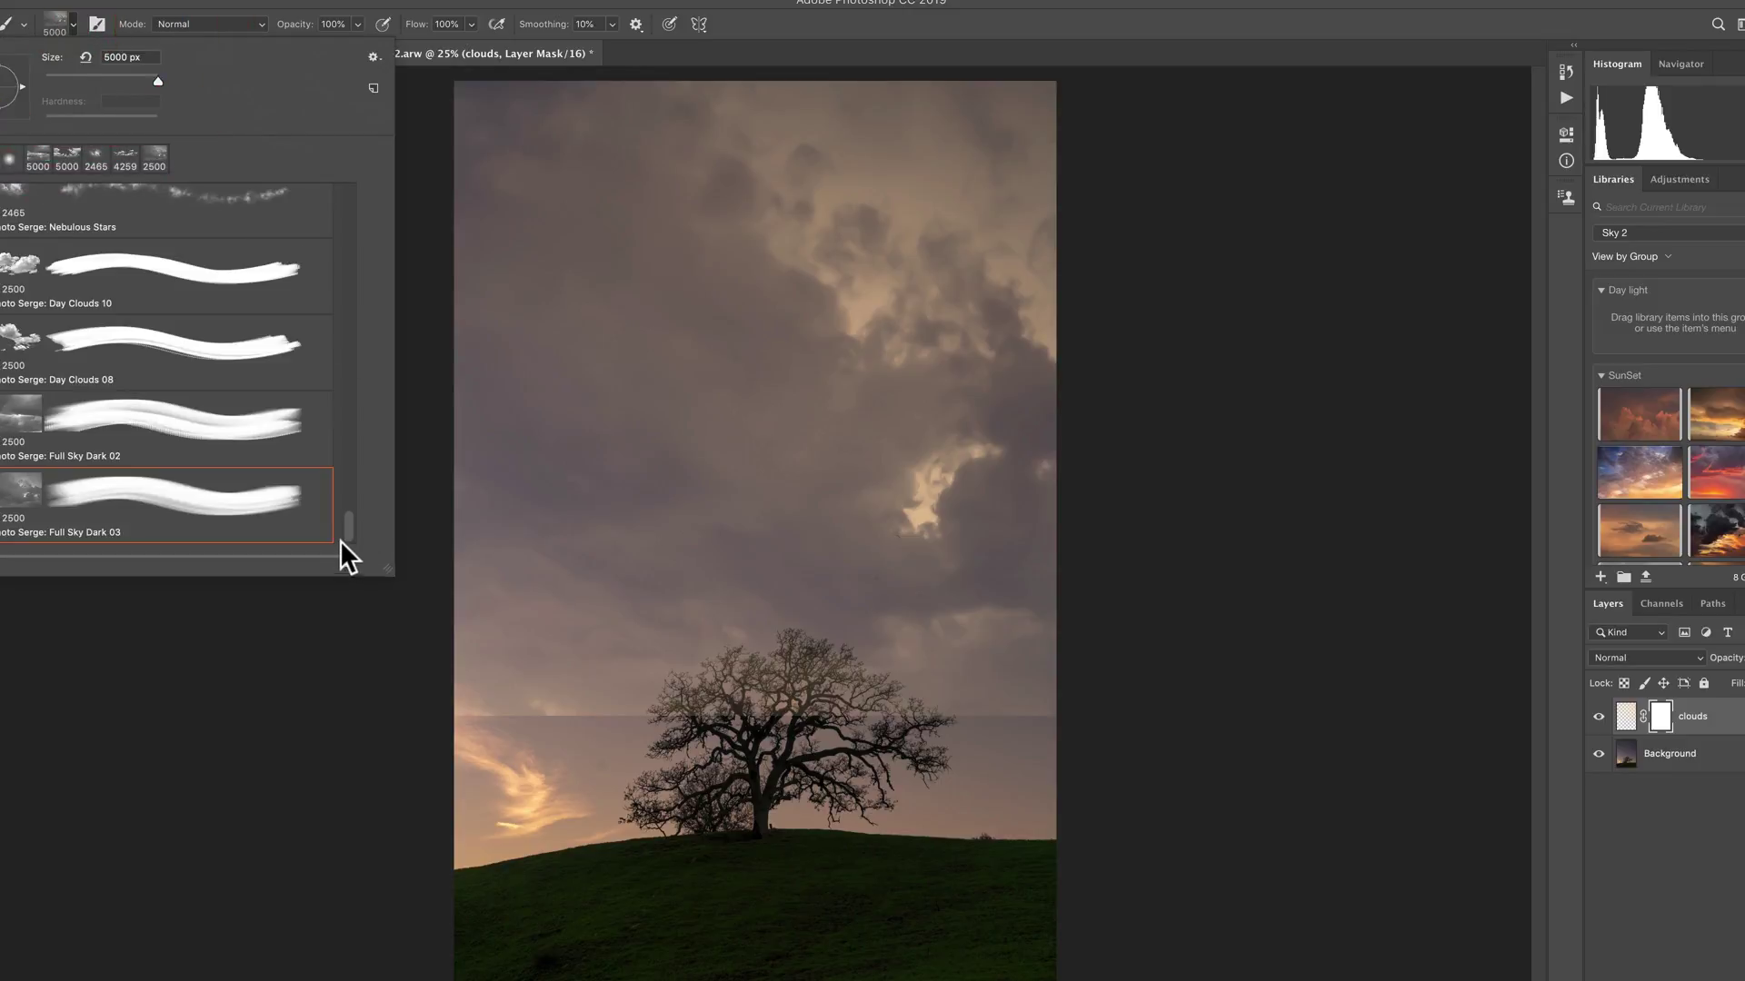
left_click_drag(340, 540, 345, 191)
left_click(210, 238)
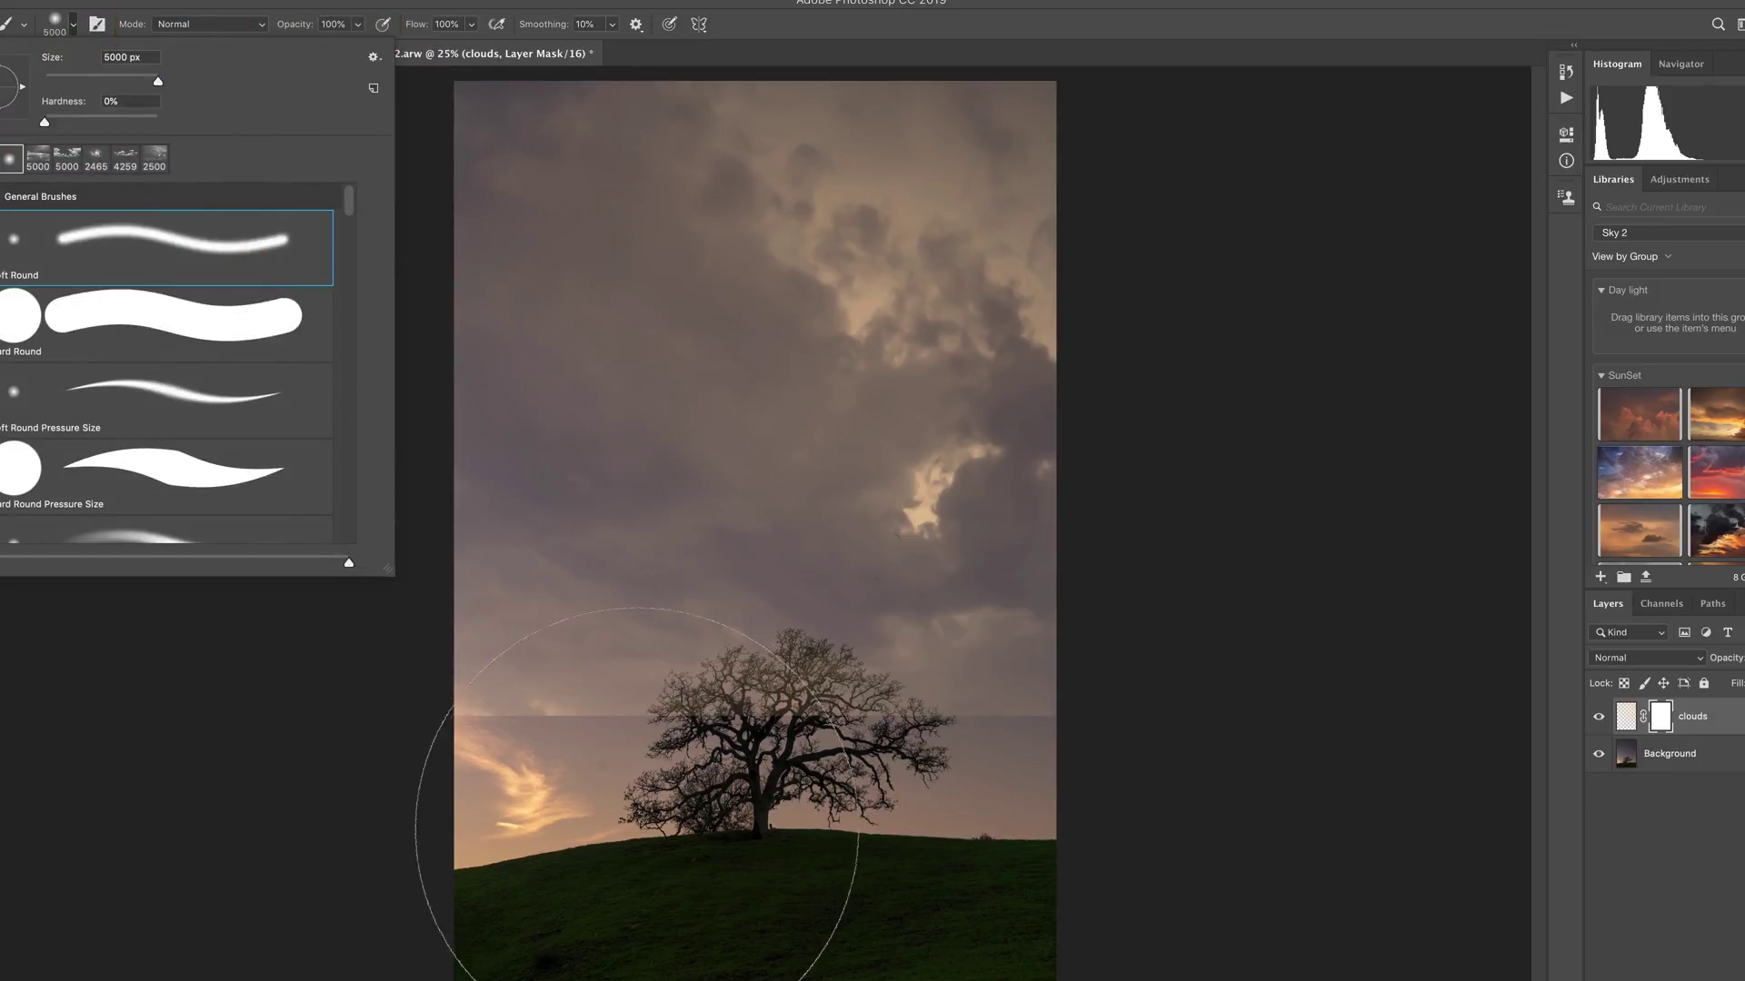
left_click_drag(712, 800, 640, 796)
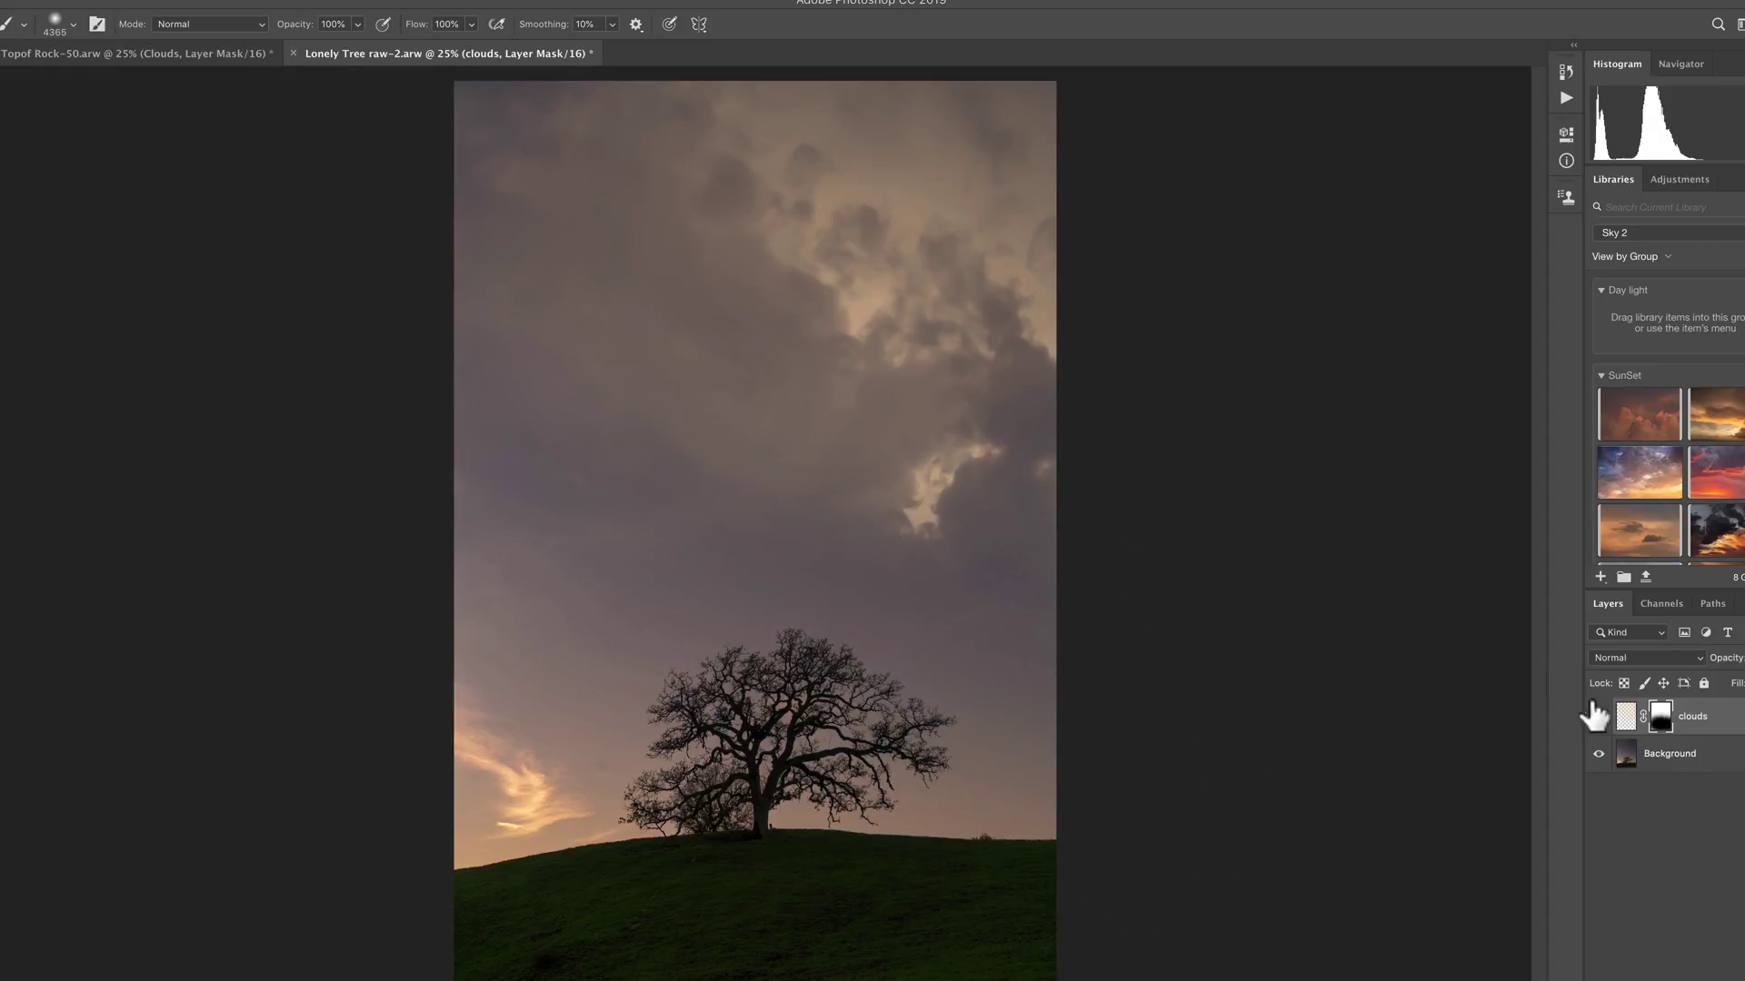
Step: Compare with the clouds layer hidden, then replace it with a new empty layer
left_click(1601, 717)
left_click(1600, 717)
left_click_drag(1706, 727, 1704, 979)
left_click(1683, 977)
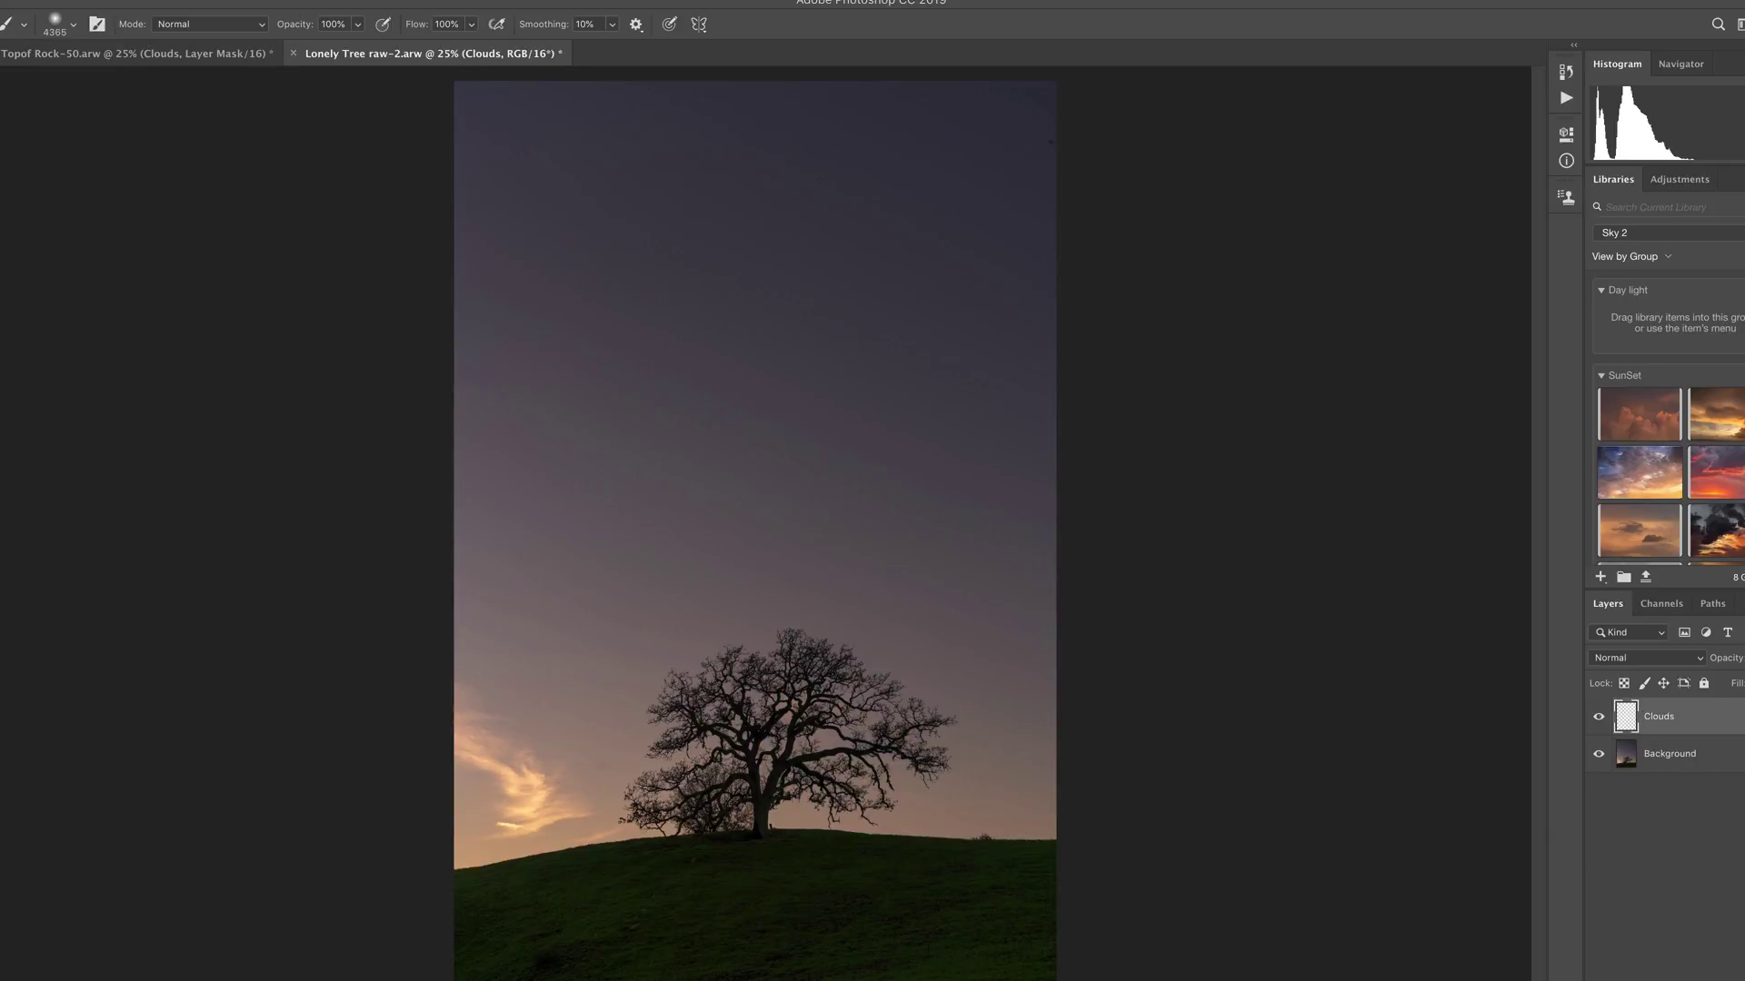
Step: Load the Nebulous Stars cloud brush at 2465 px
left_click(73, 24)
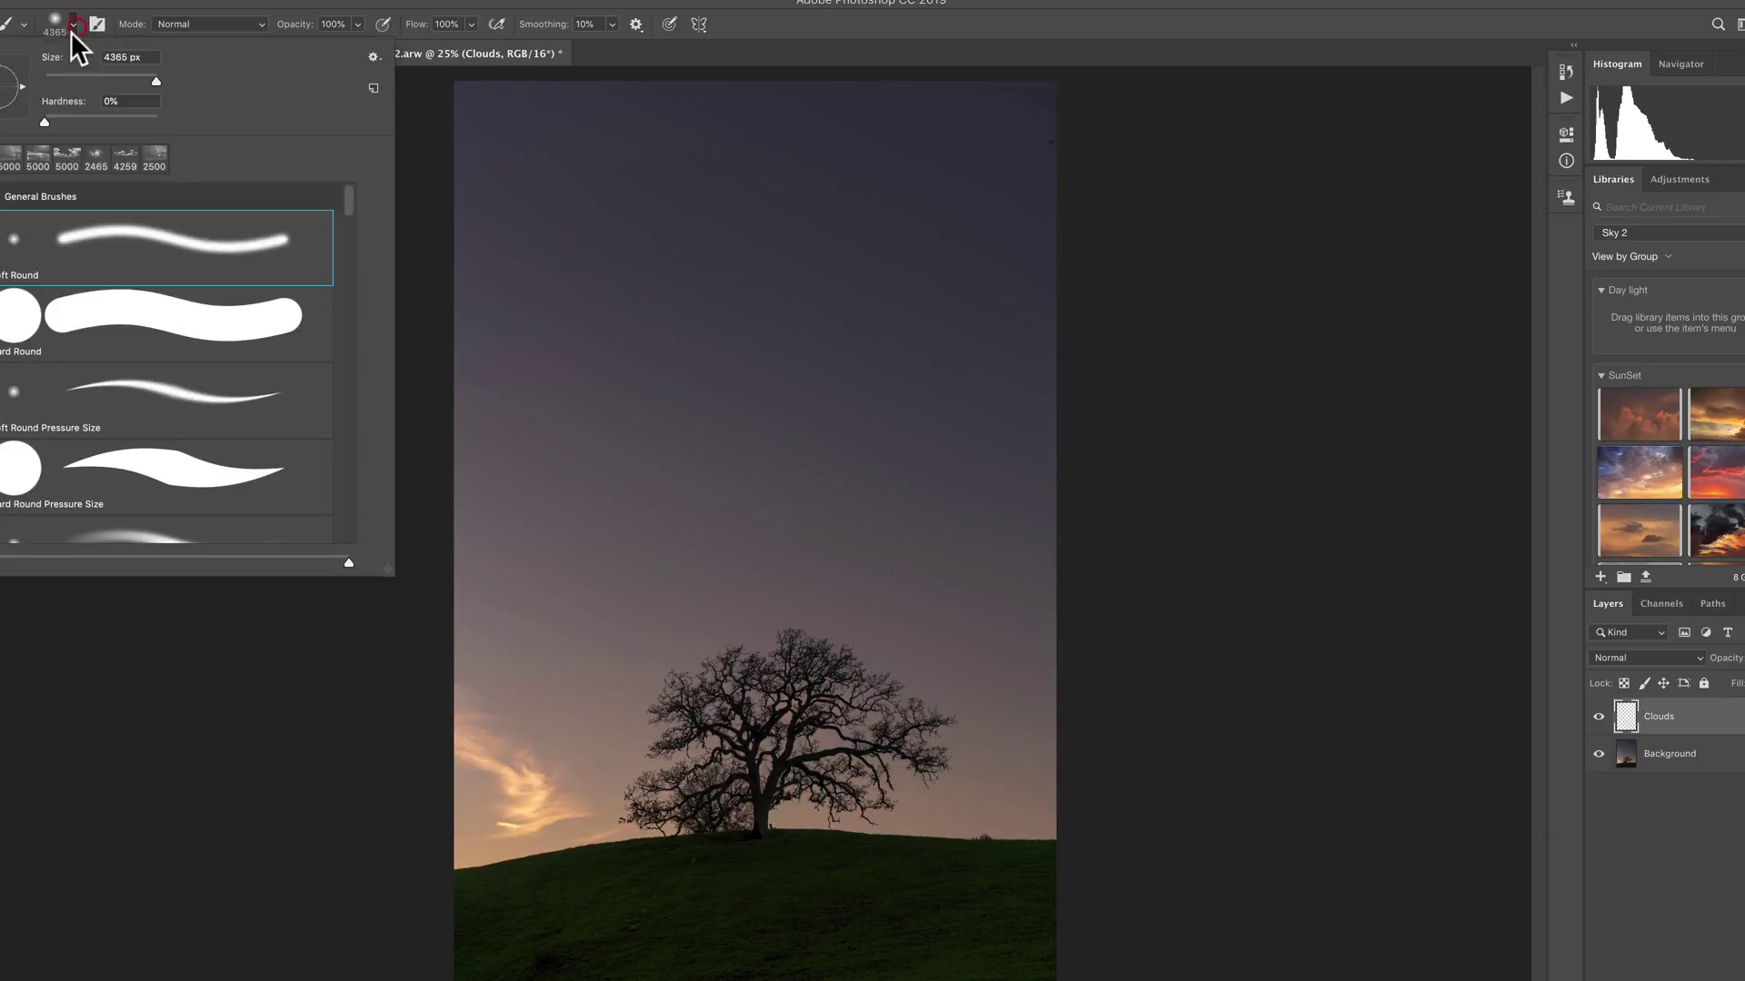
left_click_drag(351, 204, 351, 571)
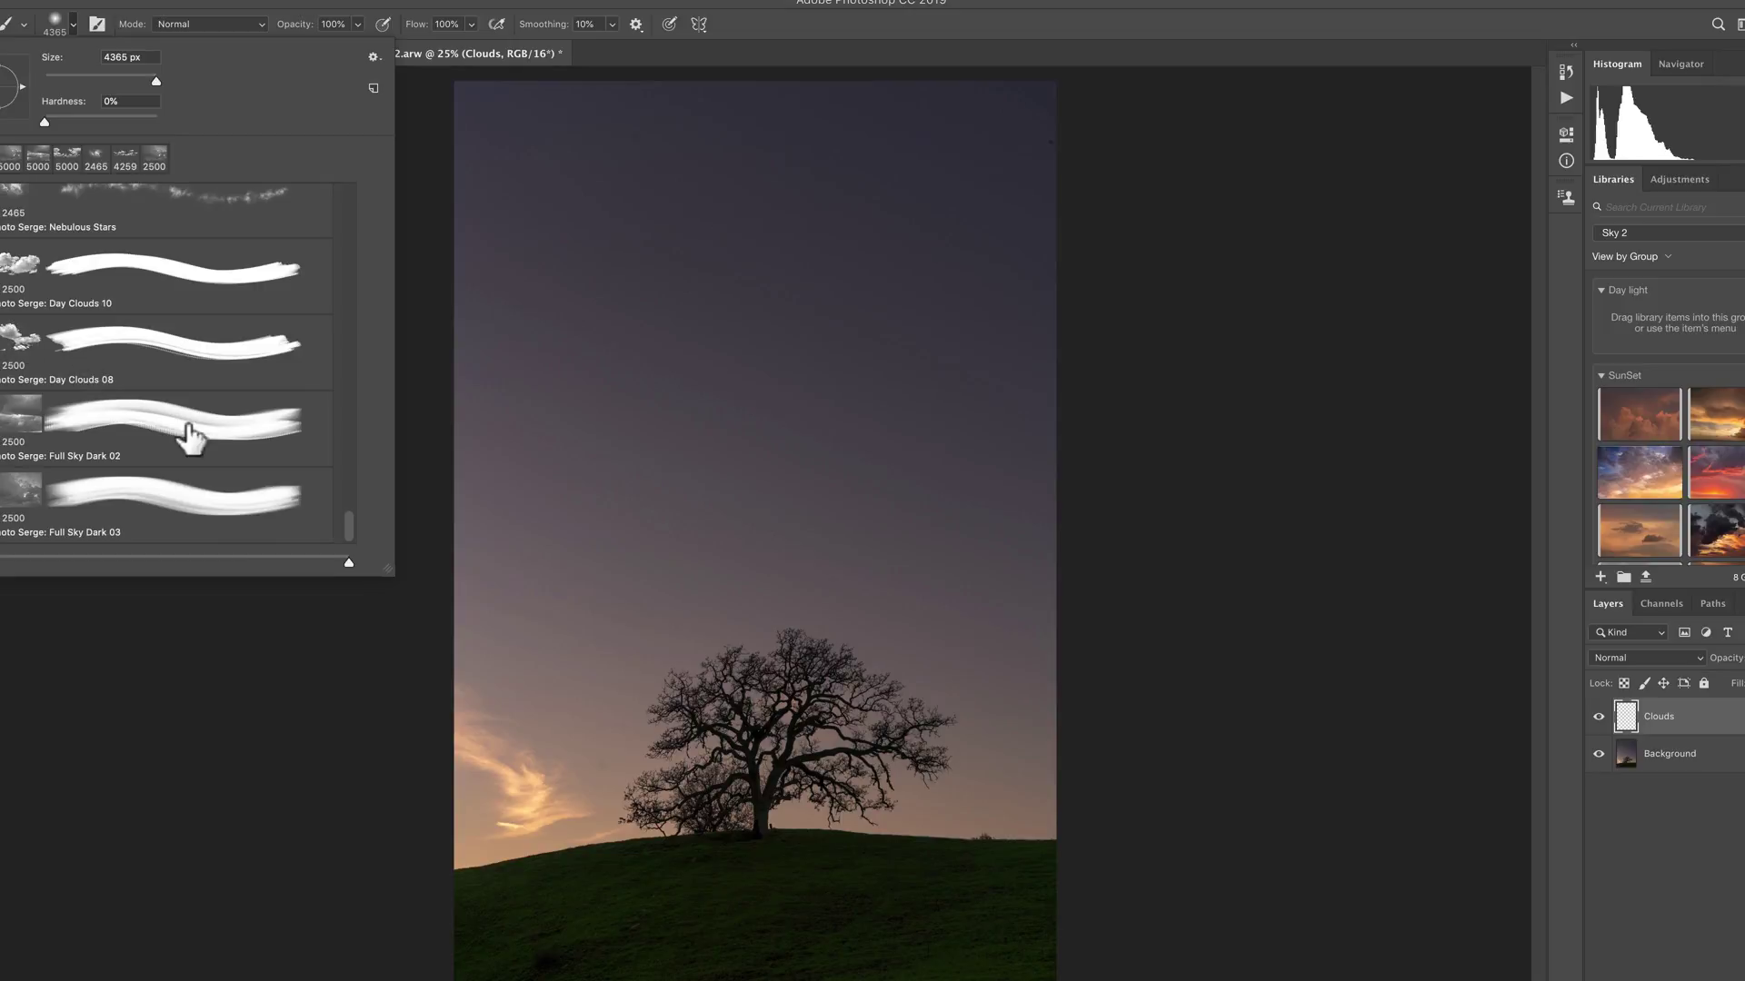
left_click_drag(345, 530, 347, 518)
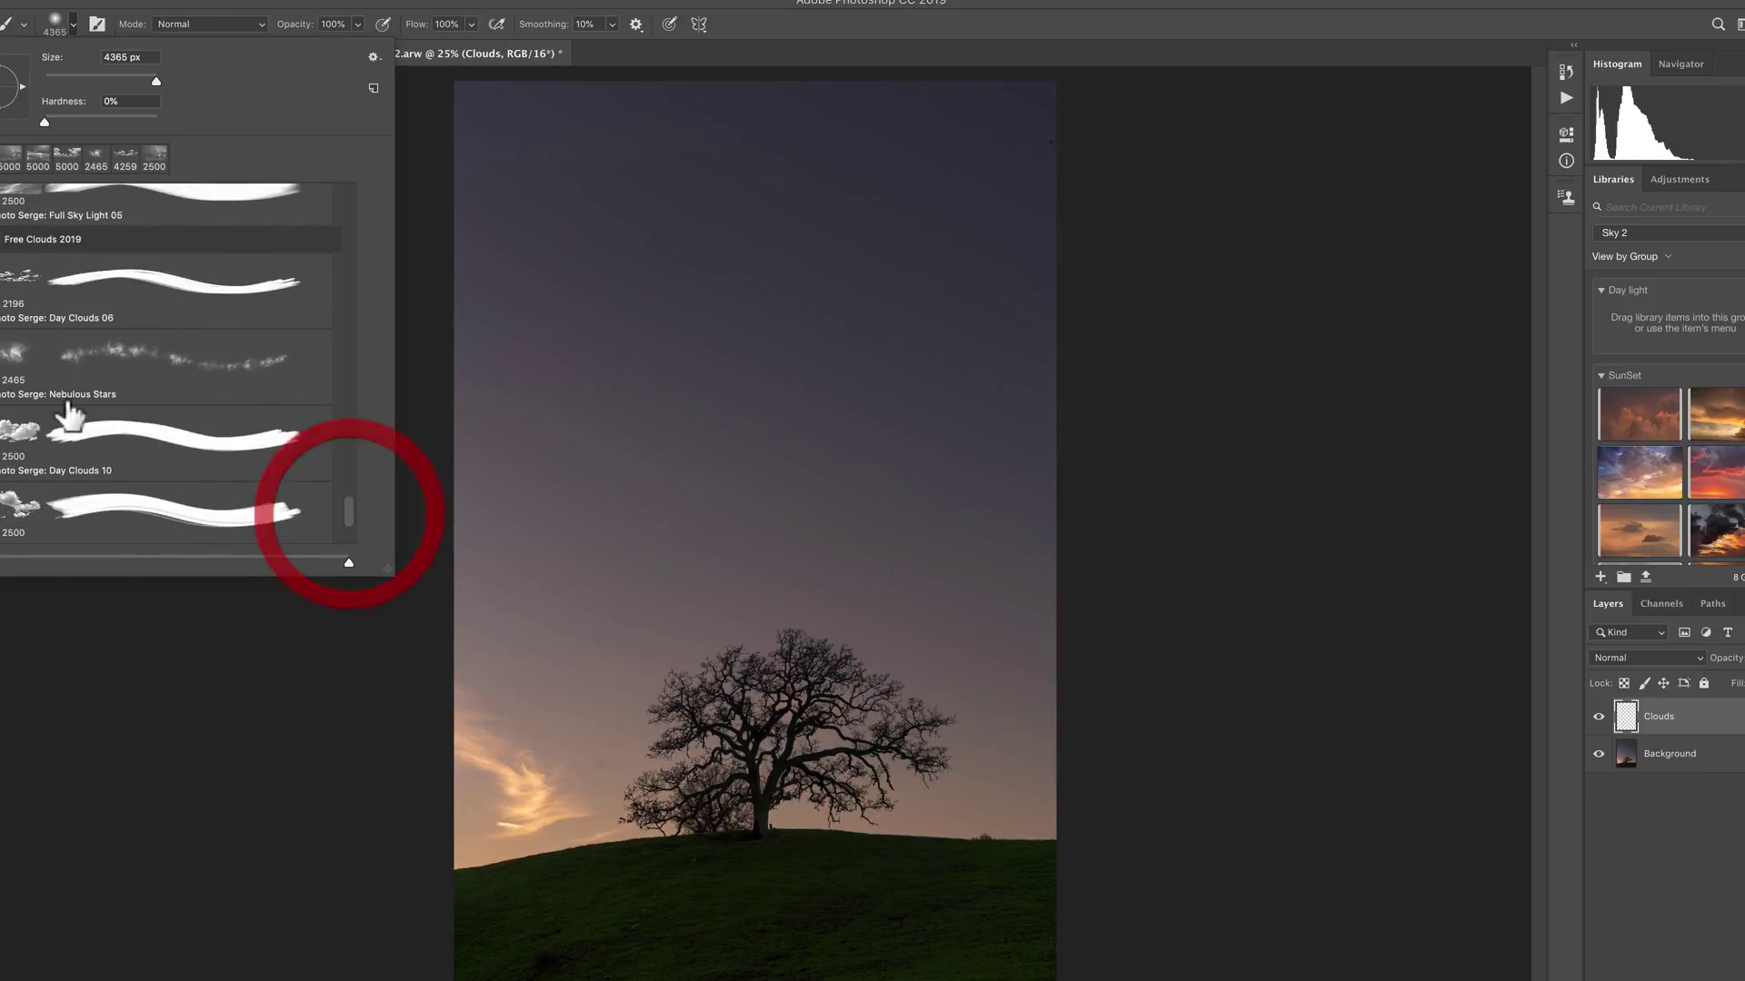
left_click(14, 368)
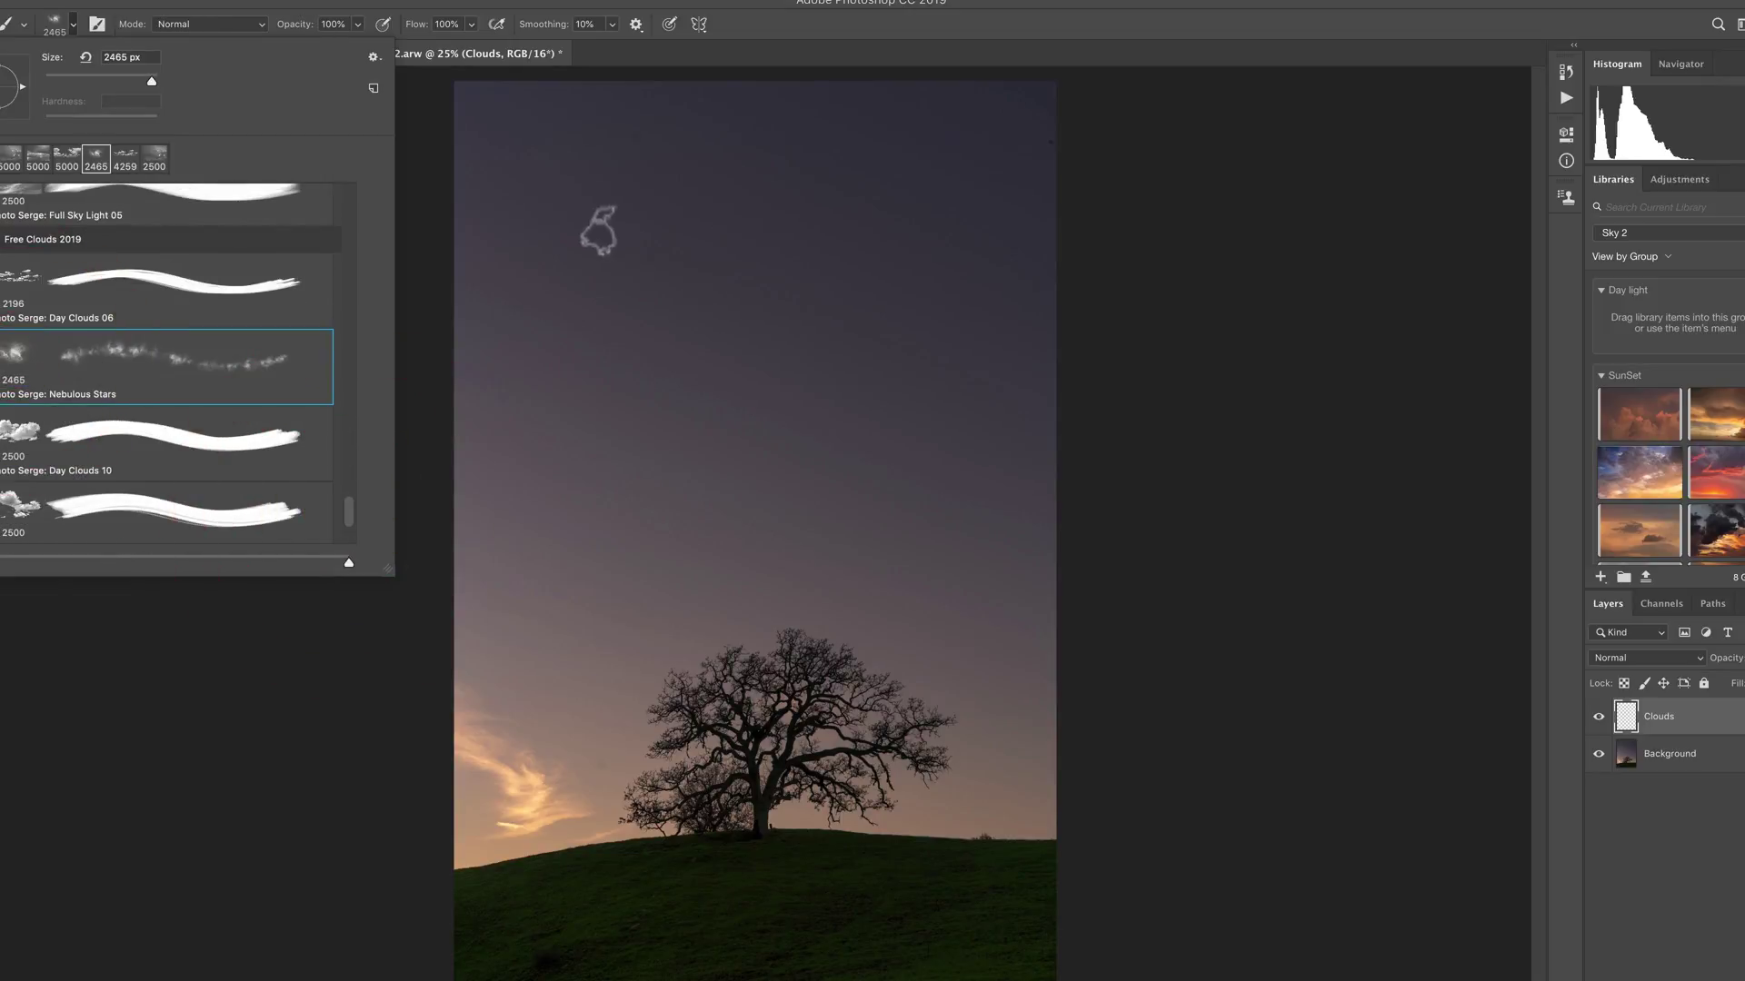
left_click_drag(598, 232, 709, 265)
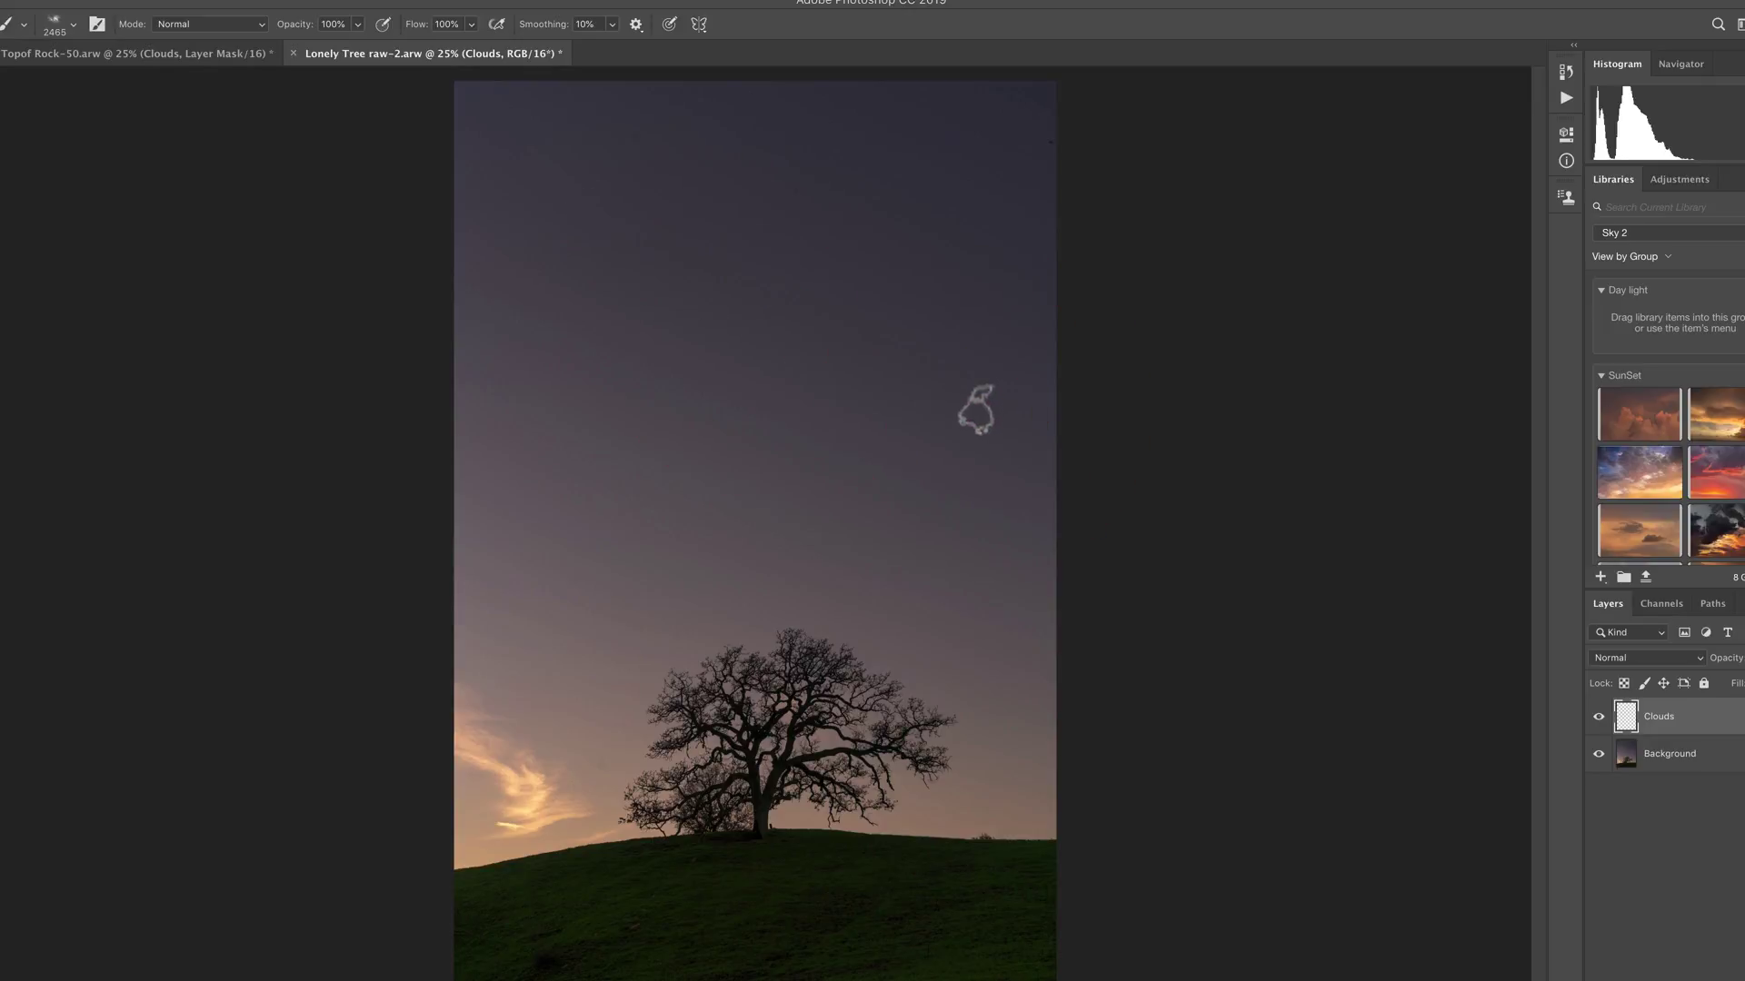
Step: Stamp several trial clouds into the sky, then undo them
left_click(925, 312)
left_click(934, 155)
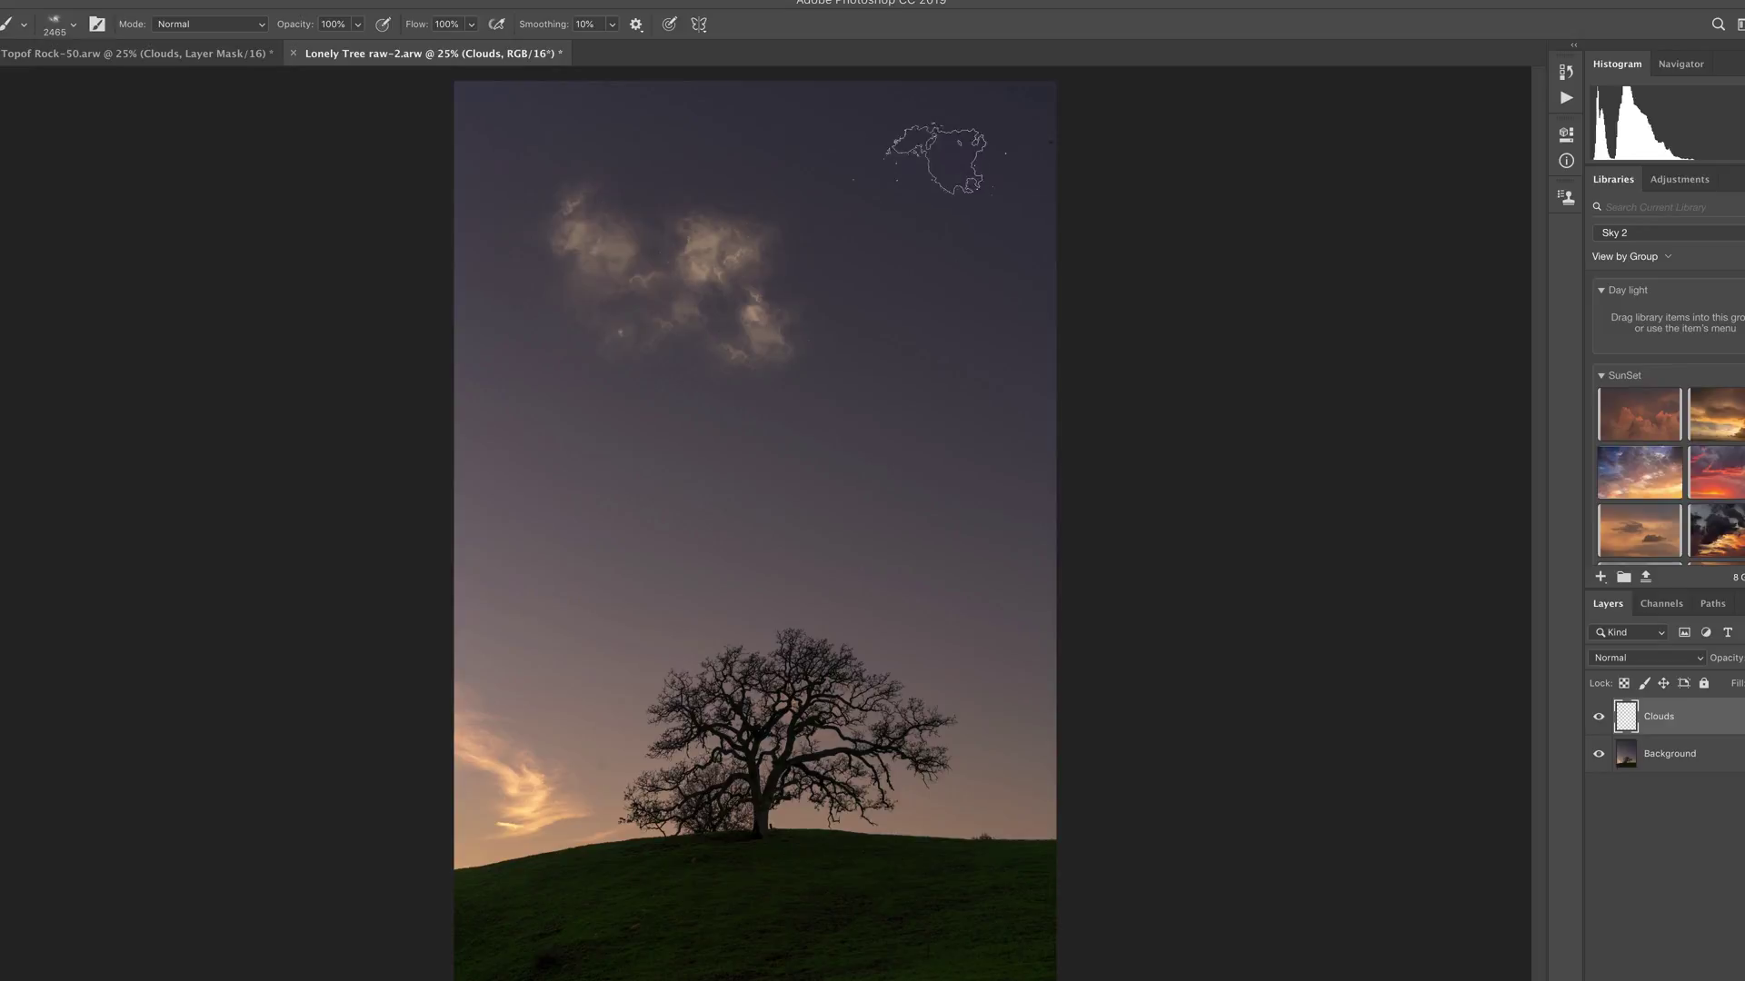
left_click(954, 311)
left_click(945, 364)
mouse_move(804, 451)
left_mouse_down()
mouse_move(527, 449)
mouse_move(643, 176)
mouse_move(764, 182)
left_mouse_up()
key("ctrl+z")
key("ctrl+z")
key("ctrl+z")
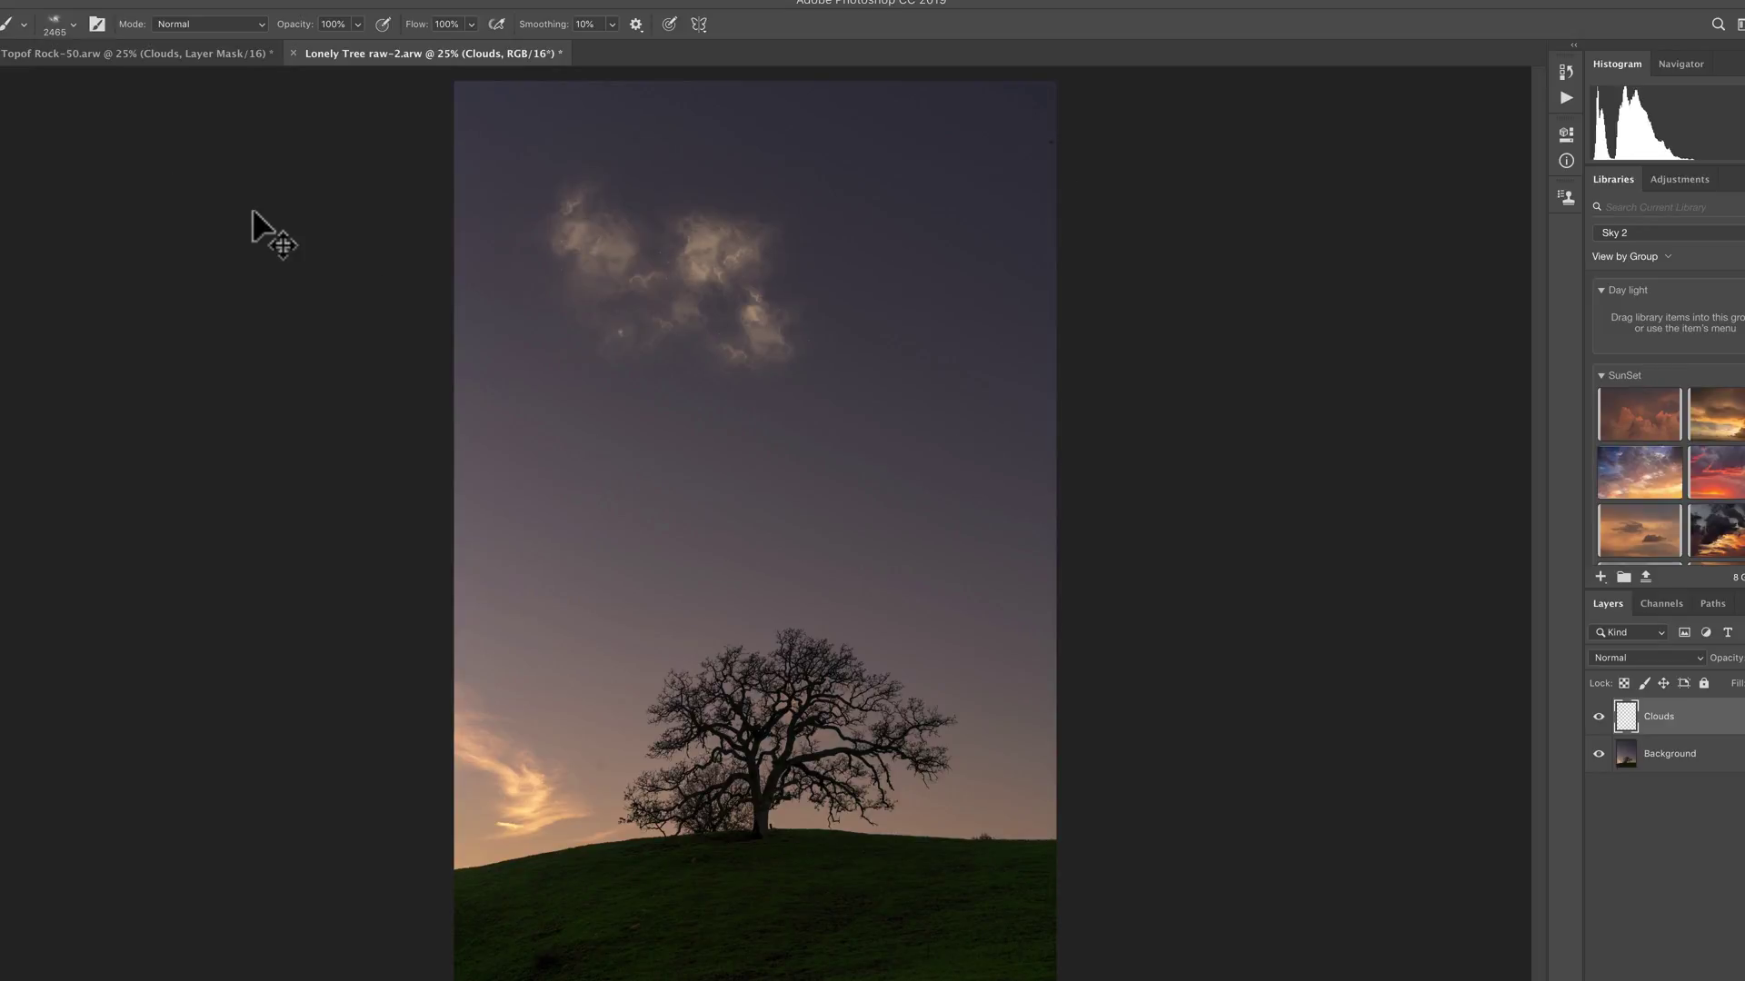
key("ctrl+z")
key("ctrl+z")
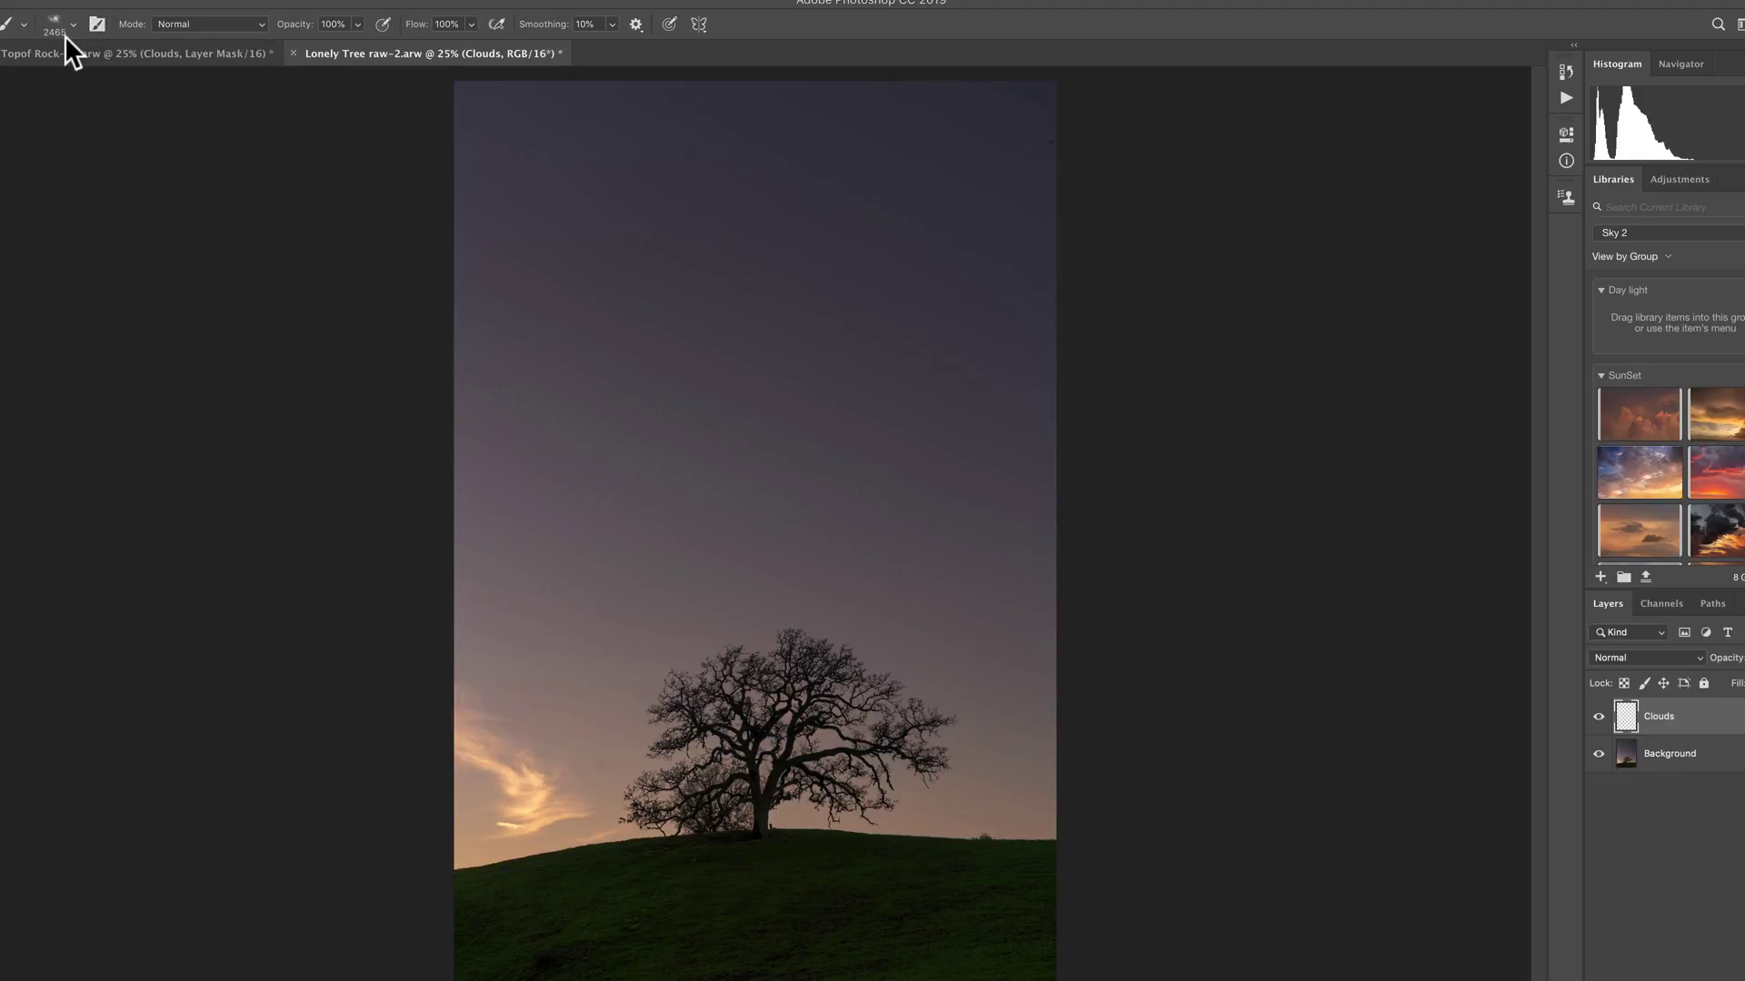
left_click(73, 25)
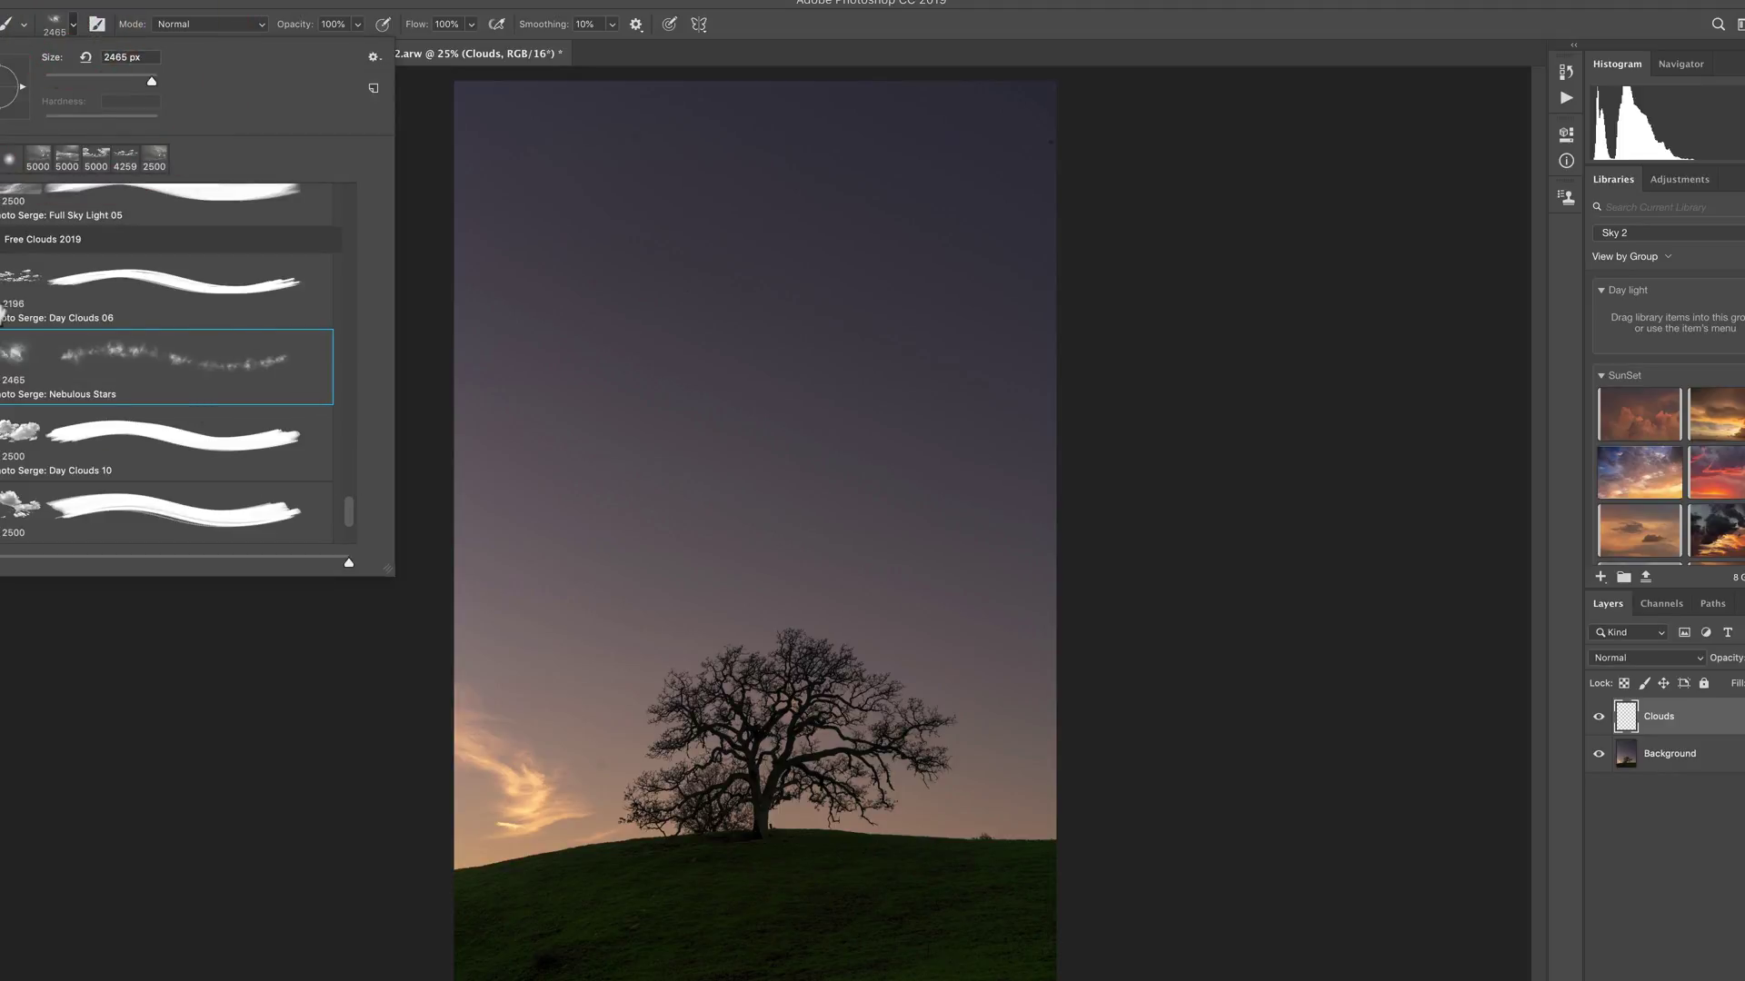
key("Return")
left_click_drag(713, 341, 909, 359)
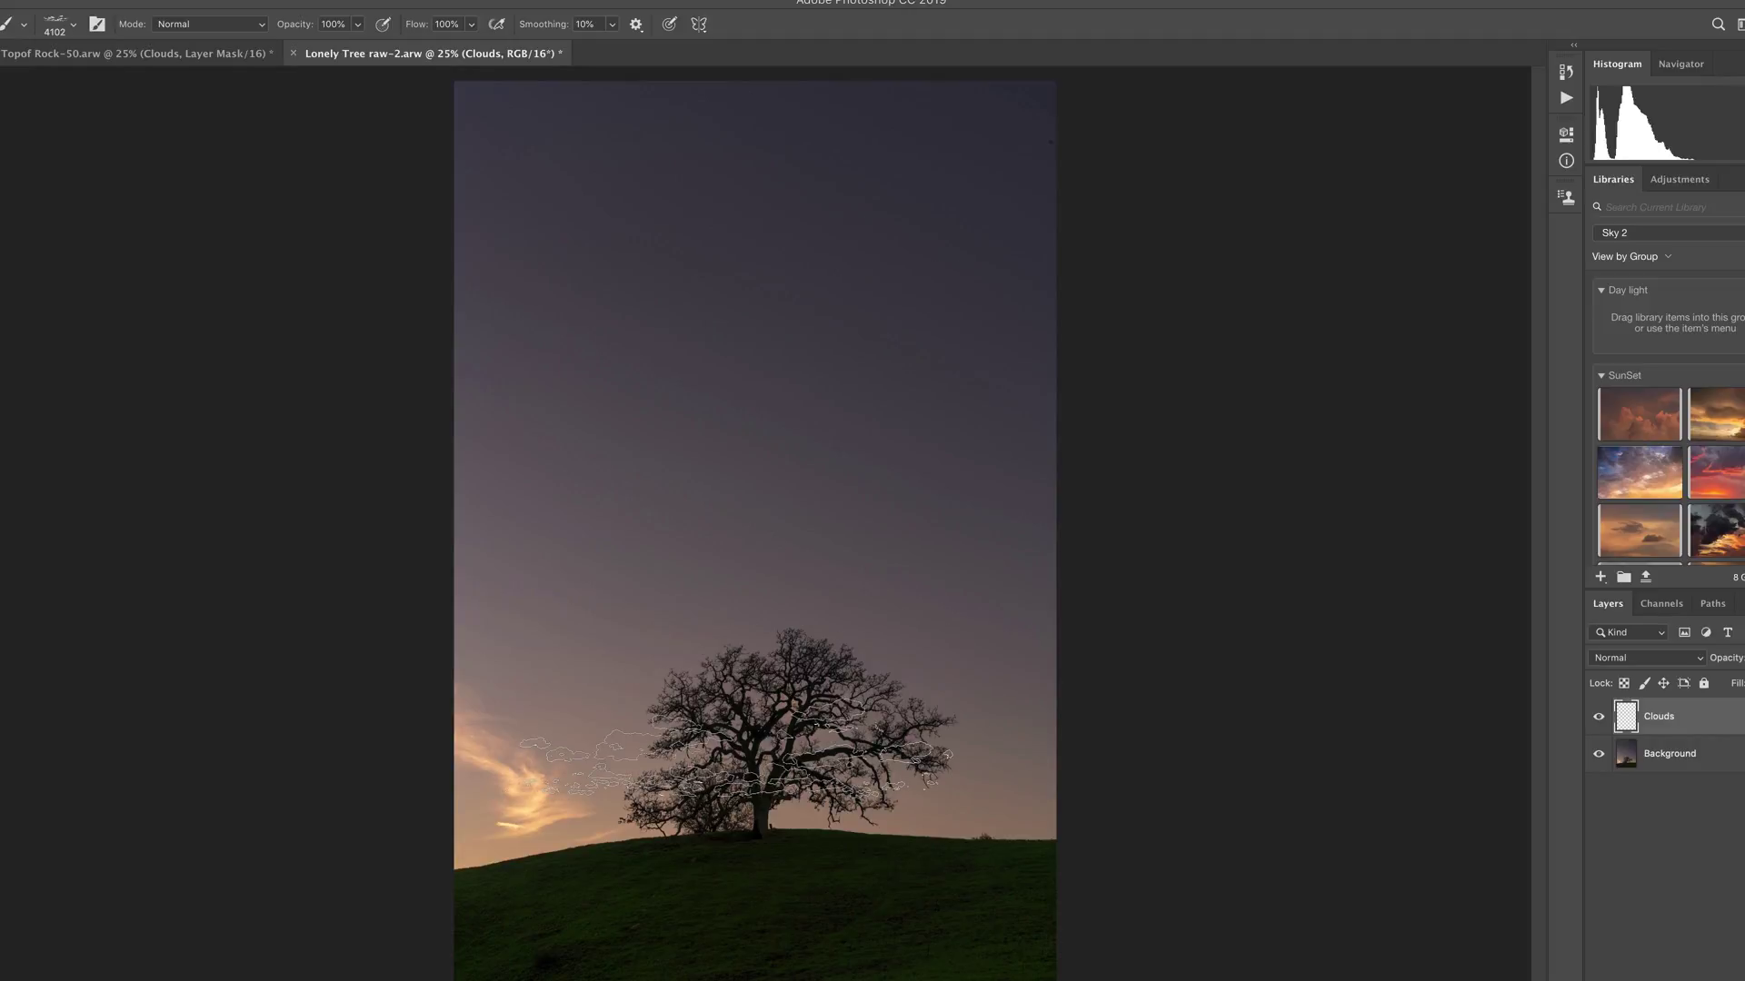
left_click(754, 268)
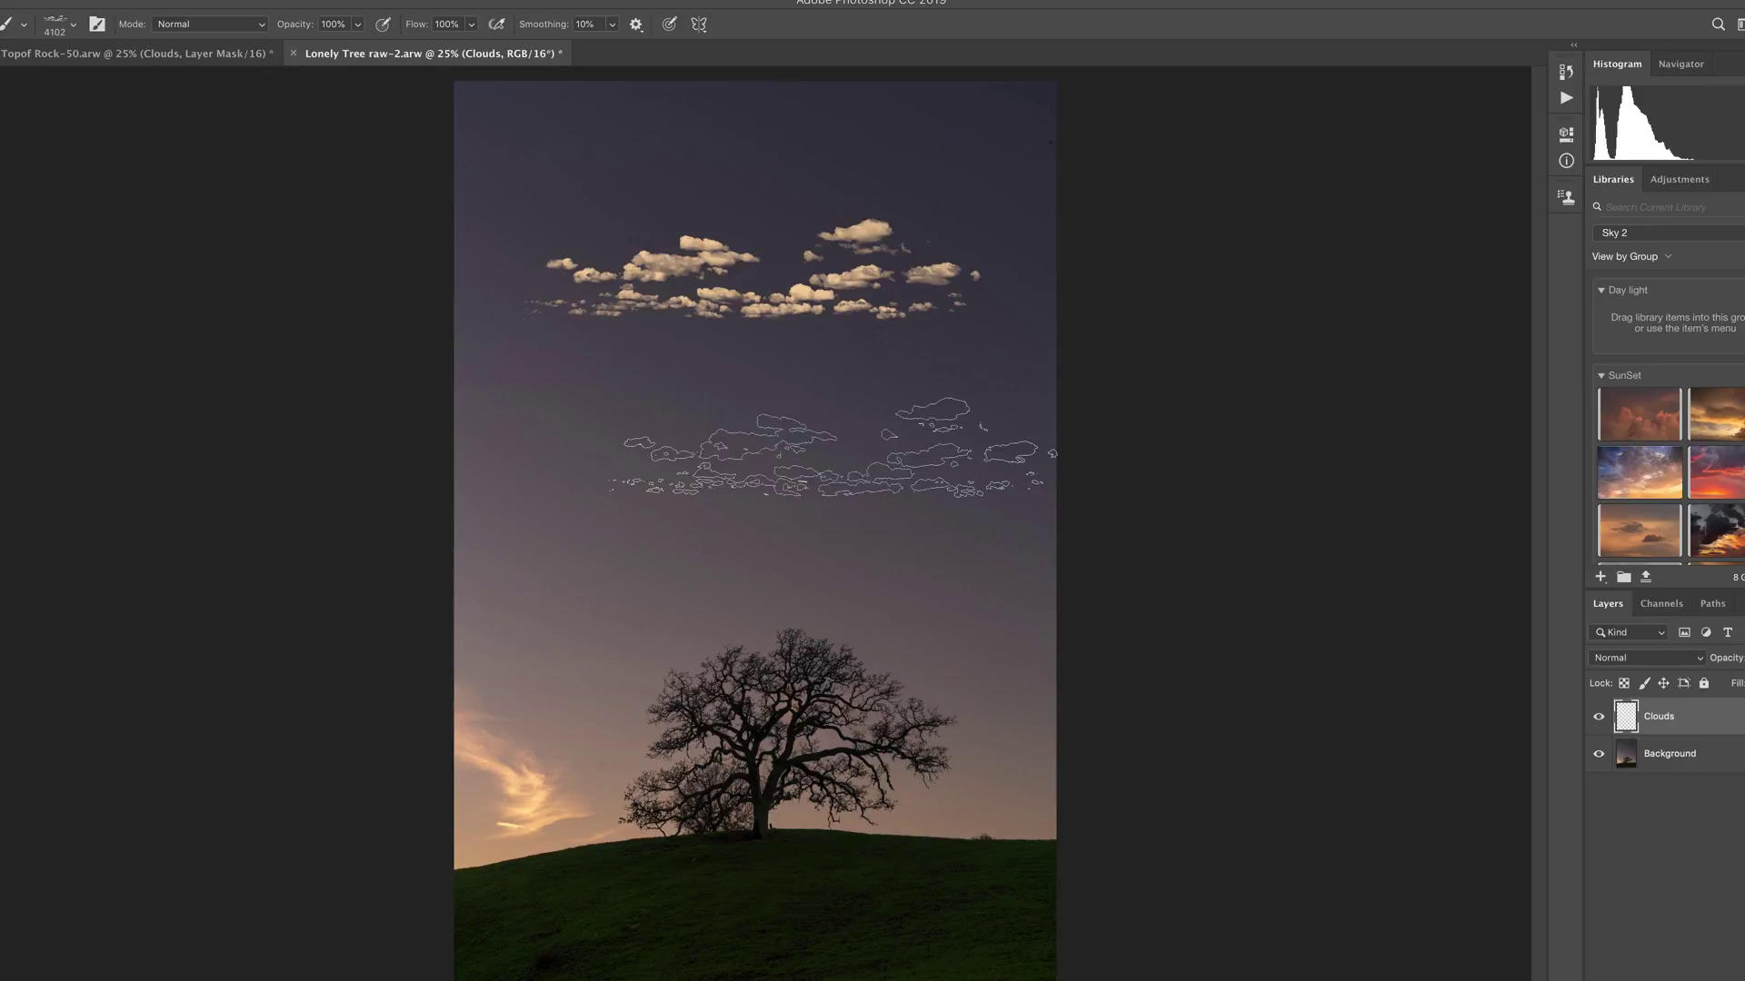
key("ctrl+t")
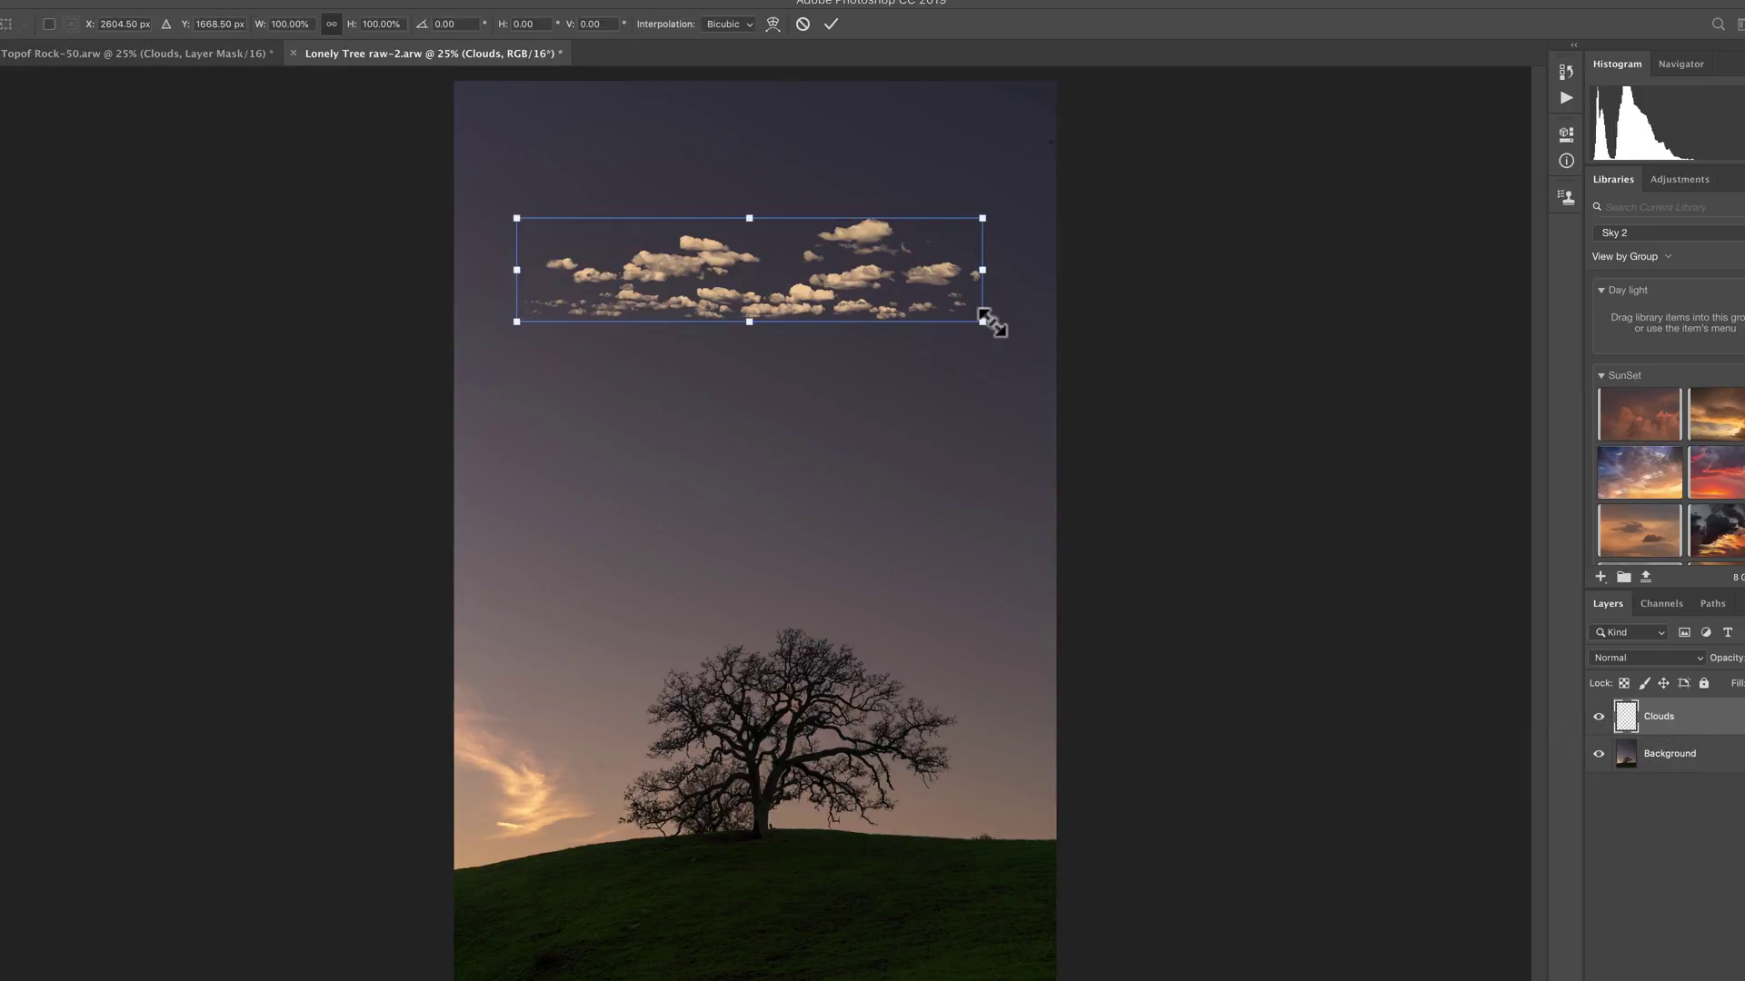
left_click_drag(999, 347, 1194, 493)
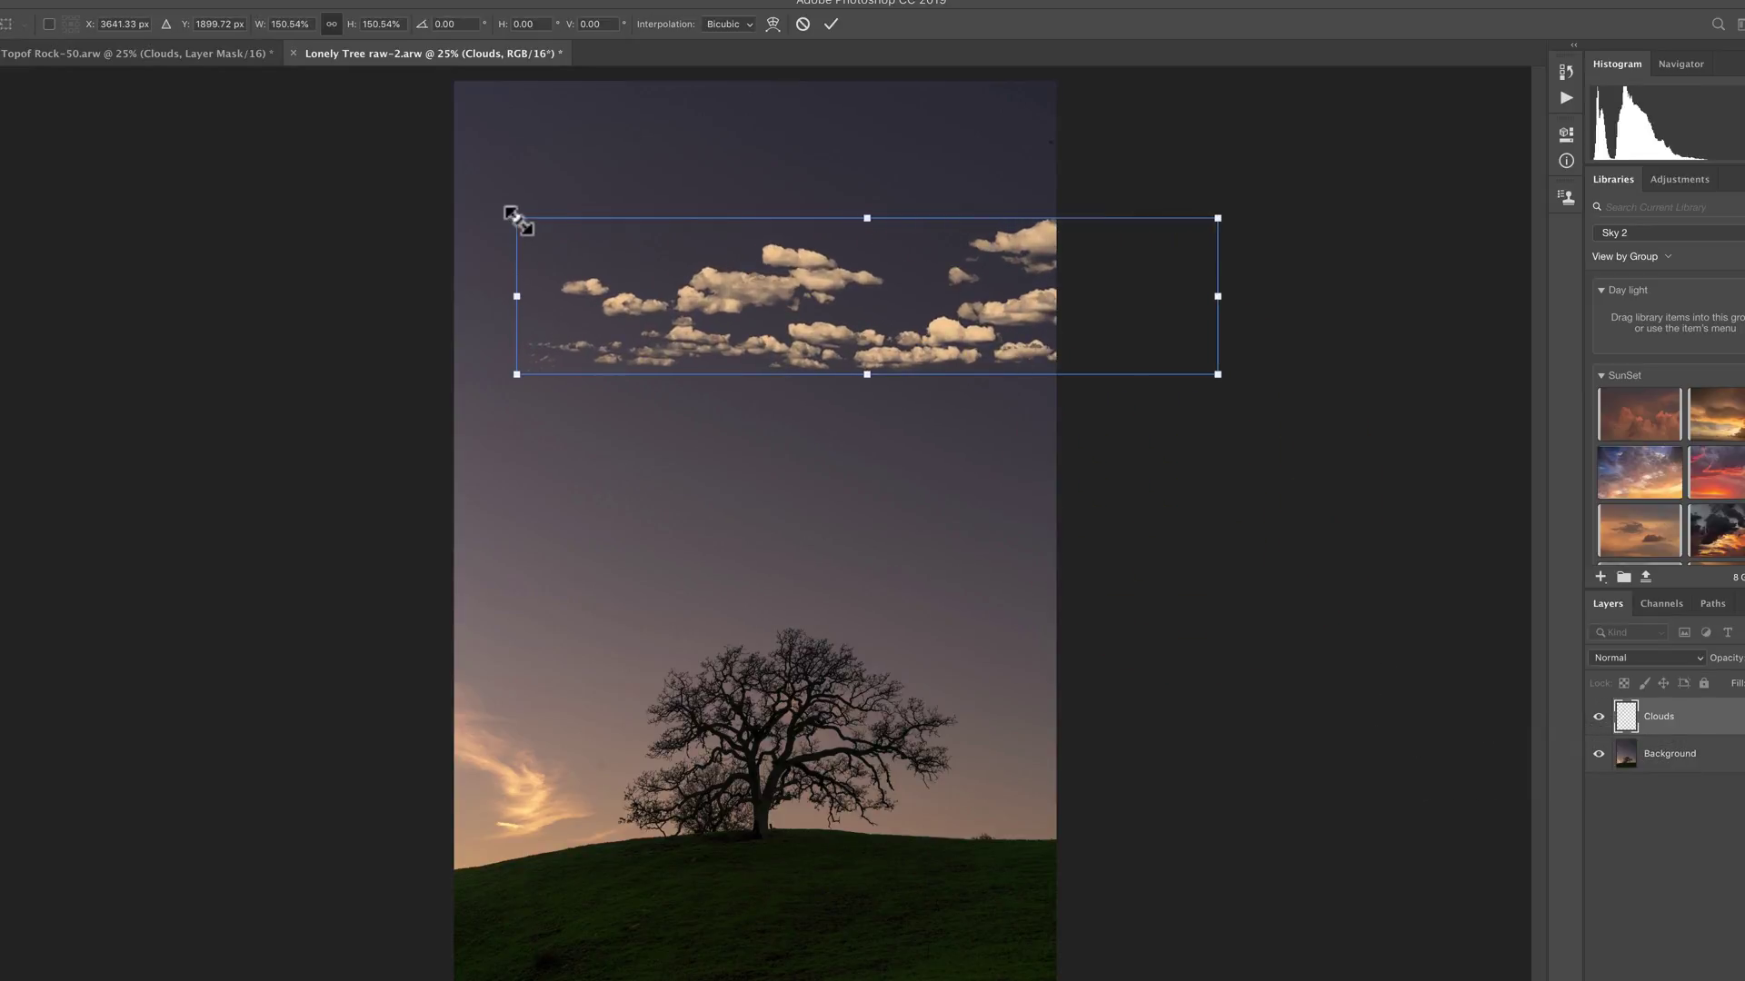
left_click_drag(516, 219, 320, 172)
left_click_drag(745, 276, 767, 318)
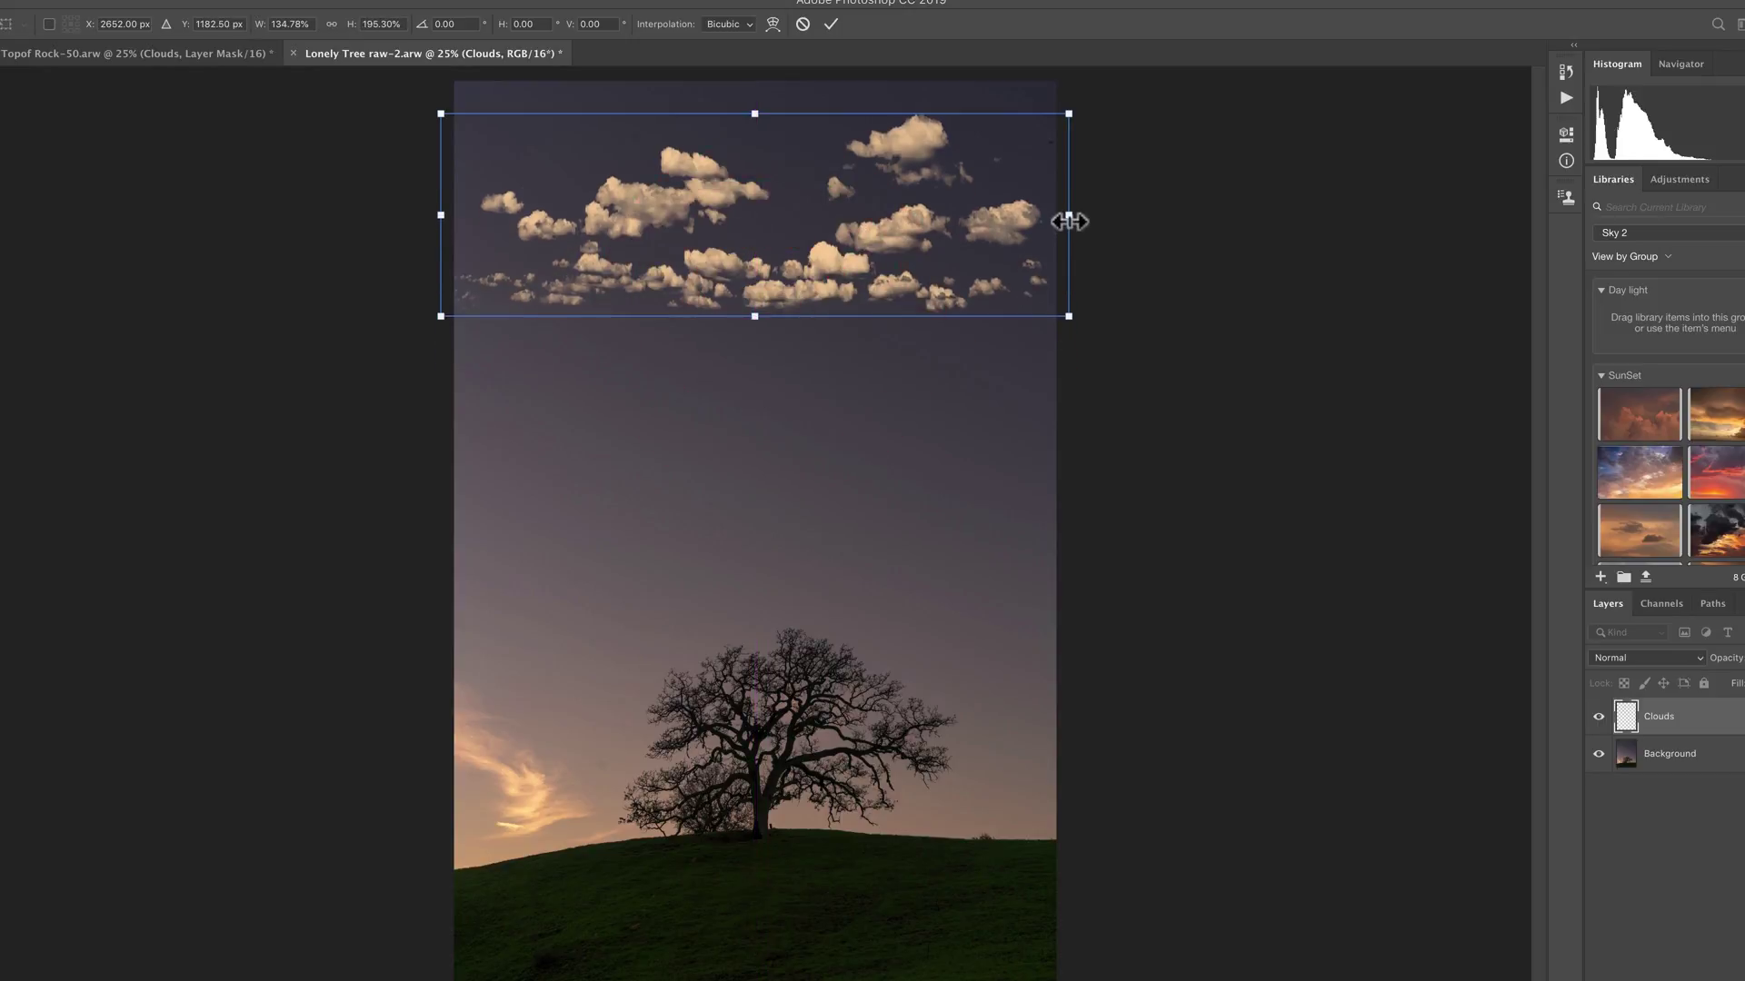
left_click_drag(1070, 221, 1051, 221)
left_click_drag(444, 218, 455, 215)
key("Return")
key("b")
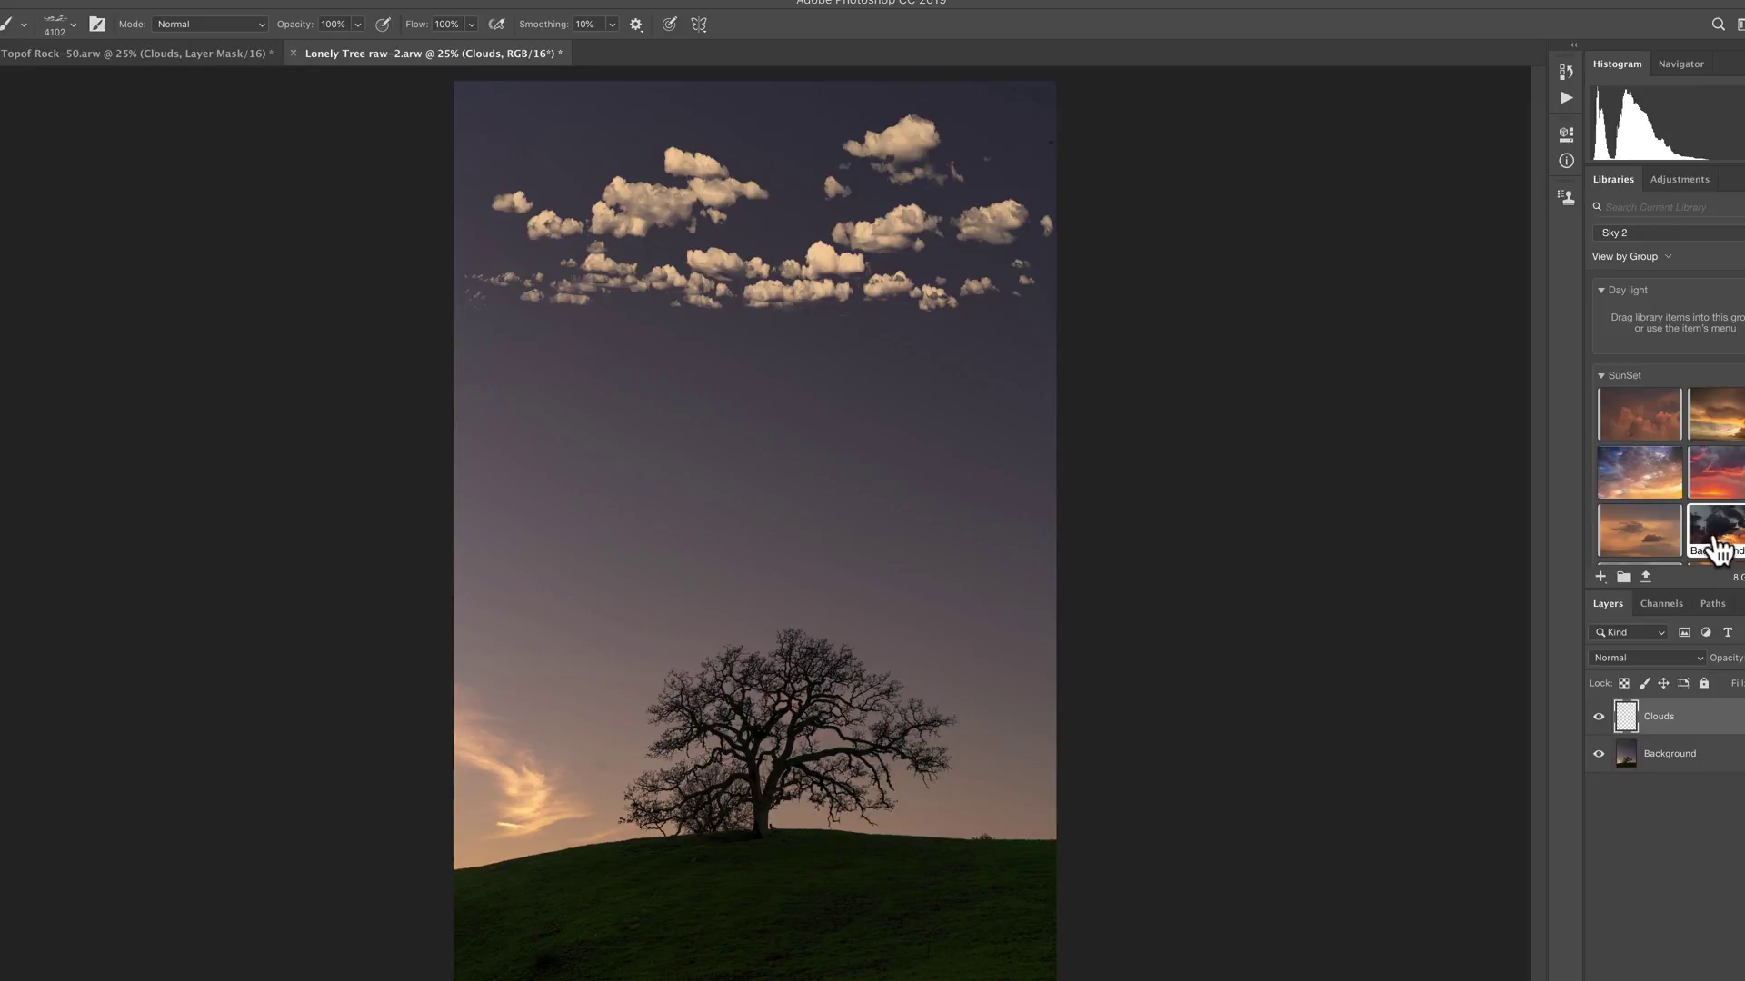
mouse_move(1730, 660)
left_mouse_down()
mouse_move(1689, 661)
mouse_move(1738, 670)
left_mouse_up()
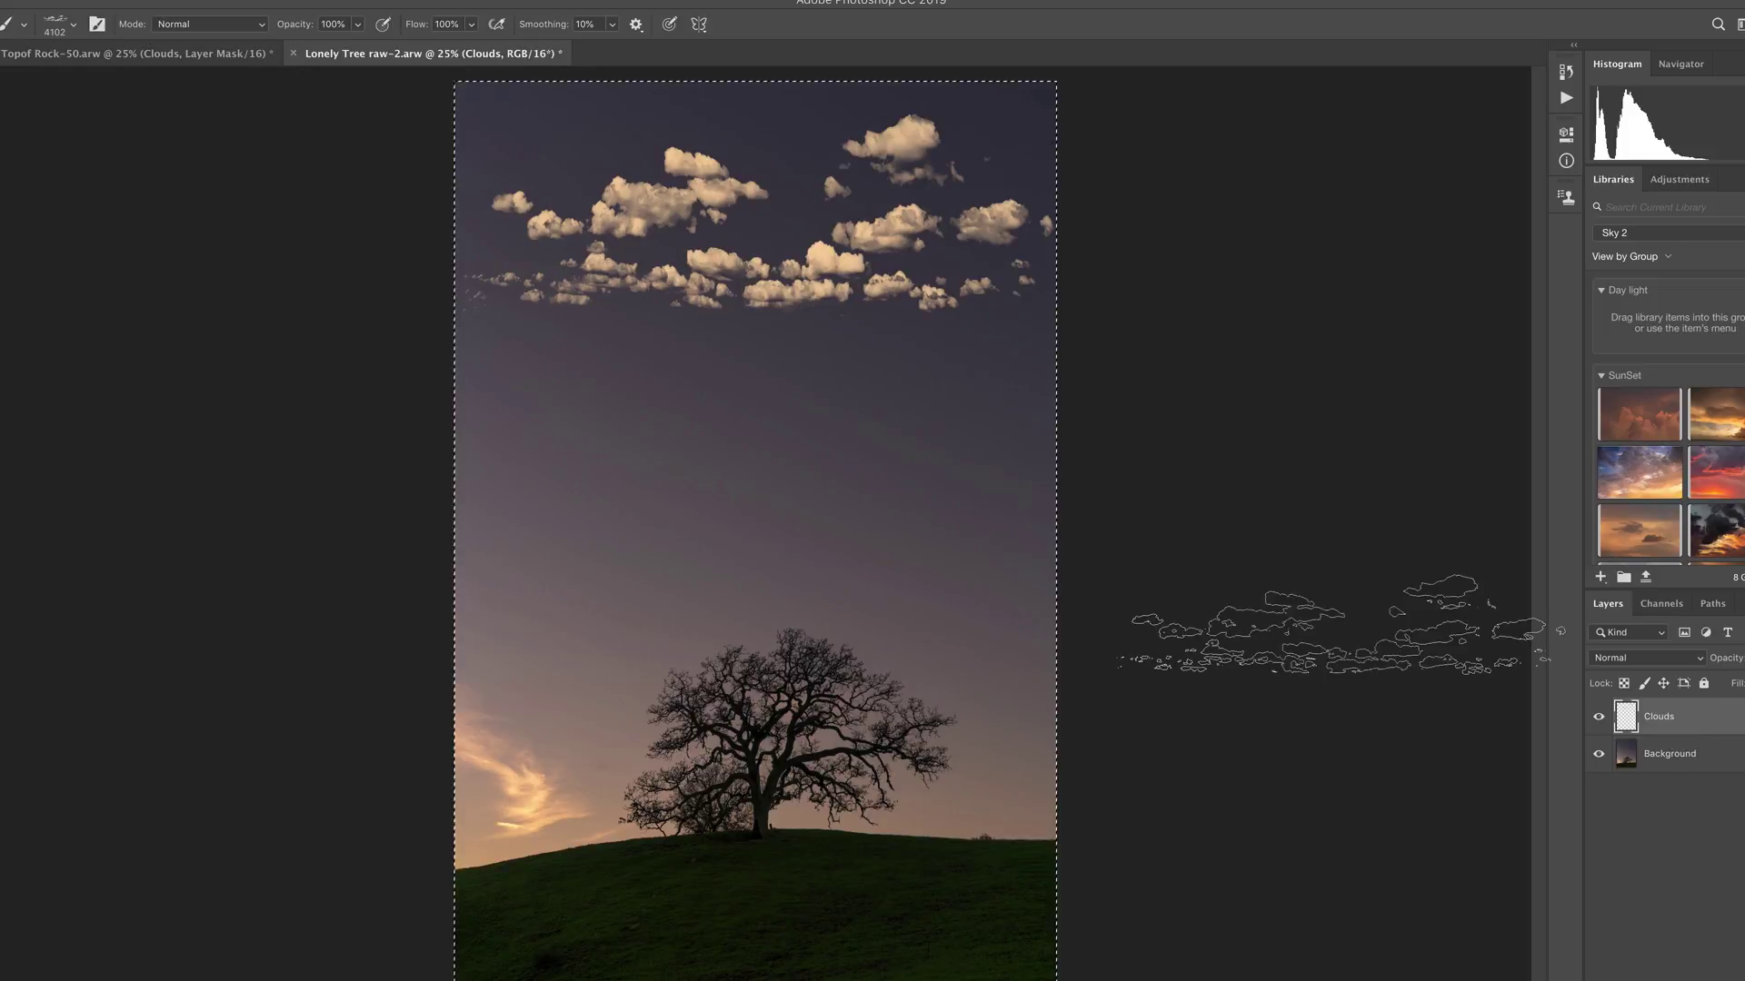
key("ctrl+a")
key("Delete")
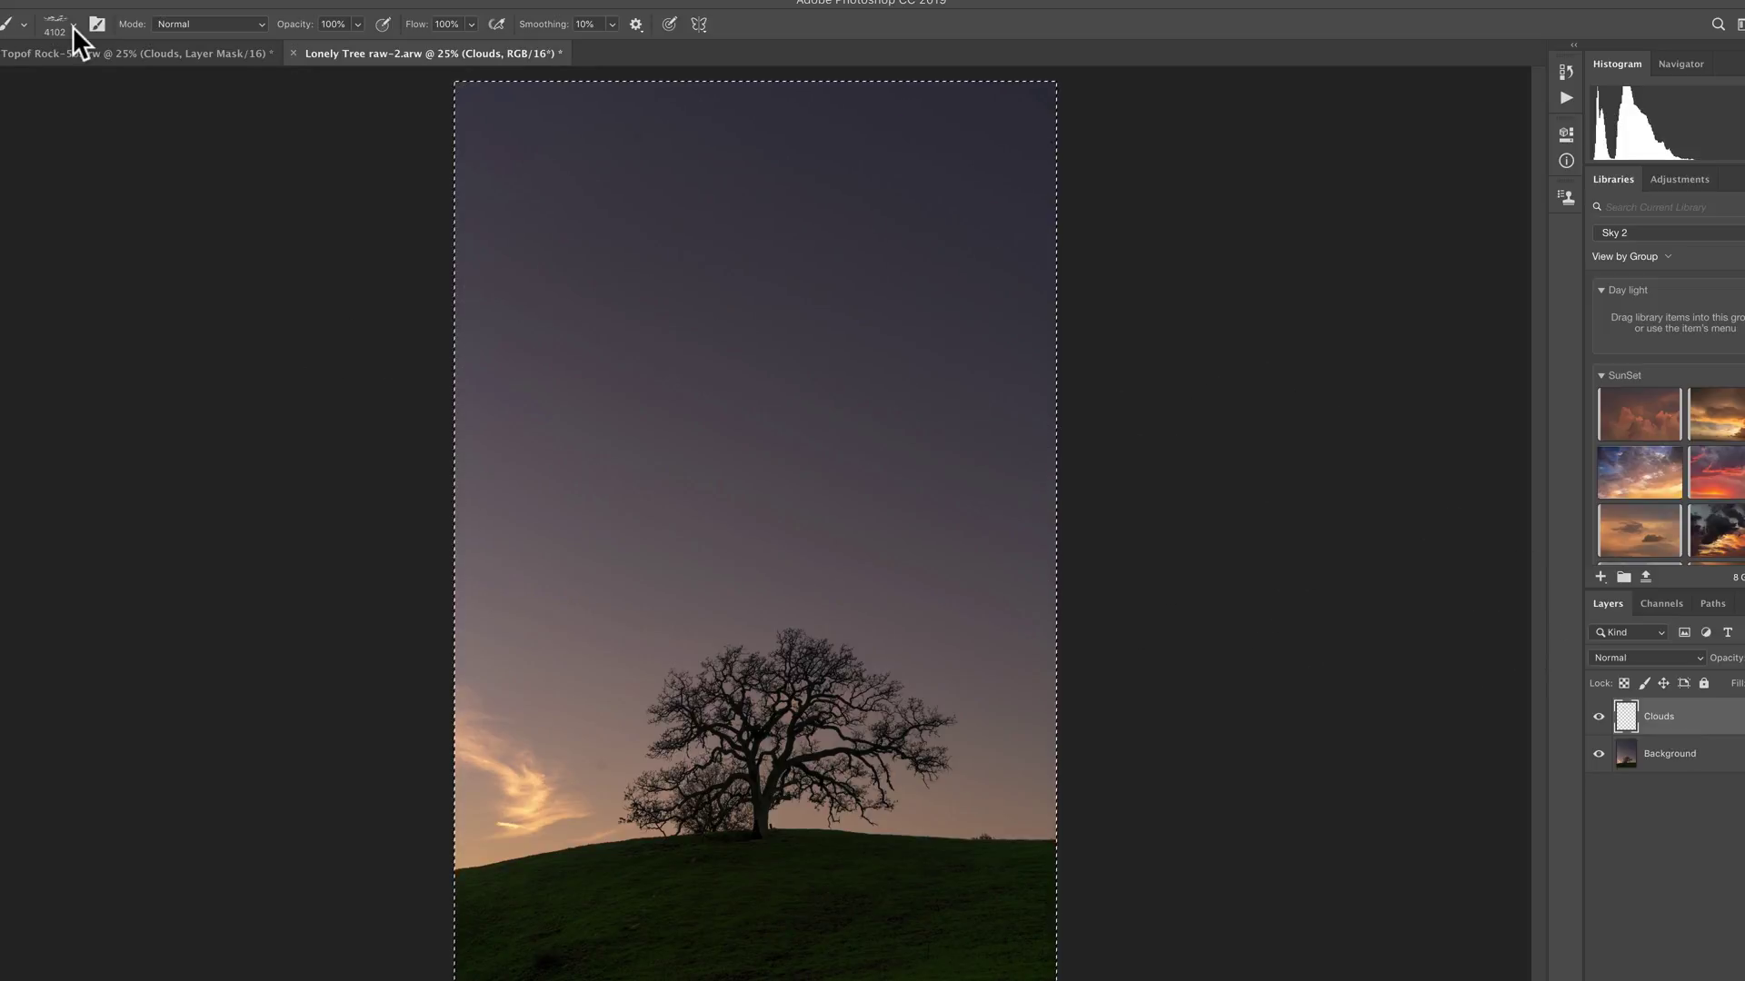
Step: Stamp one Day Clouds 08 cloud in sampled cream d9c387 near the top of the sky
left_click(73, 24)
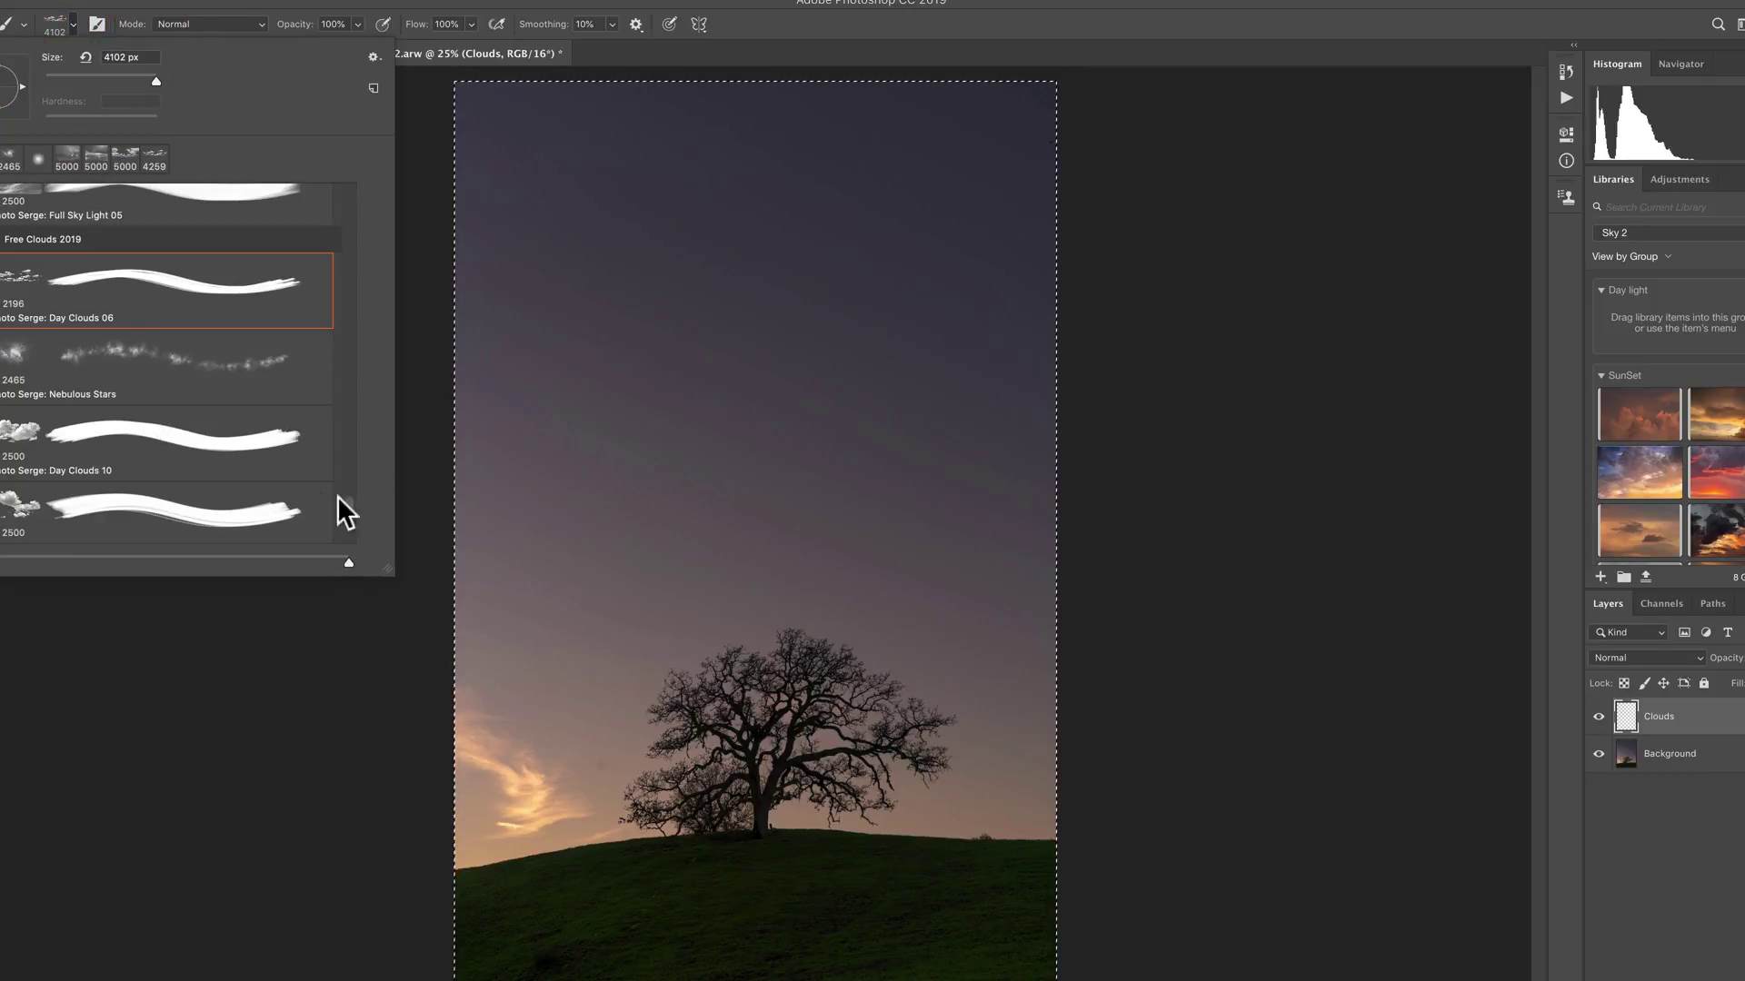
left_click_drag(357, 521, 352, 529)
left_click(10, 345)
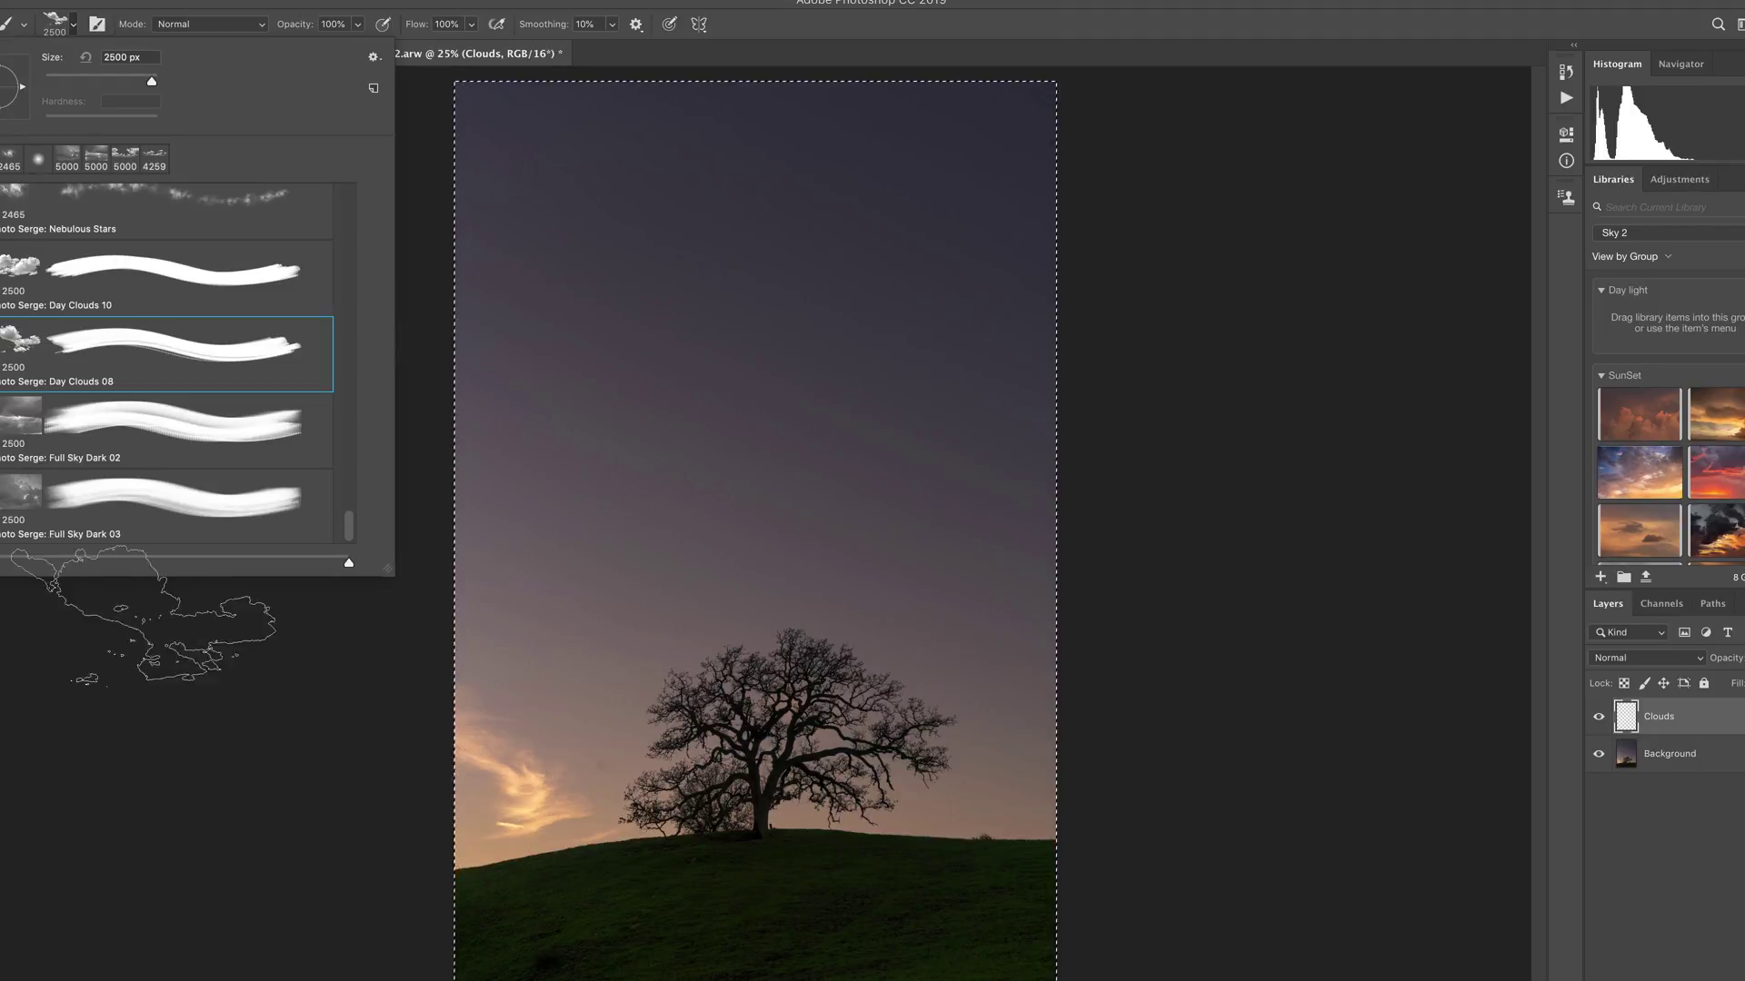
left_click(2, 654)
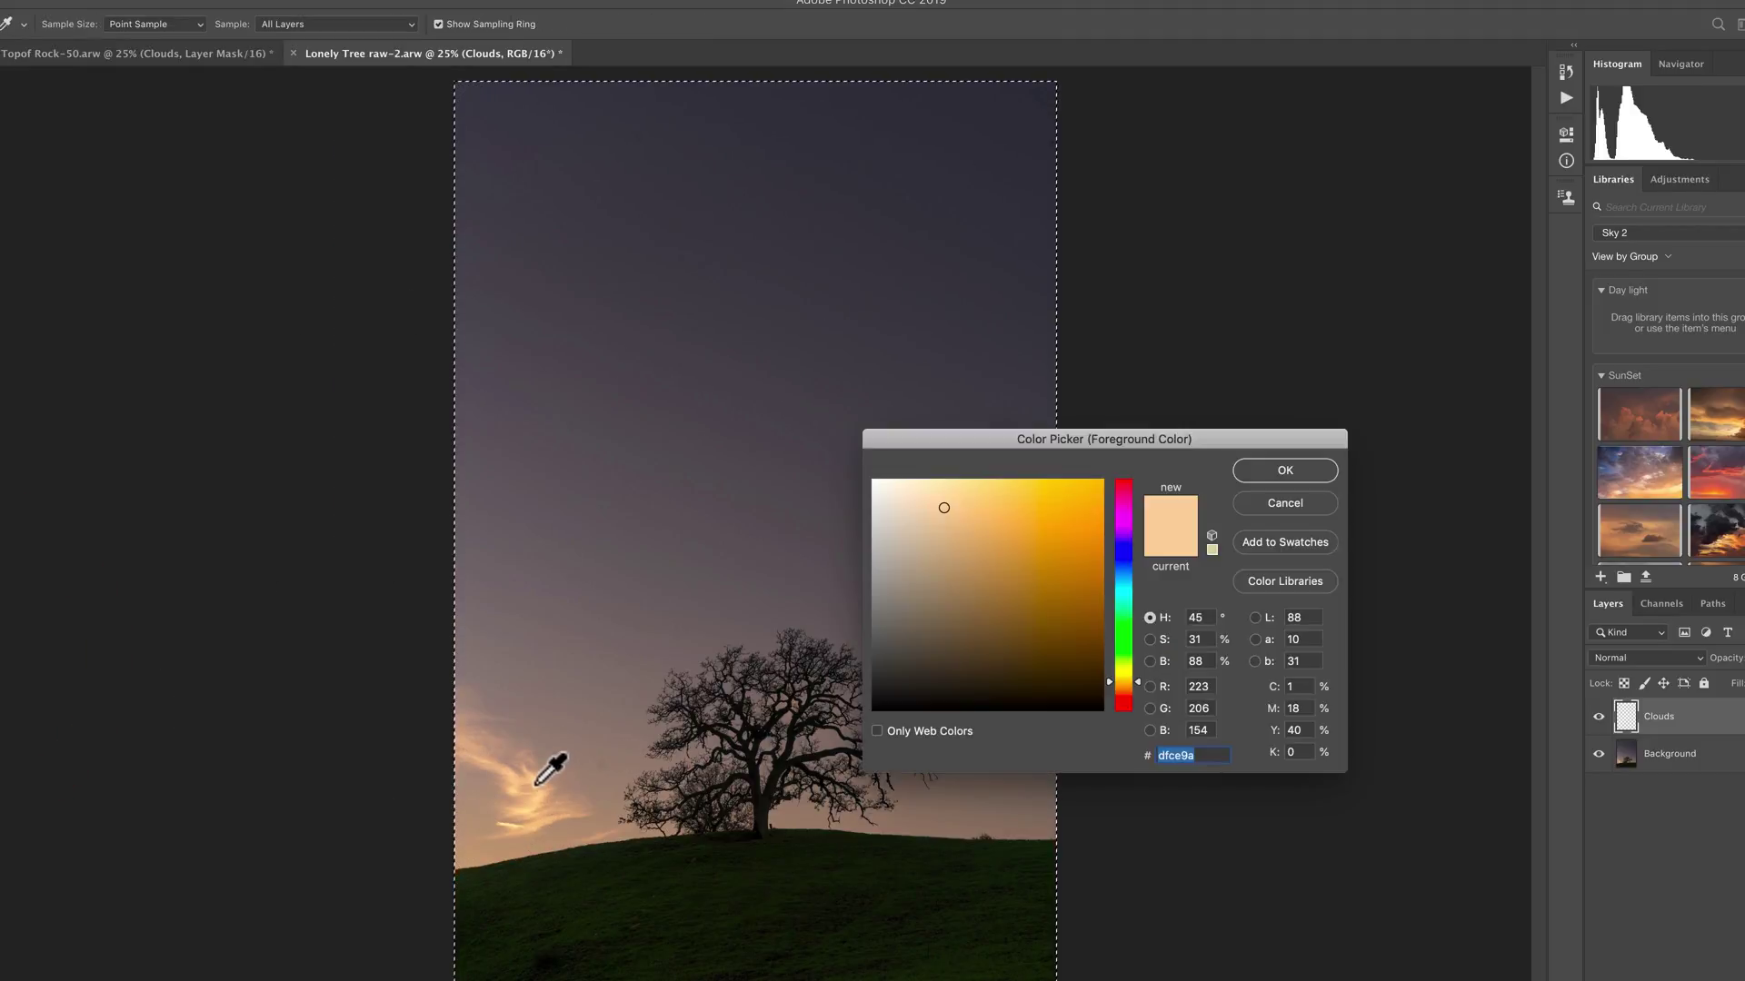
left_click(1274, 469)
left_click(766, 285)
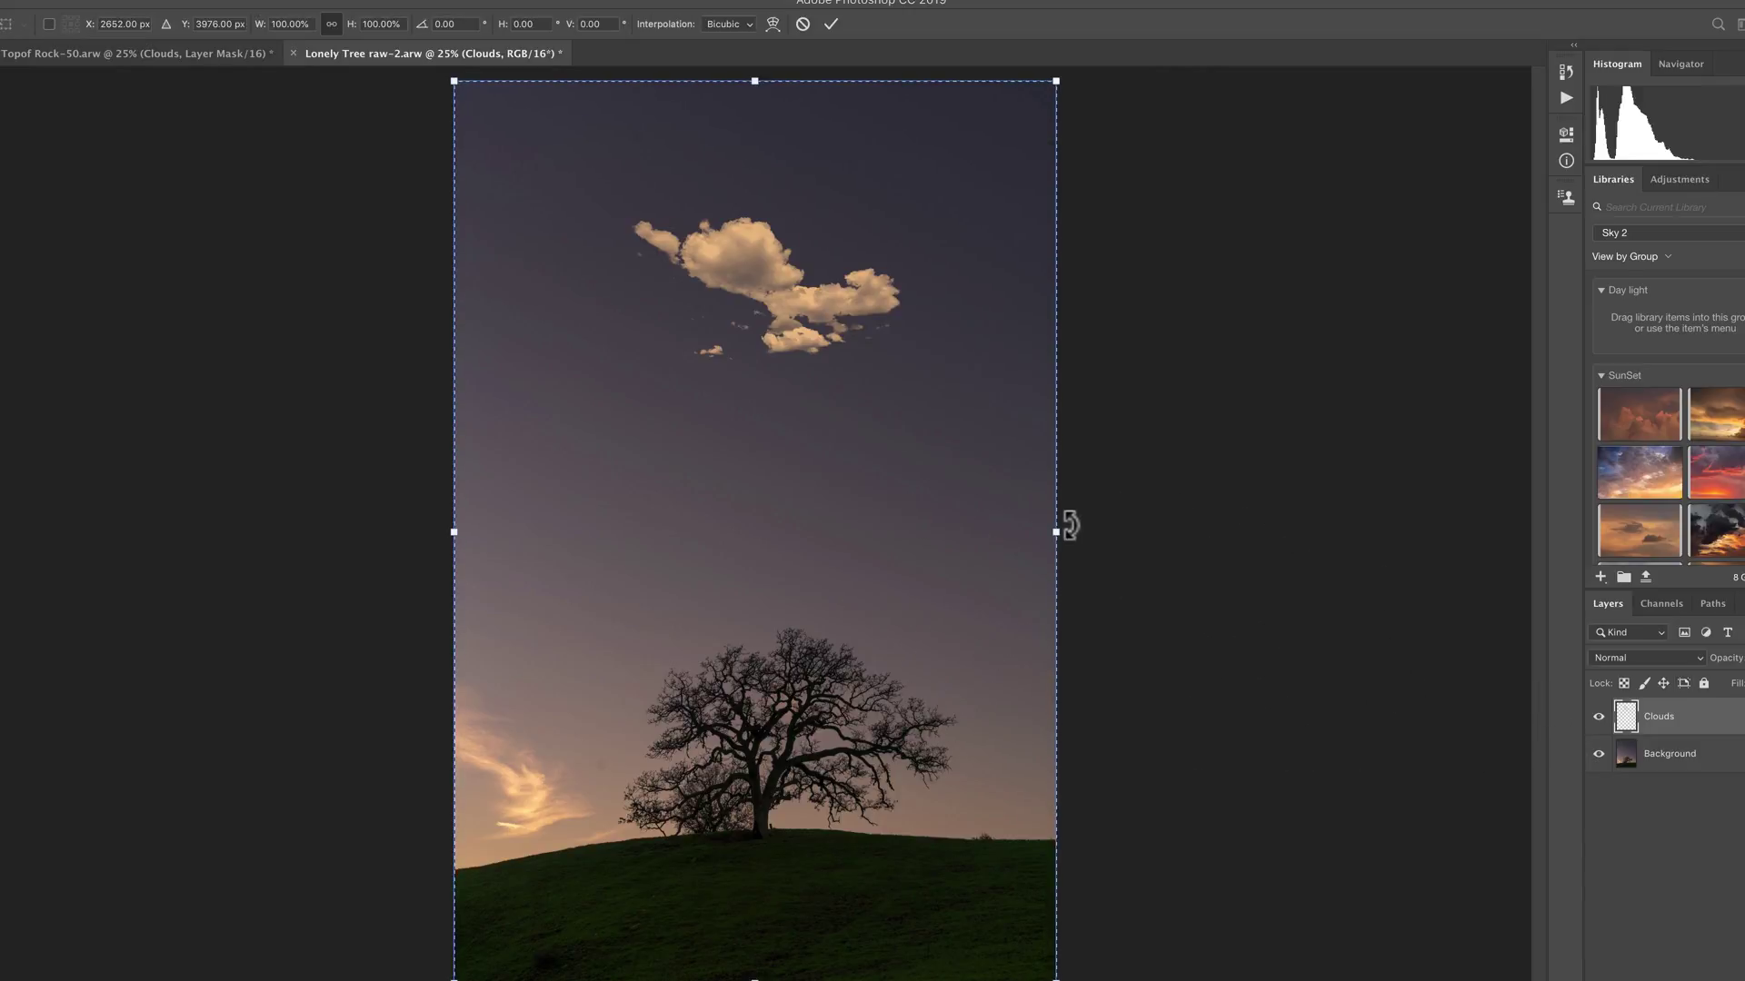
key("Escape")
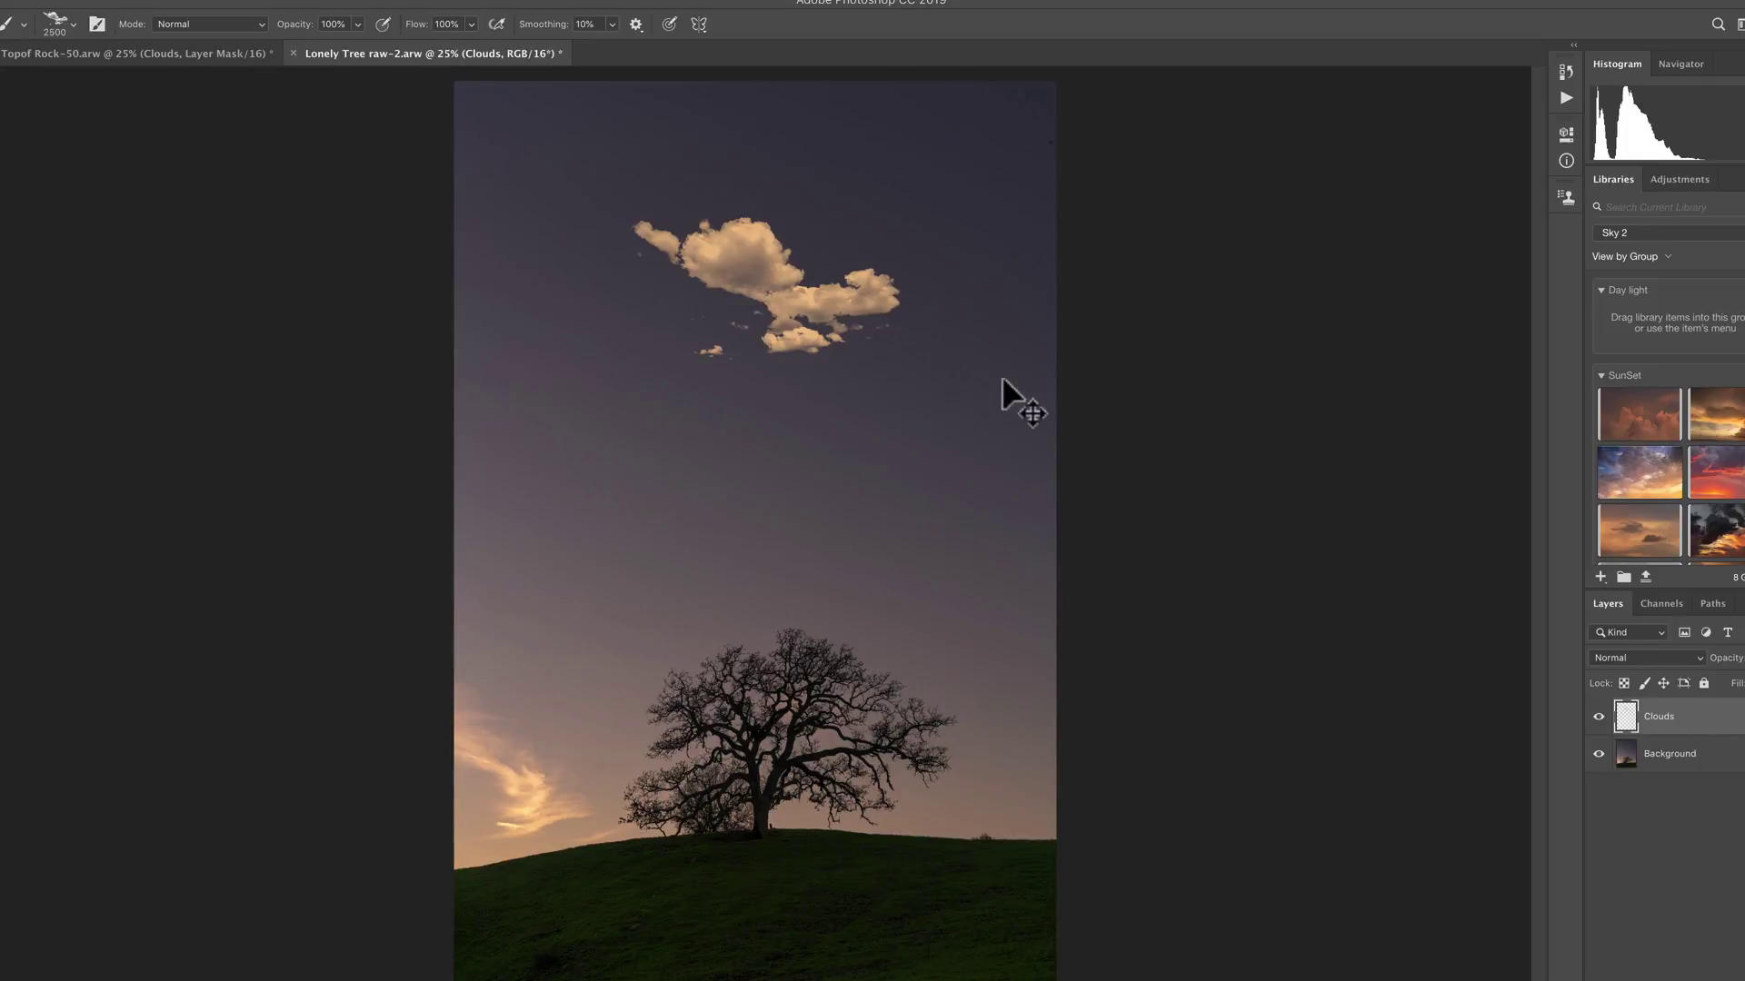
Step: Scale the cream cloud to about 142%, nudge it down-left, and lower the layer opacity
key("ctrl+t")
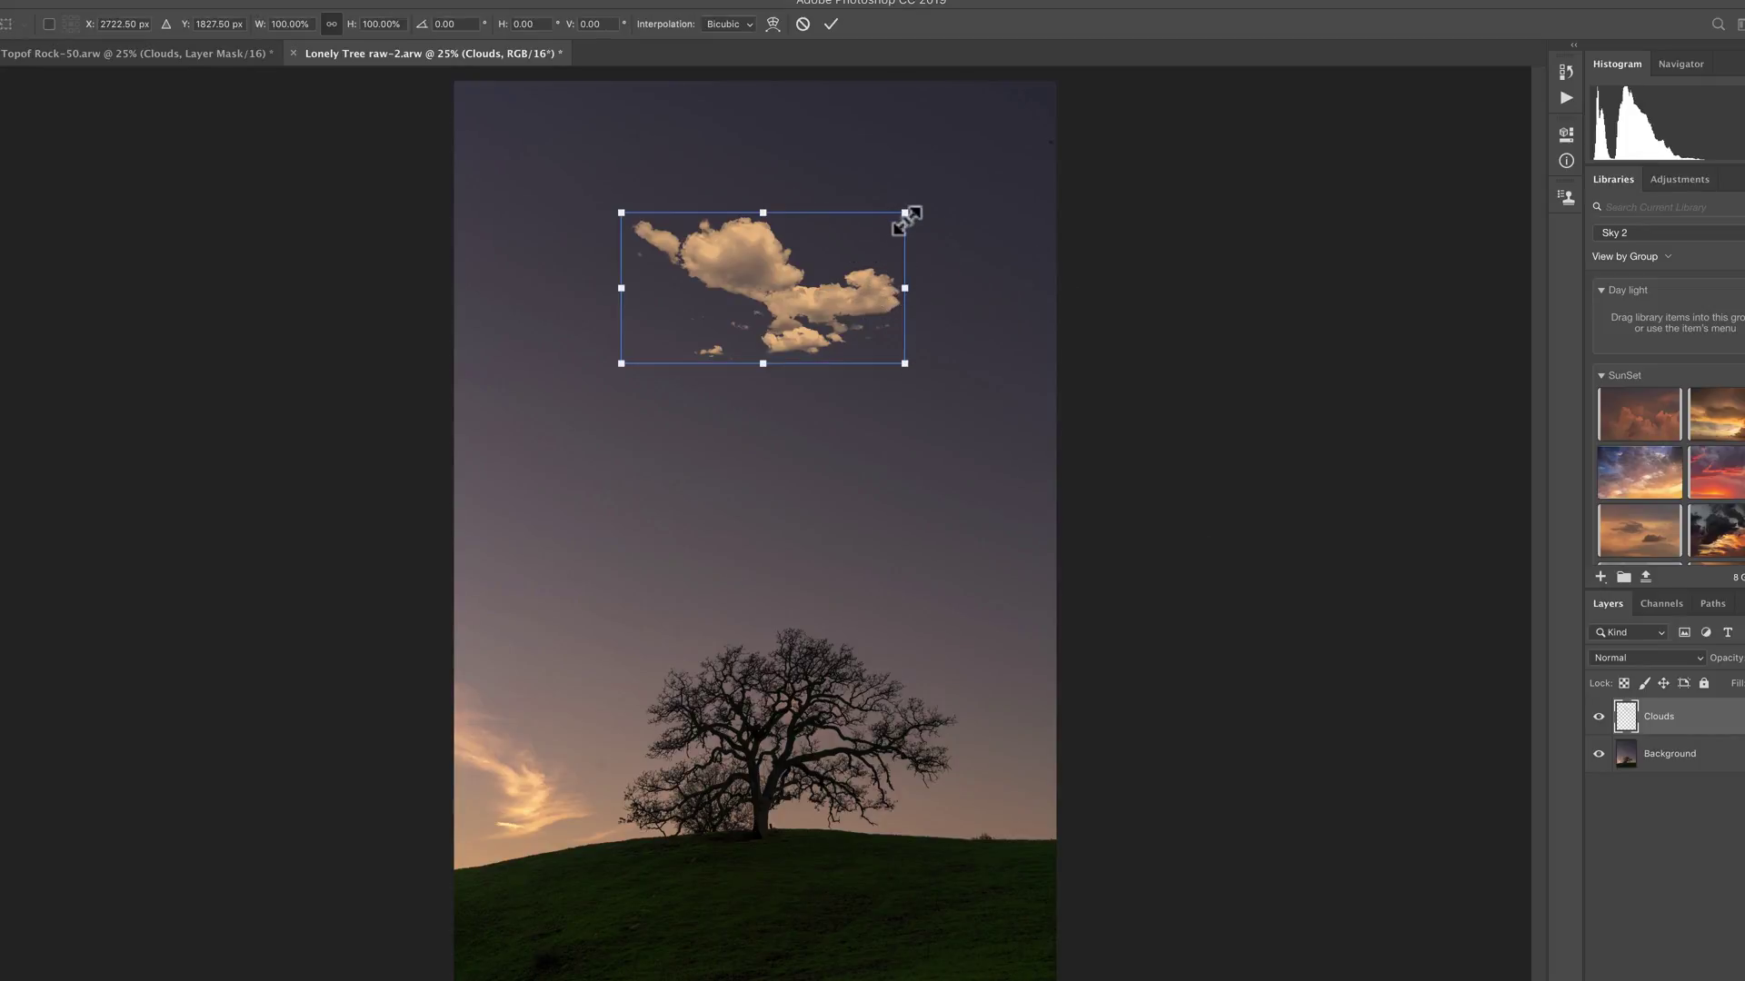
left_click_drag(905, 213, 971, 176)
left_click_drag(618, 175, 567, 146)
left_click_drag(771, 249, 754, 271)
key("Return")
key("b")
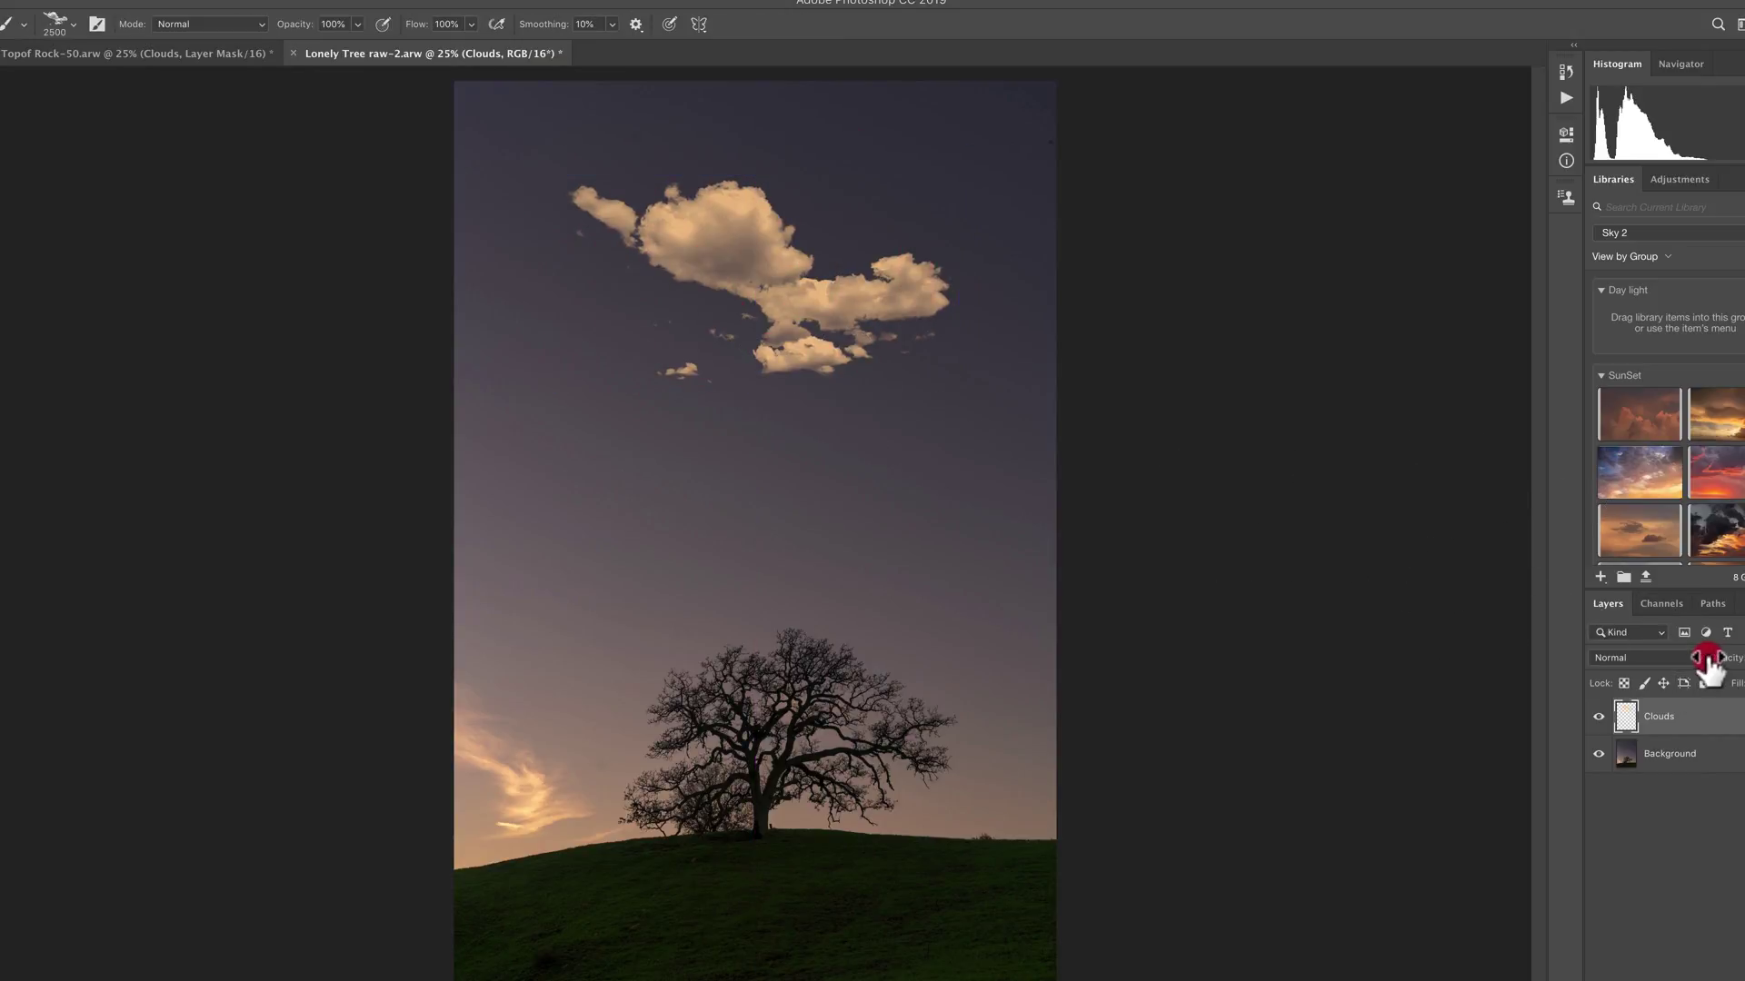
mouse_move(1708, 657)
left_mouse_down()
mouse_move(1688, 657)
mouse_move(1706, 654)
left_mouse_up()
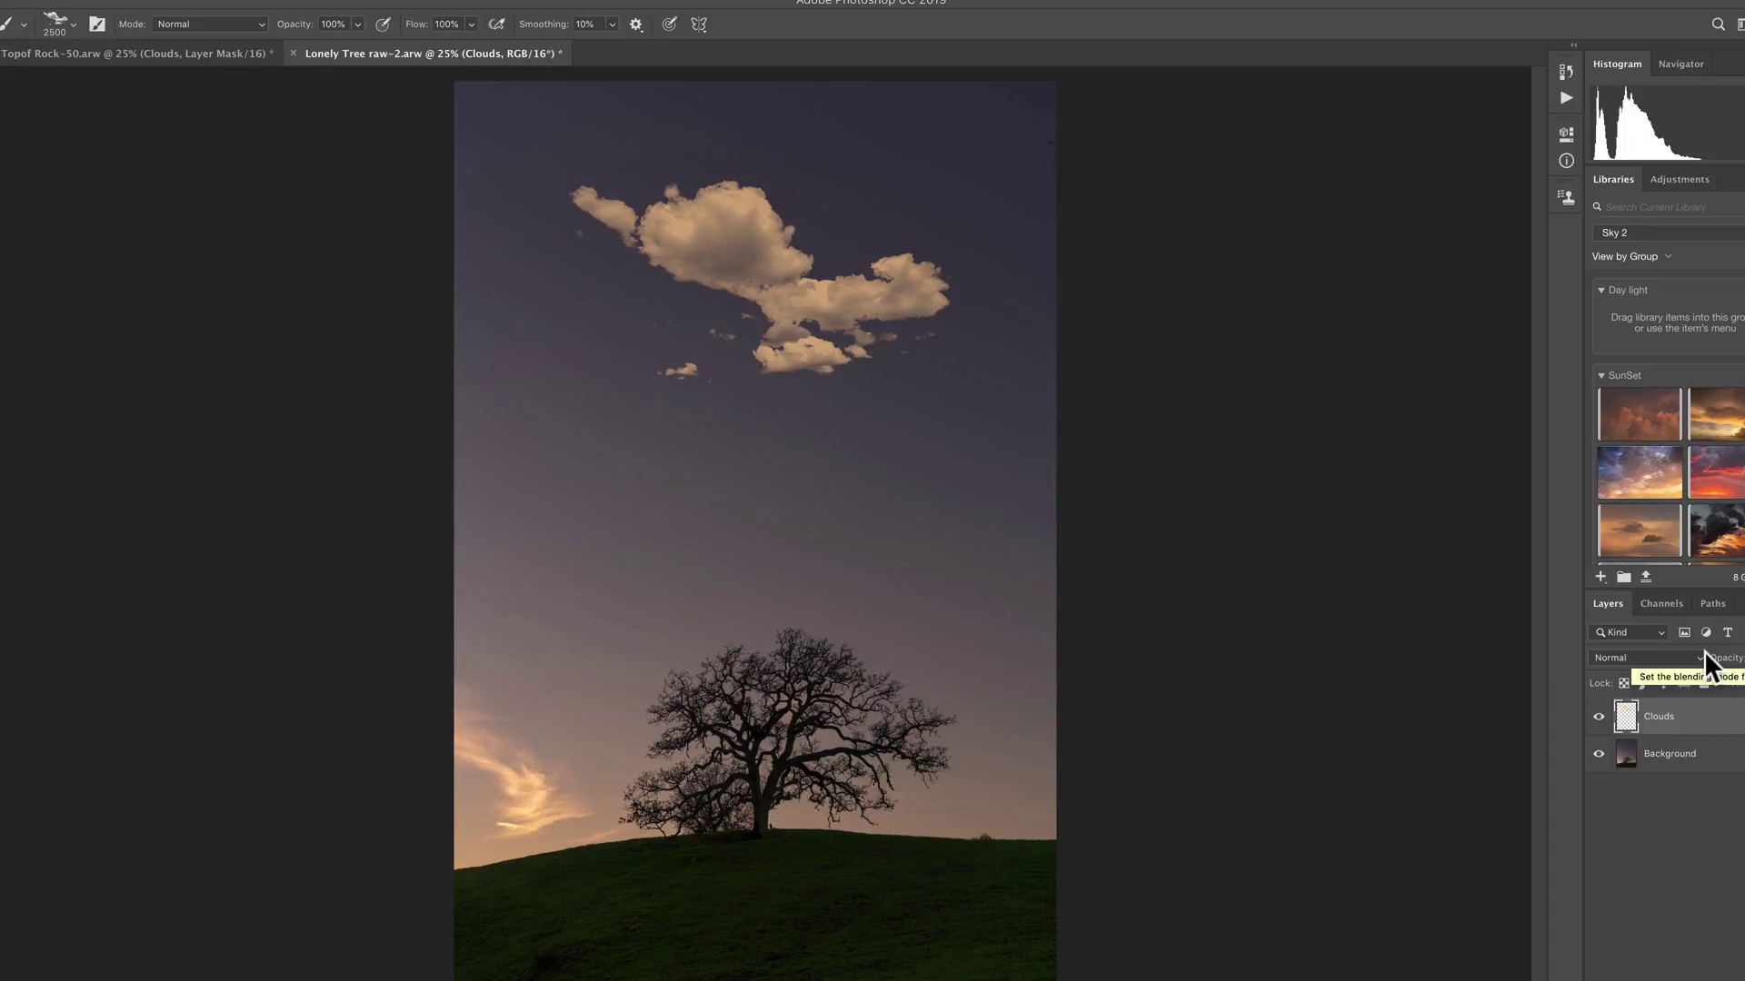
left_click_drag(1659, 716, 1096, 513)
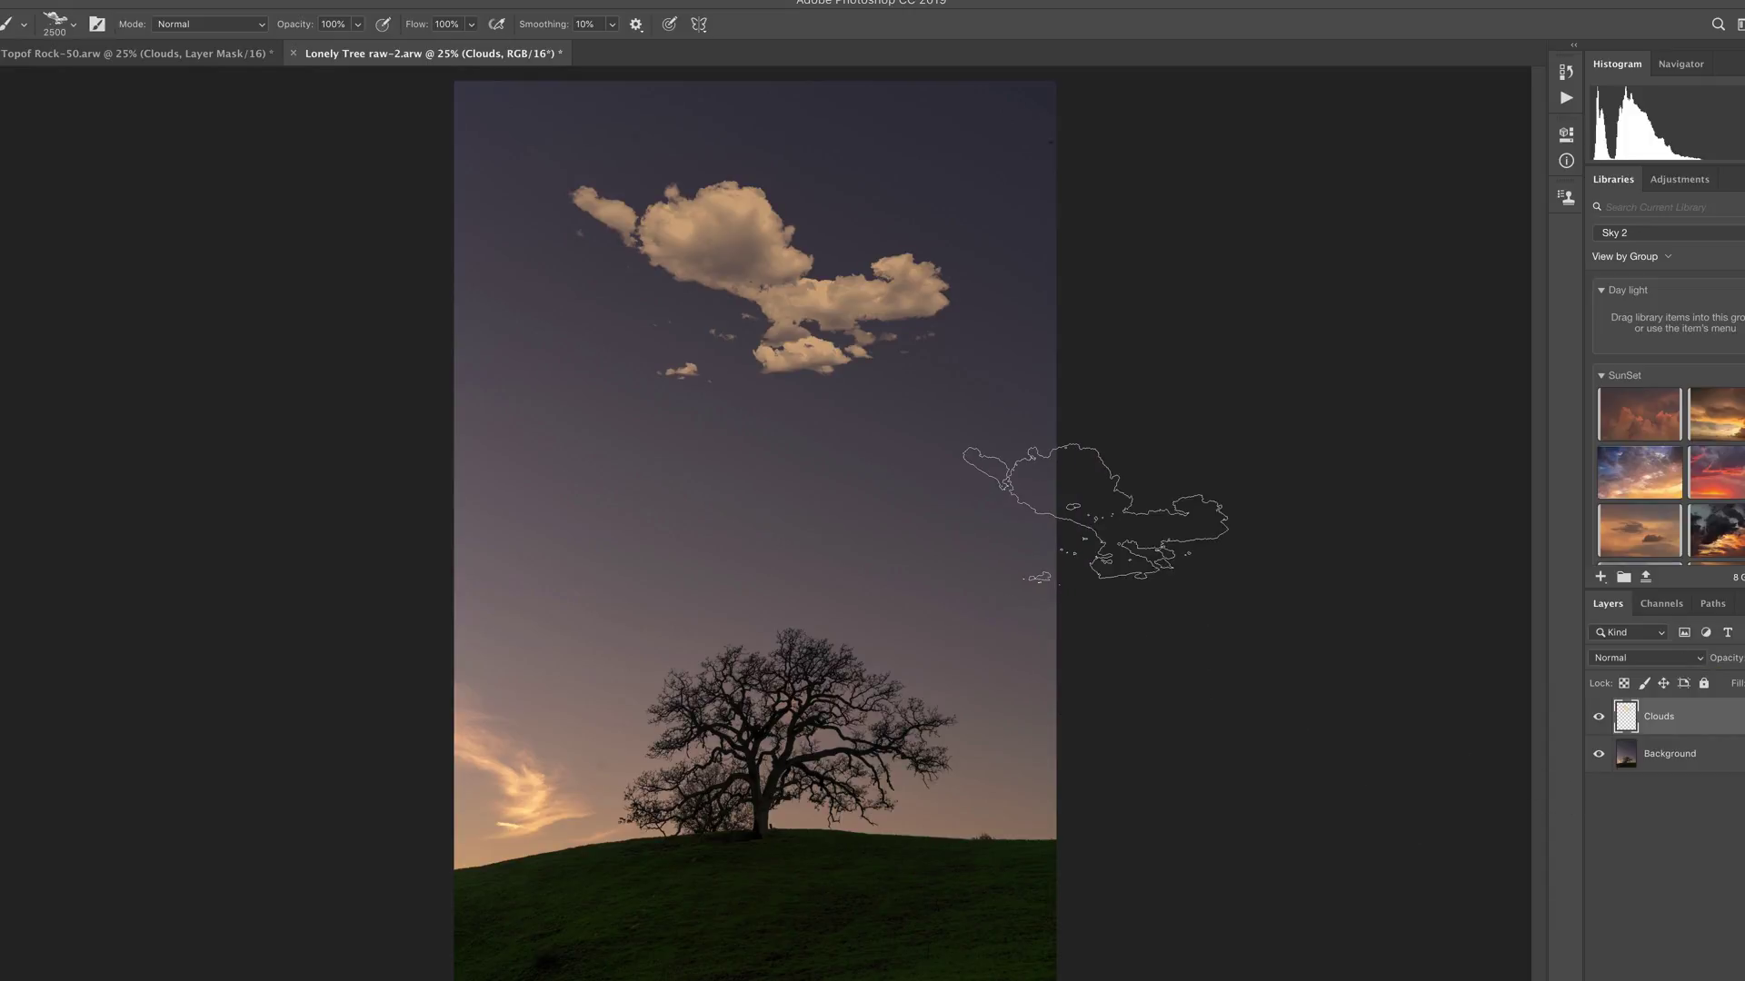